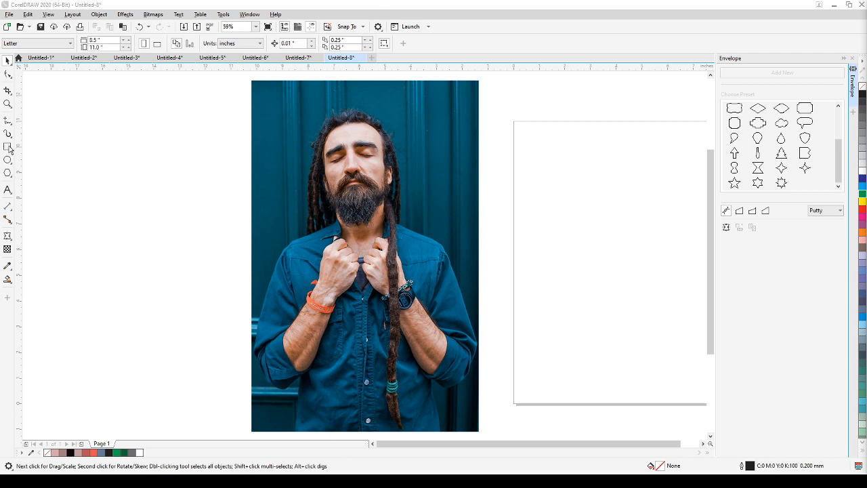
Draw a rectangle about 4.3 by 11.6 inches over the man in the photo.
click(7, 146)
drag(279, 108, 392, 406)
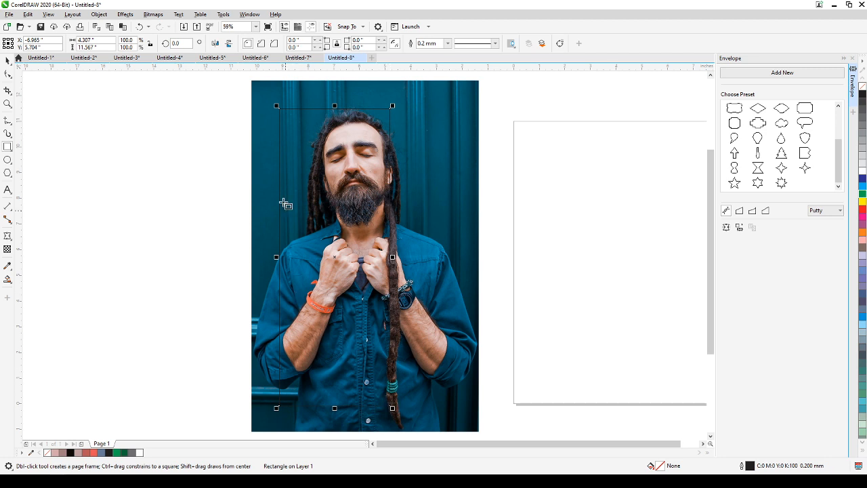
click(7, 60)
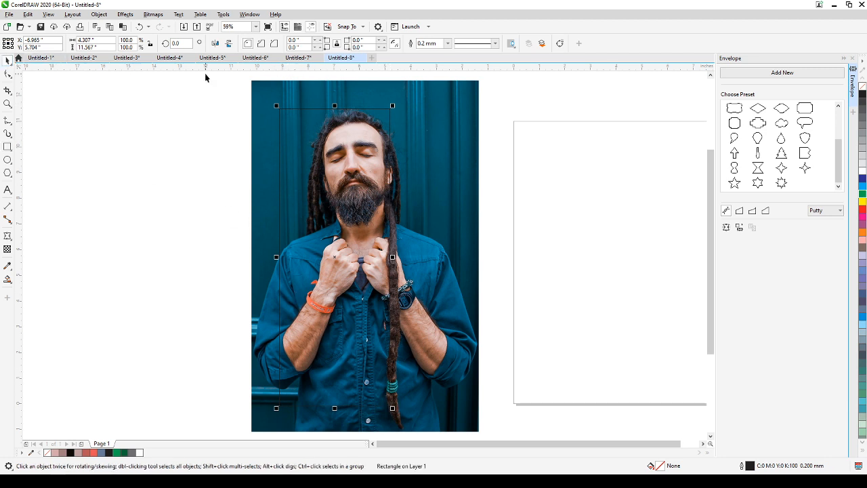
PowerClip the photo inside the rectangle drawn over it.
click(418, 95)
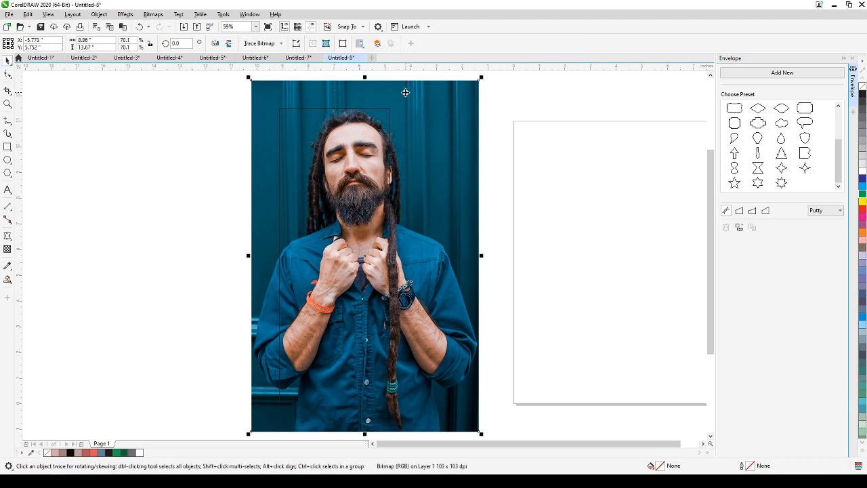
click(99, 14)
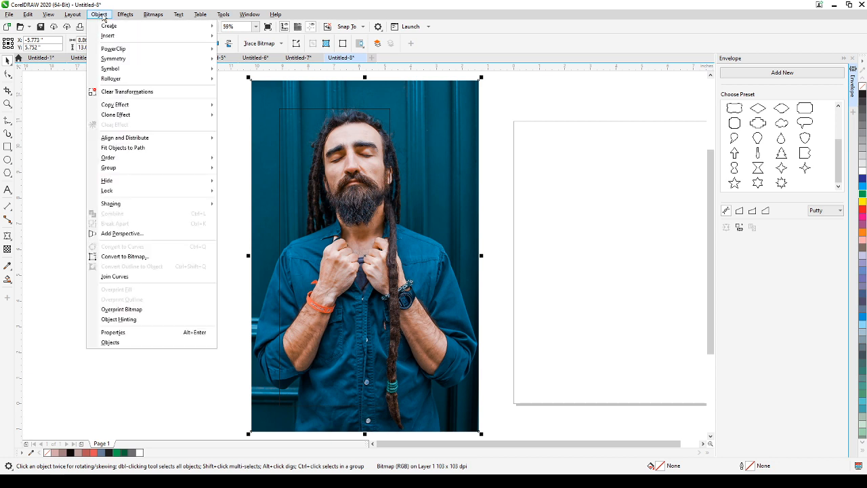
mouse_move(111, 50)
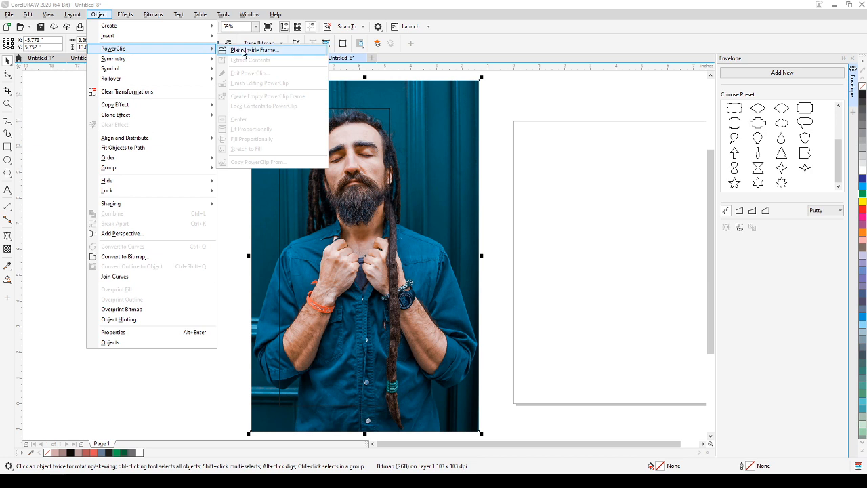
click(243, 51)
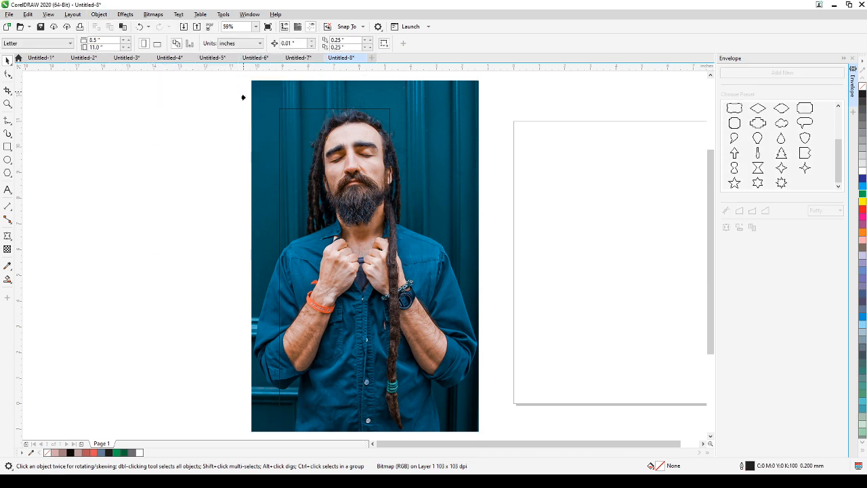
click(276, 119)
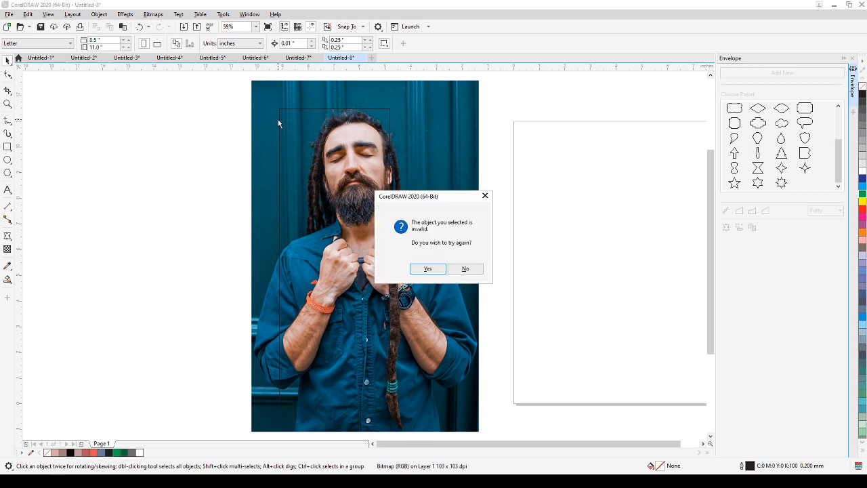
click(420, 269)
click(352, 108)
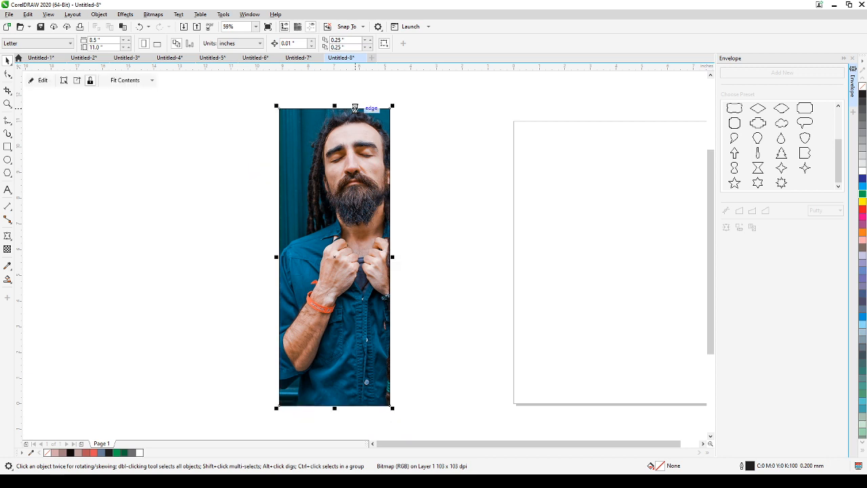
click(427, 187)
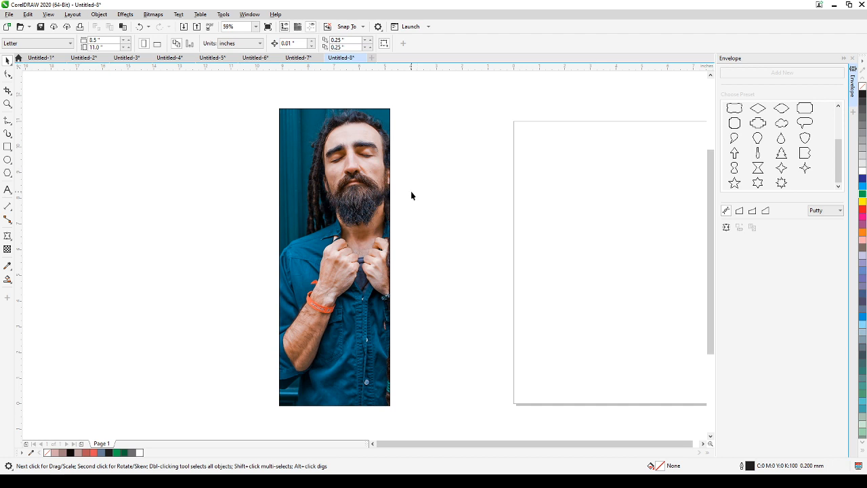
Undo the PowerClip and delete the rectangle over the photo.
key(ctrl+z)
click(191, 129)
click(300, 140)
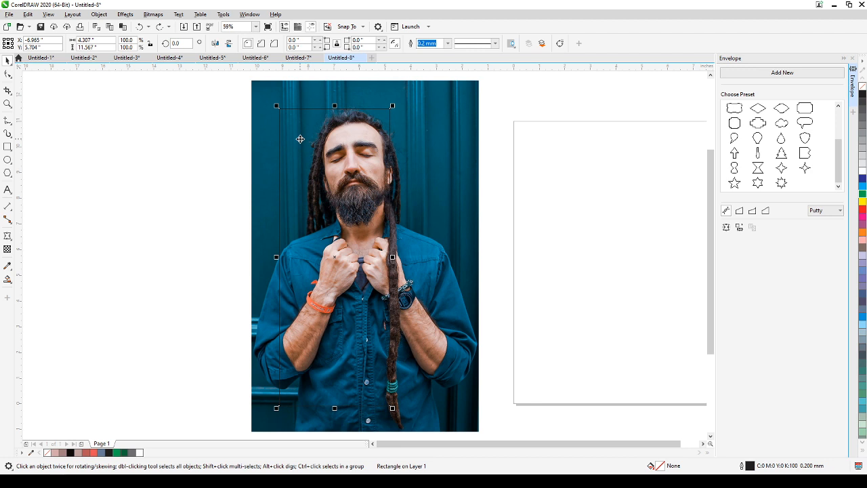
key(Delete)
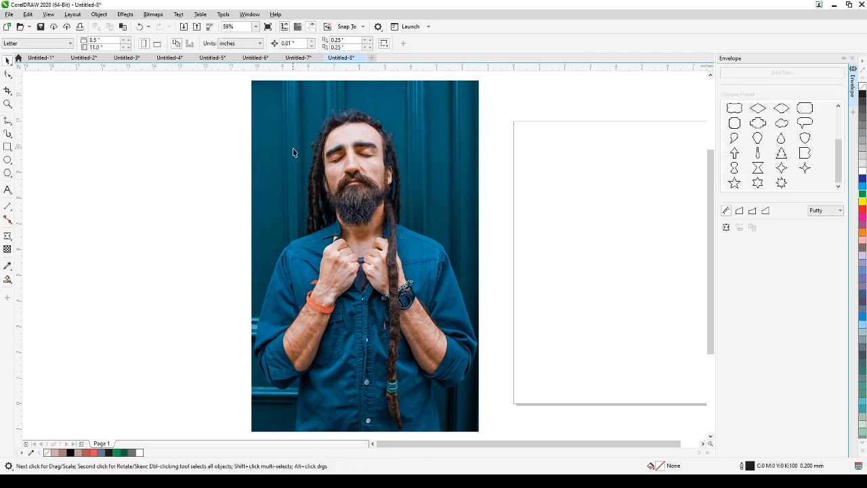
Move the photo farther away from the page and place a duplicate of it just to its right.
click(357, 179)
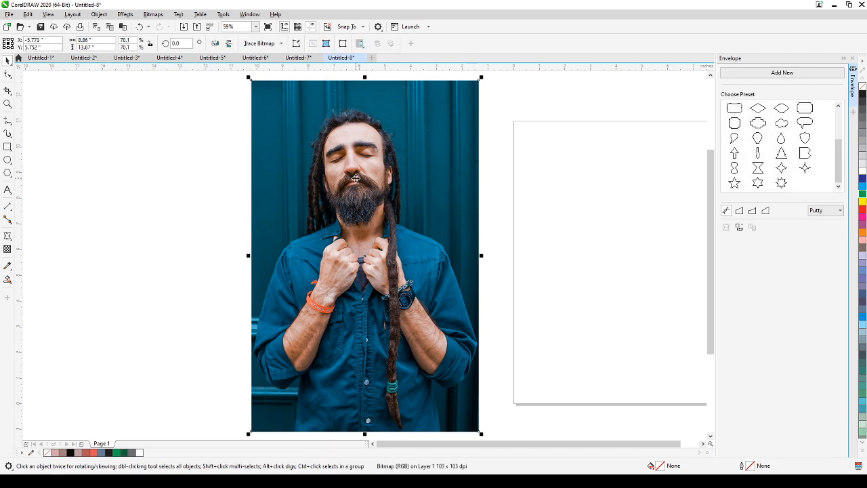
click(183, 210)
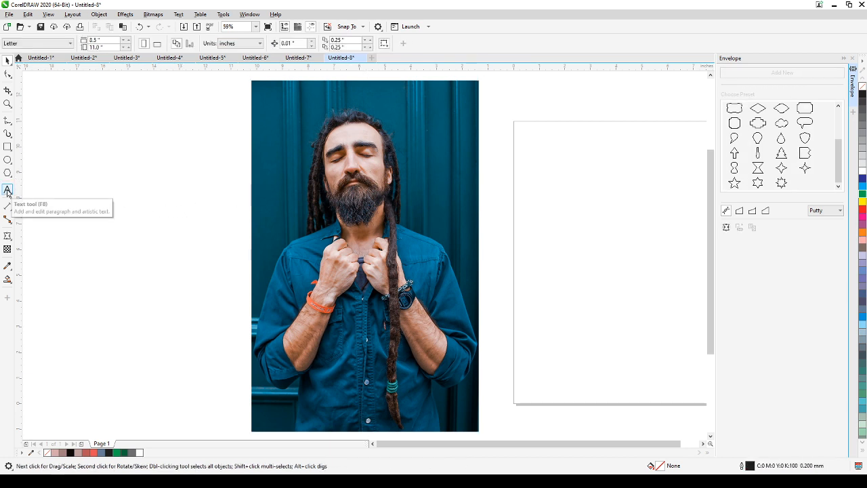
click(308, 192)
drag(308, 191, 139, 196)
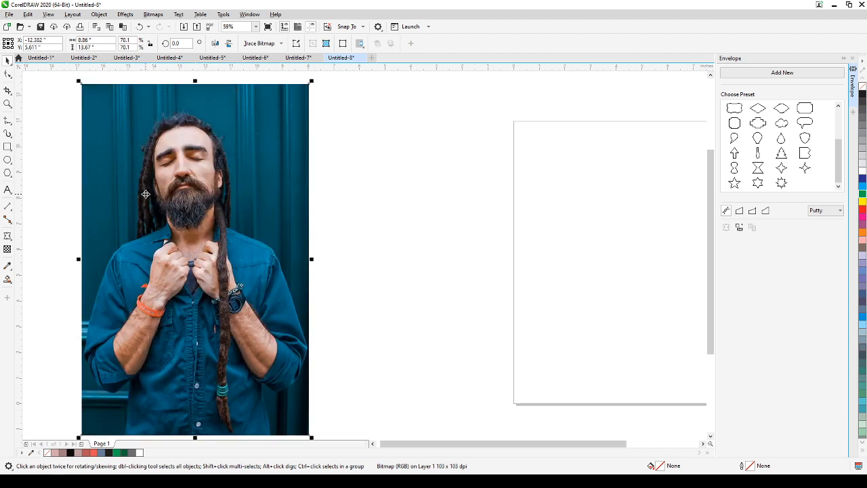
drag(144, 194, 395, 210)
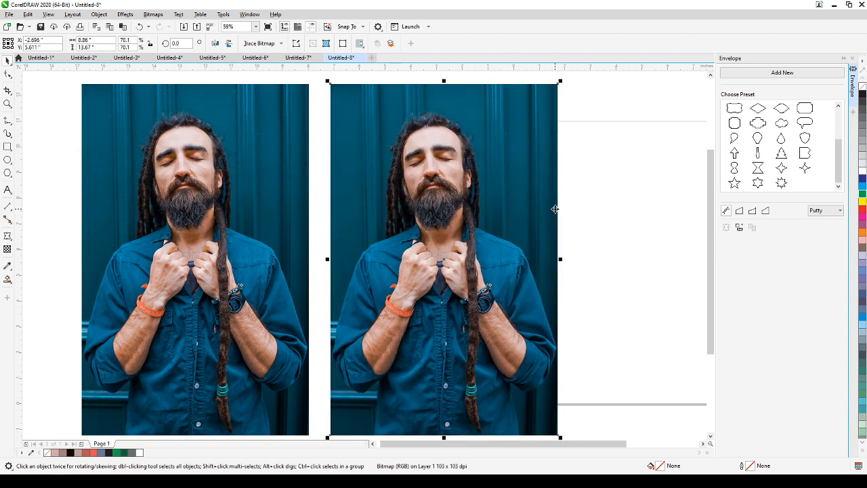
click(638, 207)
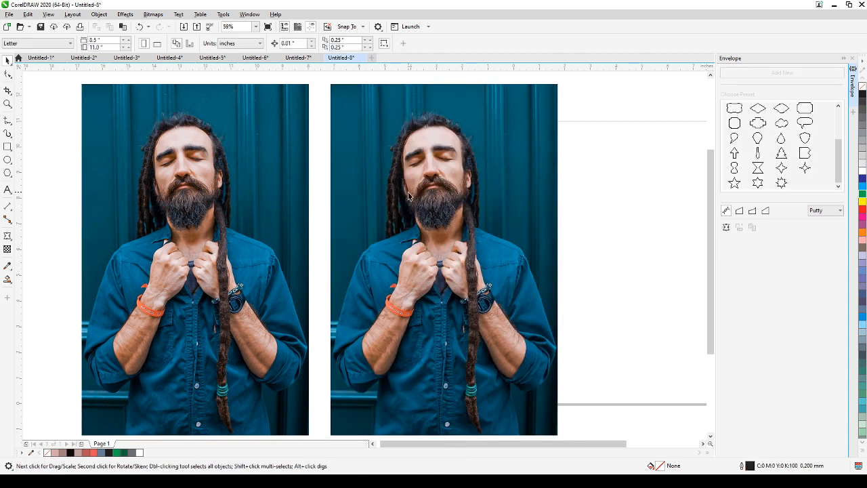
Add the artistic text ARTIST at the upper right of the duplicate photo and enlarge it to about 136 pt.
click(7, 189)
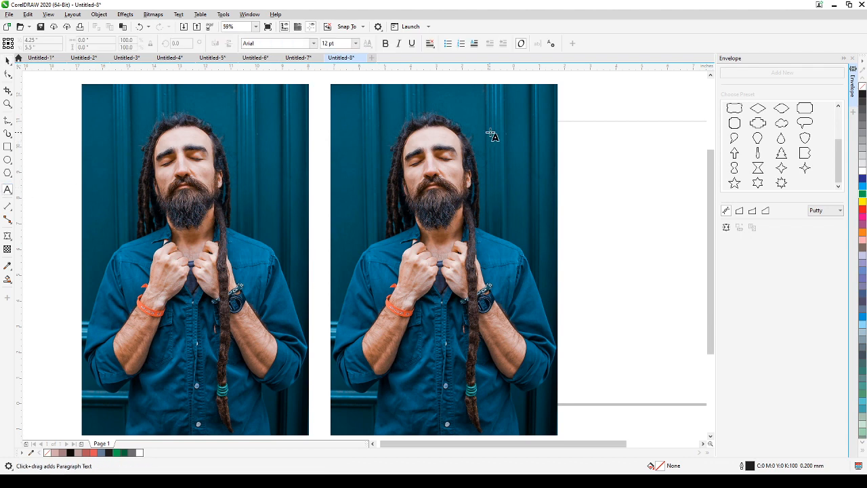
click(509, 125)
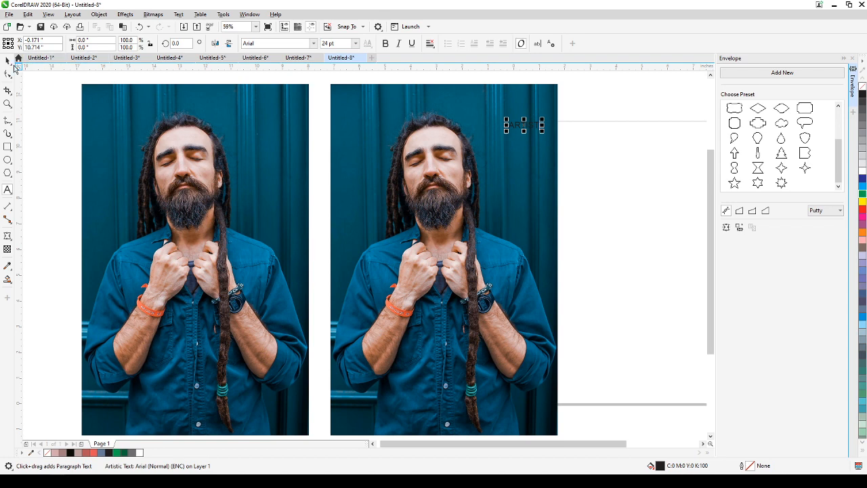
click(8, 61)
drag(542, 132, 681, 195)
Break the word ARTIST into one letter per line so it runs vertically down the duplicate photo.
double_click(572, 155)
click(543, 142)
key(Return)
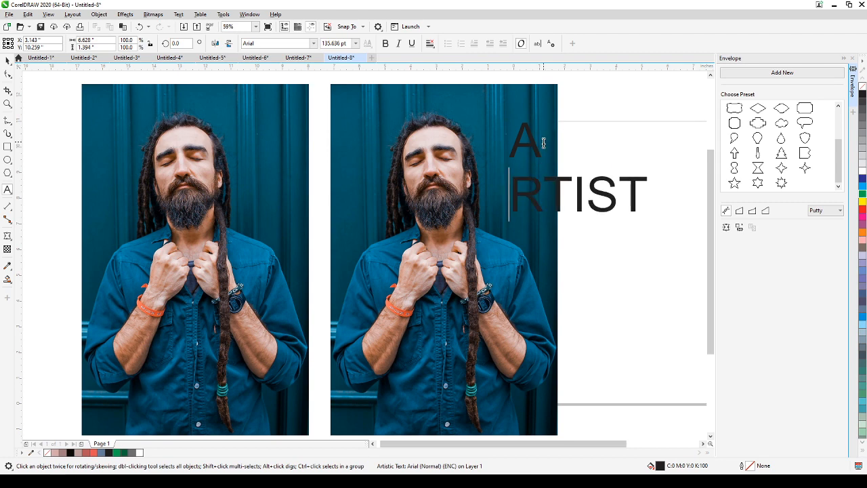
click(544, 183)
key(Return)
click(534, 247)
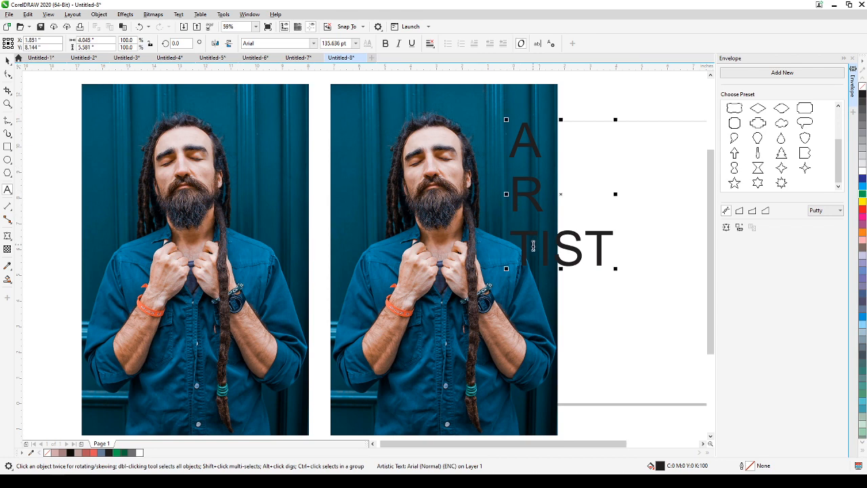
key(Return)
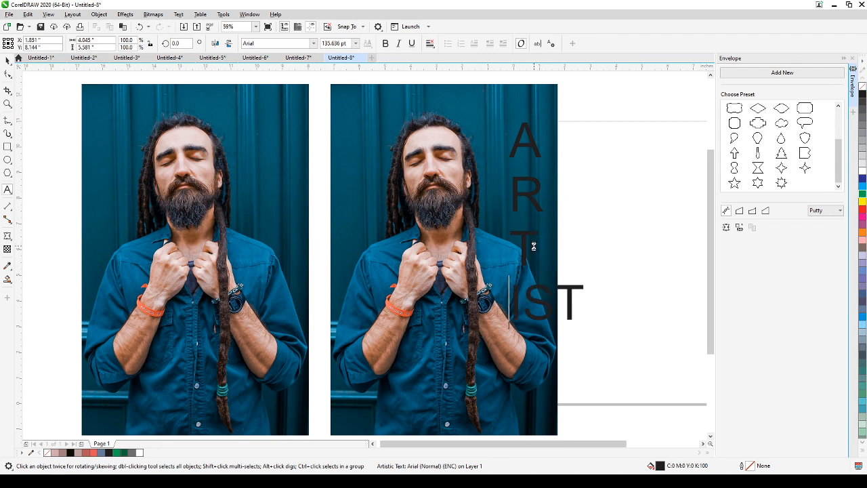
click(524, 304)
key(Return)
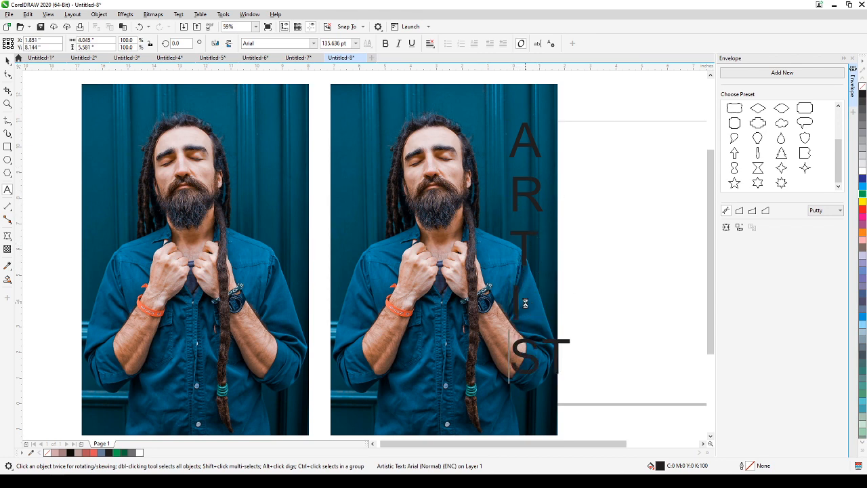
click(543, 362)
key(Return)
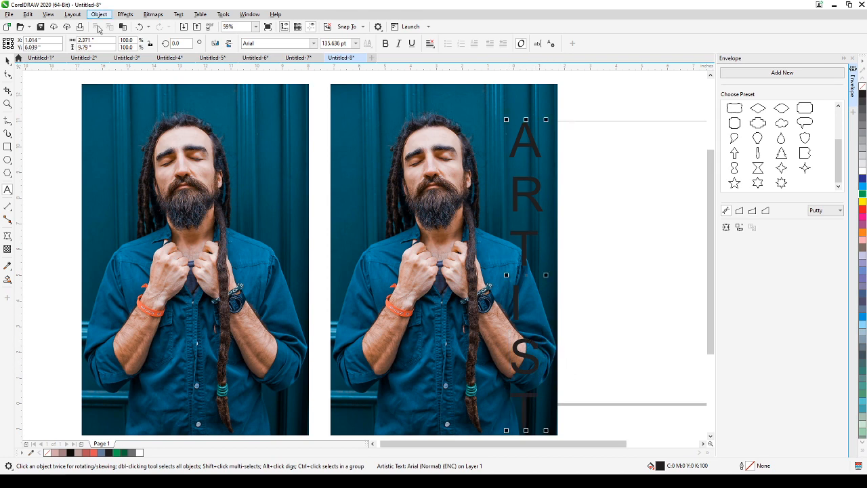
click(7, 61)
click(7, 61)
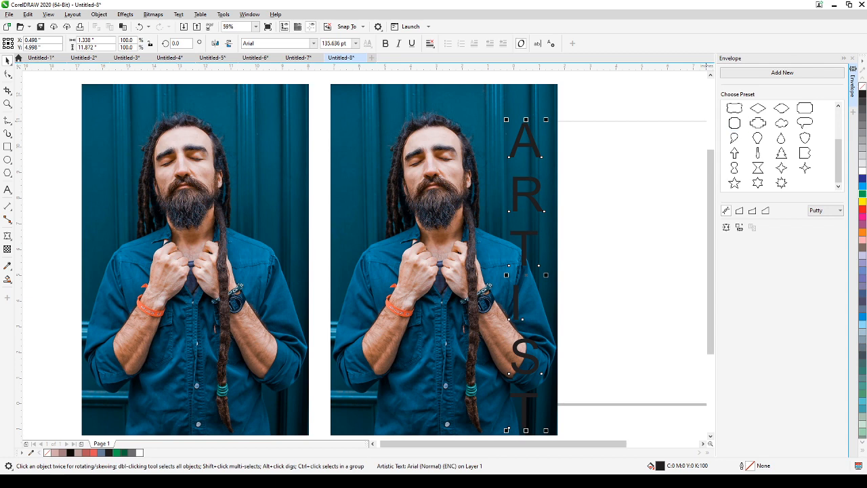
Fill the vertical ARTIST text with white and enlarge it to about 150 pt to span the photo's height.
click(862, 170)
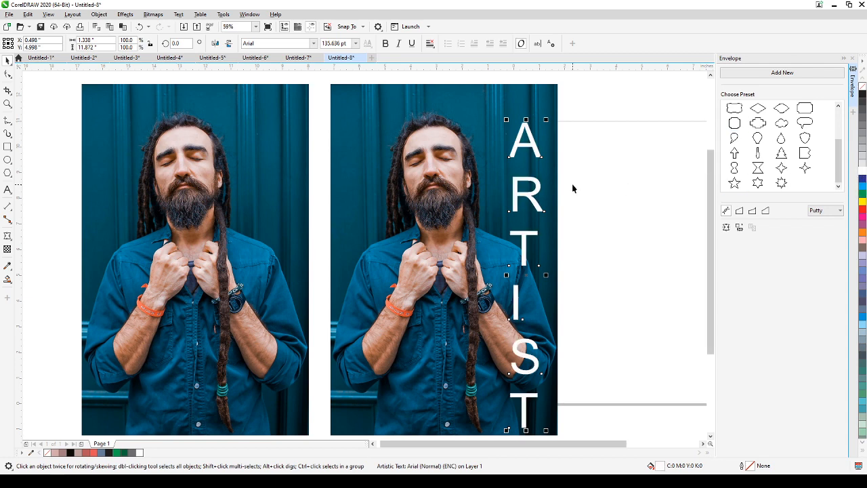
drag(505, 120, 480, 94)
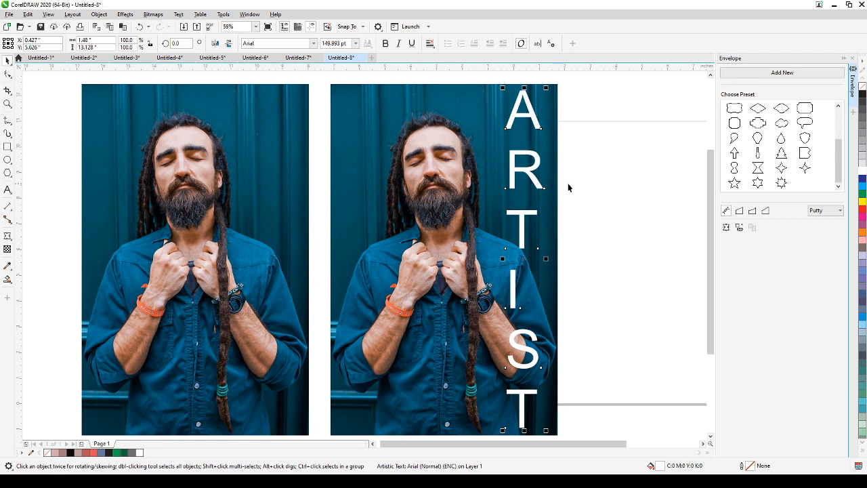
Close the Envelope docker and center-align the letters of the vertical ARTIST text.
click(852, 59)
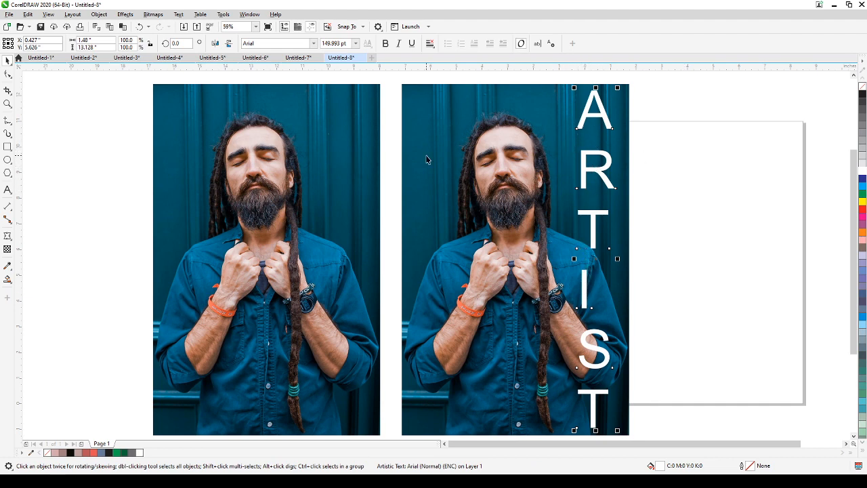
click(430, 45)
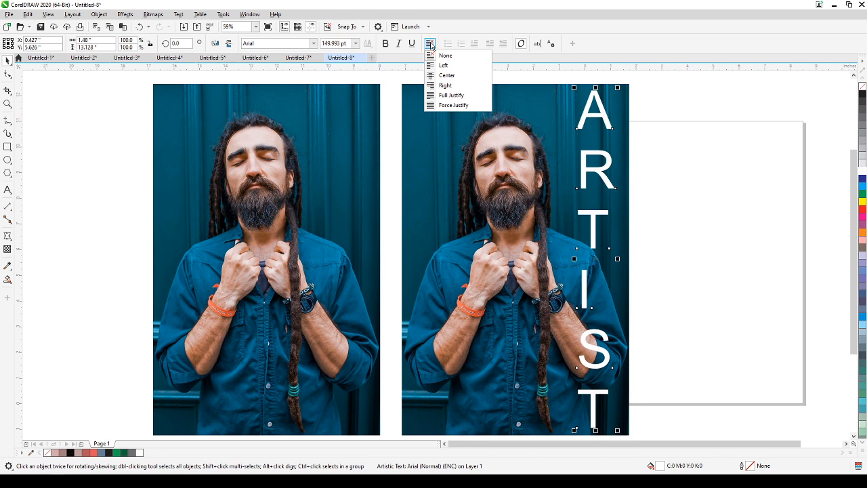
click(442, 75)
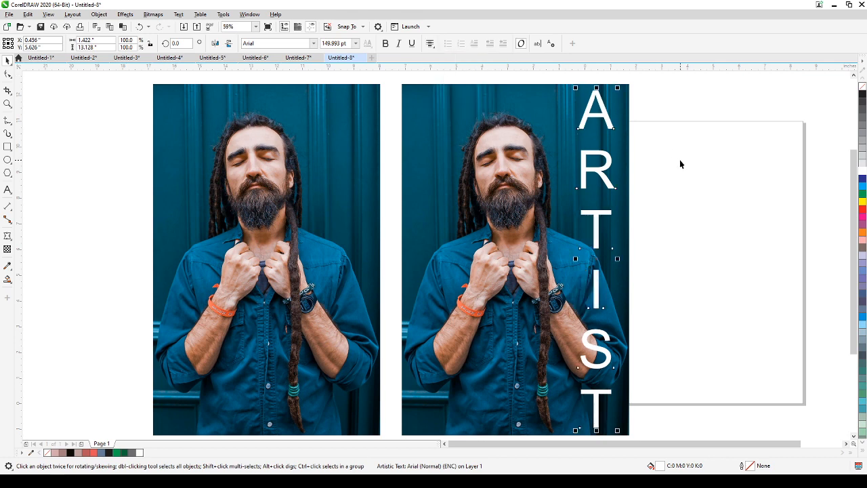
Preview different fonts on the ARTIST text and set it to Clarendon BT.
click(312, 43)
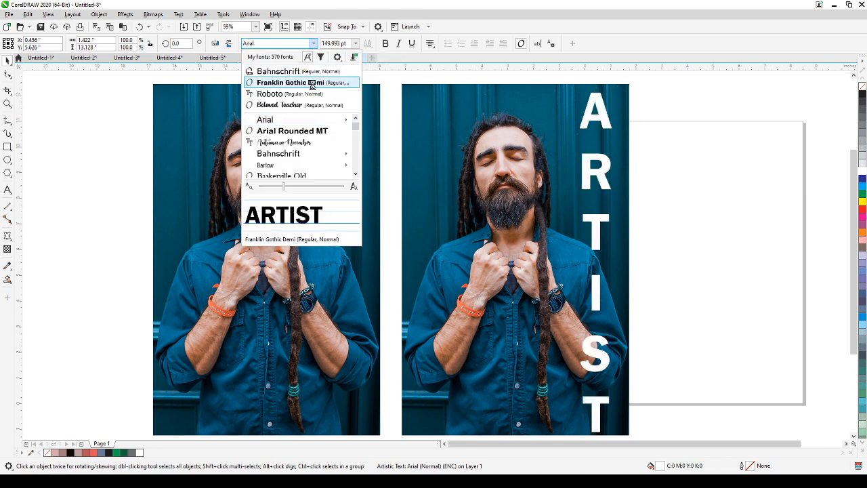
scroll(315, 149, down, 1)
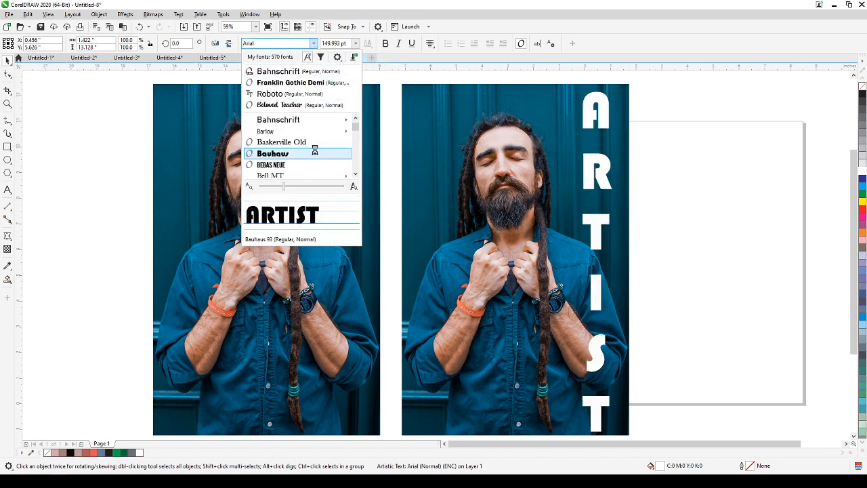
scroll(306, 166, down, 3)
scroll(305, 164, down, 1)
scroll(304, 162, down, 1)
scroll(306, 159, up, 2)
scroll(309, 157, down, 2)
scroll(311, 157, down, 1)
scroll(311, 157, down, 4)
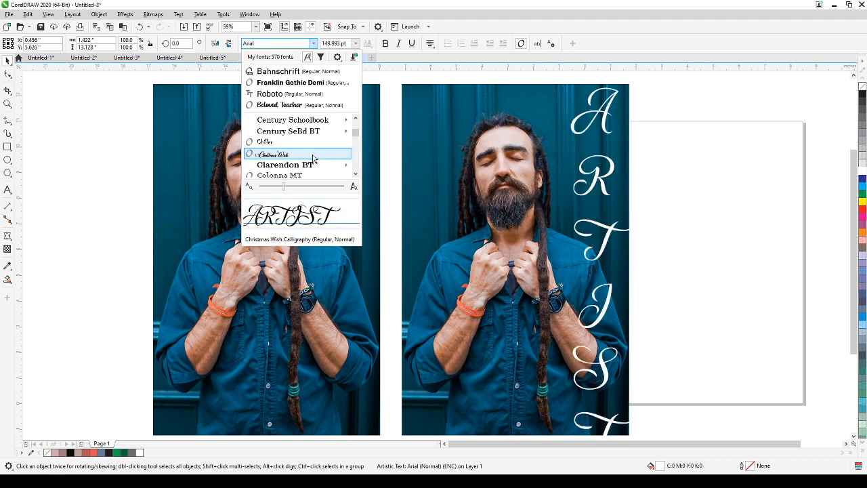
mouse_move(315, 166)
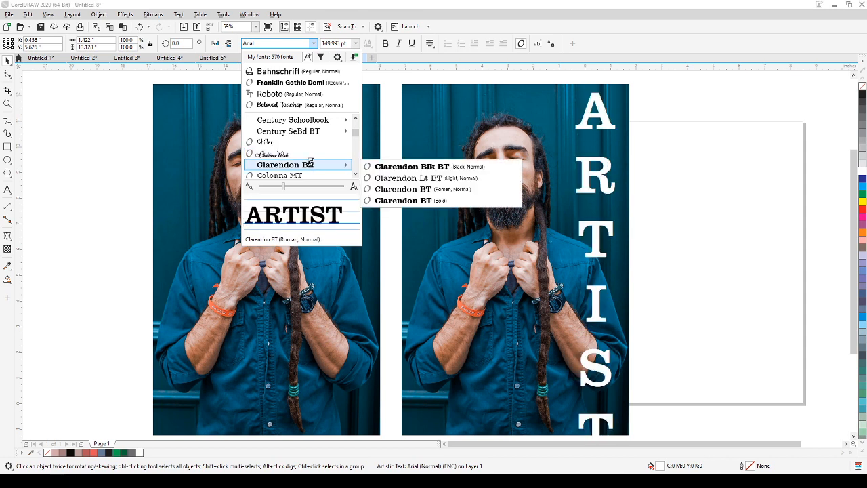
click(309, 165)
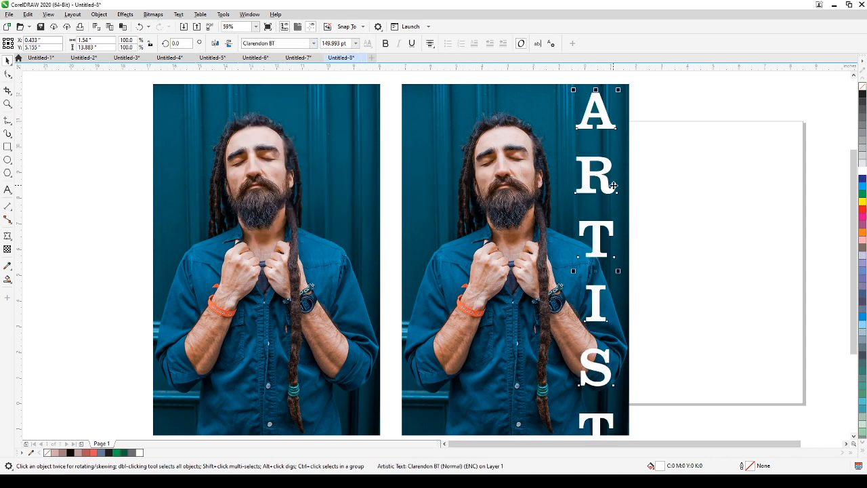
Tighten the line spacing of the vertical ARTIST text with the Shape tool so its letters stack closely without overlapping.
drag(704, 199, 630, 182)
scroll(630, 185, down, 2)
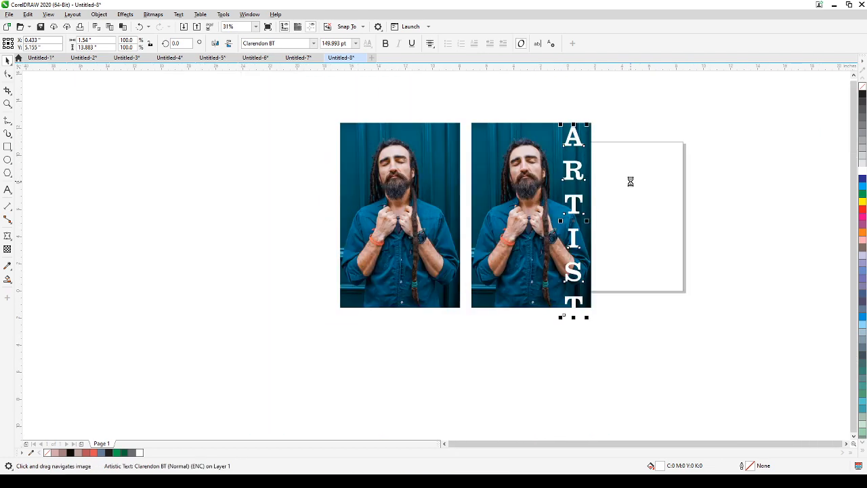
scroll(606, 224, up, 2)
scroll(605, 225, down, 2)
click(8, 74)
scroll(488, 174, up, 2)
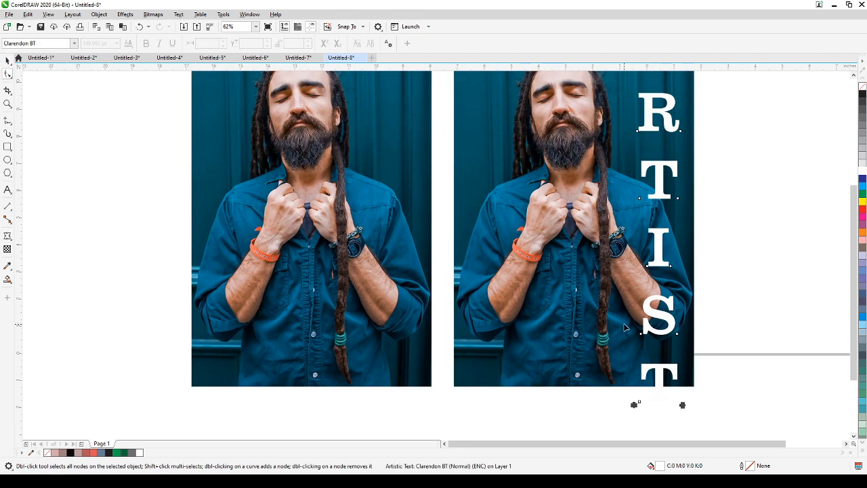
drag(615, 323, 420, 344)
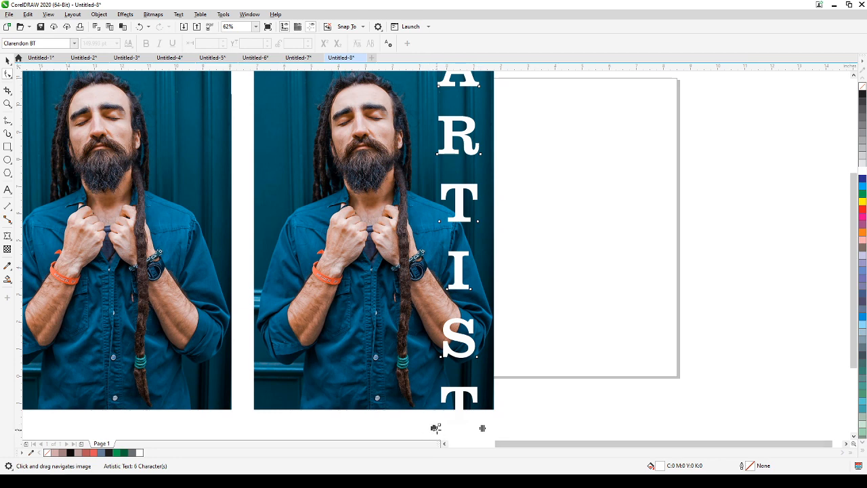
drag(434, 428, 453, 281)
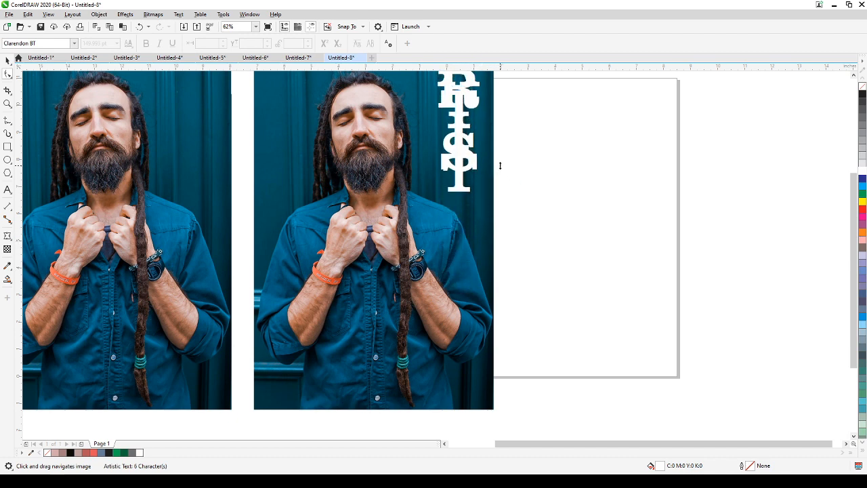
mouse_move(498, 272)
mouse_down()
mouse_move(495, 353)
mouse_move(485, 286)
mouse_move(490, 260)
mouse_move(493, 267)
mouse_up()
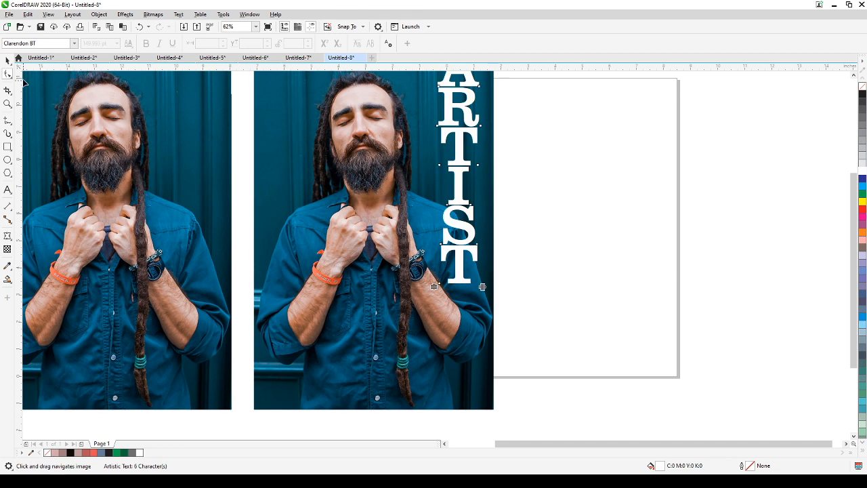
click(6, 60)
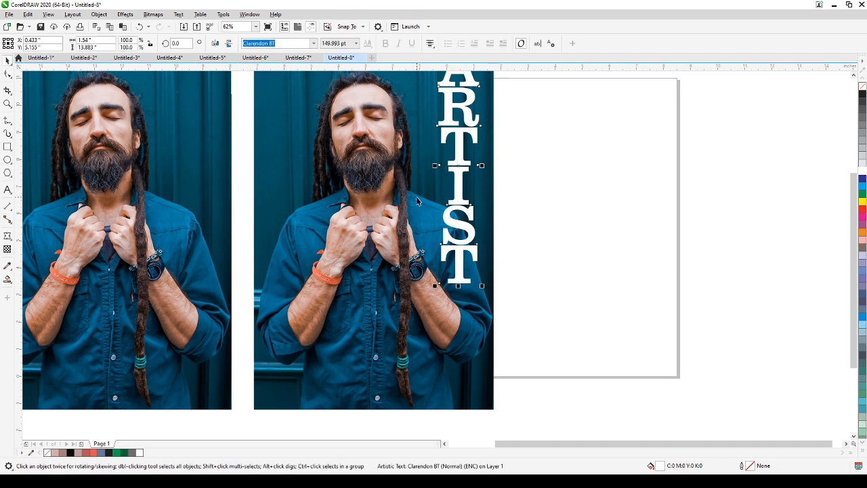
Scale the vertical ARTIST text up to about 236.5 pt so it spans the full height of the duplicate photo.
key(F4)
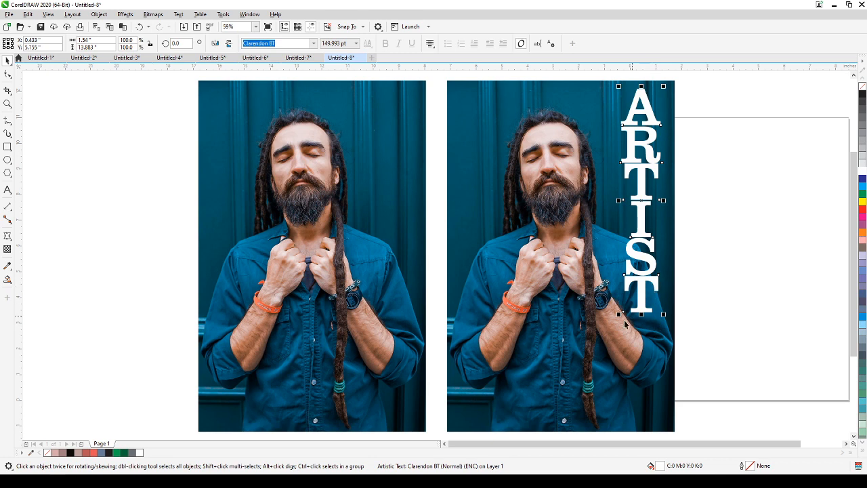
drag(619, 314, 560, 413)
drag(755, 251, 729, 311)
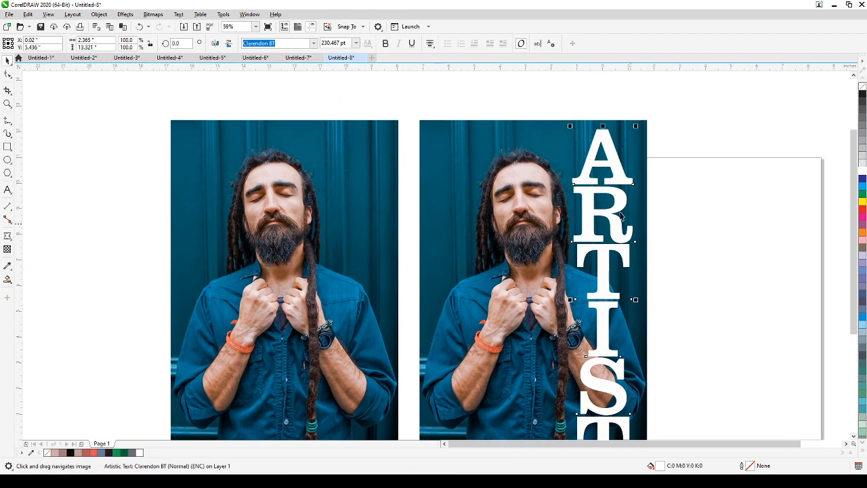
drag(635, 127, 640, 118)
click(700, 145)
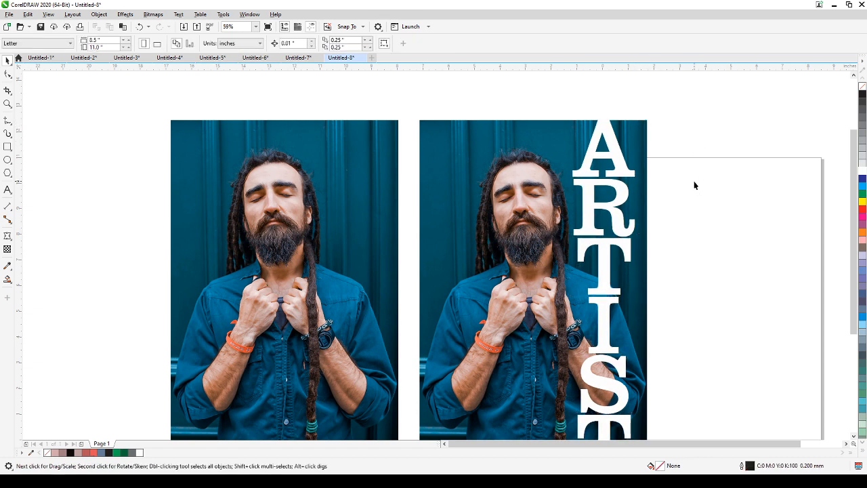
drag(651, 230, 678, 191)
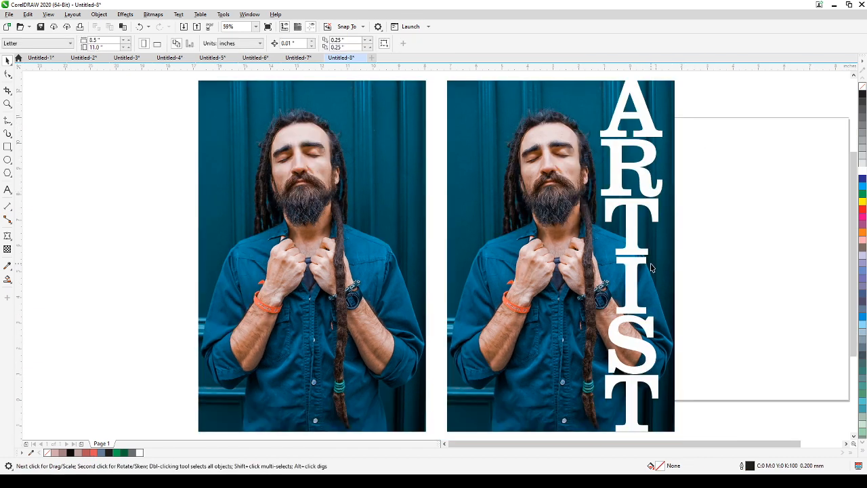
click(627, 251)
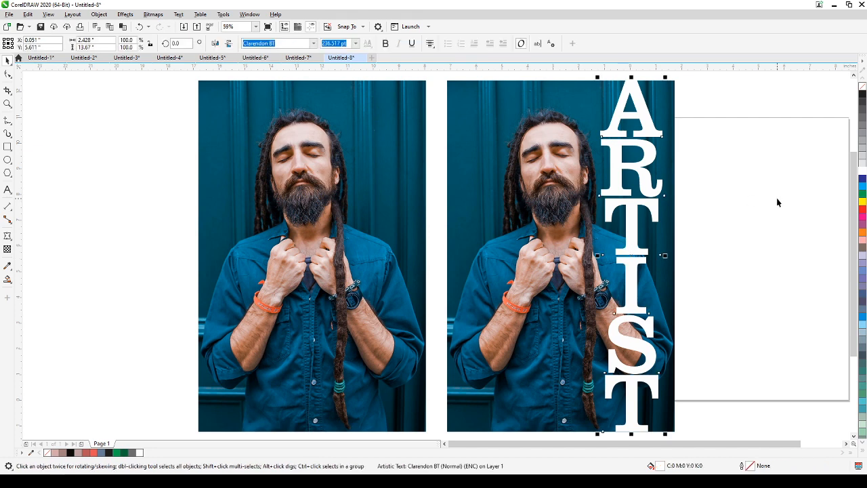
Move the original portrait photo farther away from the duplicate that carries the ARTIST text.
click(344, 191)
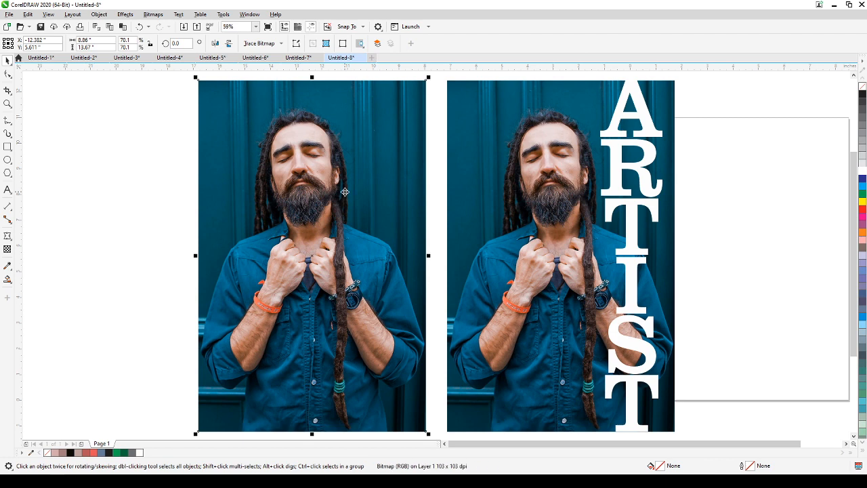
drag(333, 203, 186, 212)
key(h)
drag(485, 209, 334, 206)
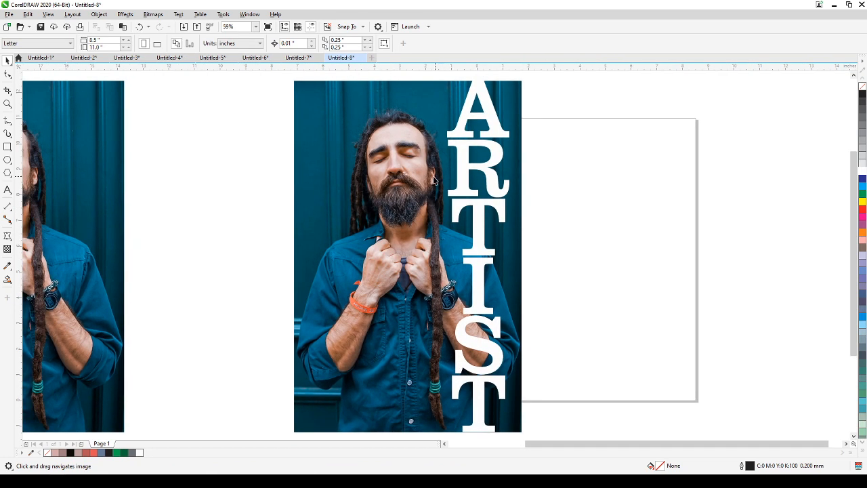
key(space)
Copy the portrait photo behind the ARTIST text to the clipboard and deselect it.
click(395, 159)
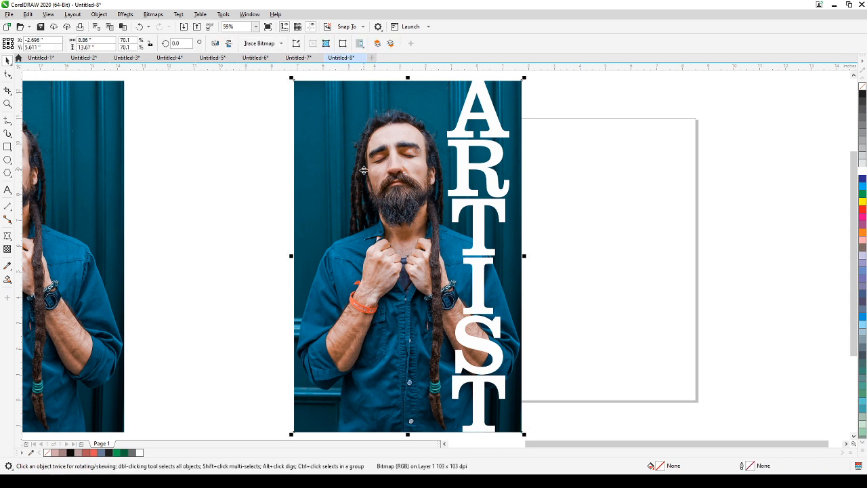
click(32, 16)
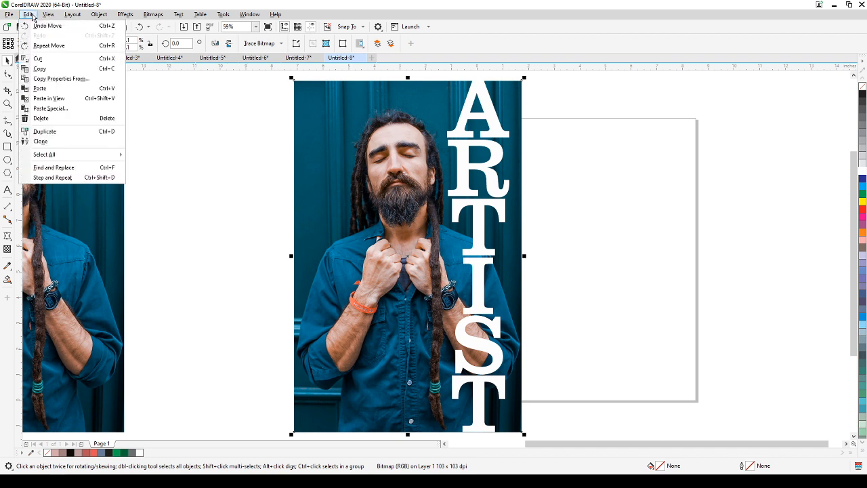
click(40, 68)
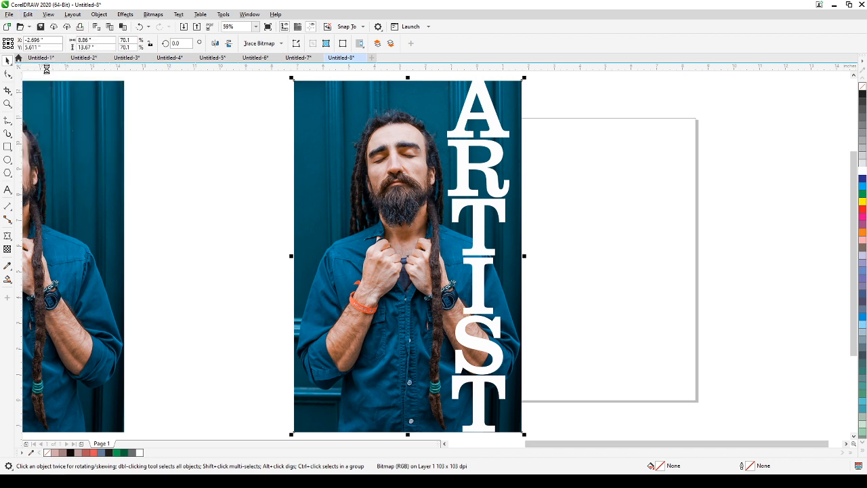
click(190, 164)
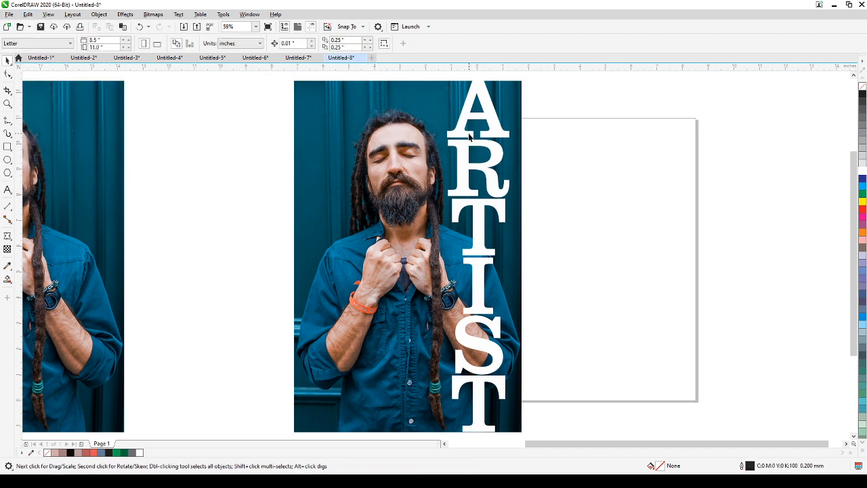
PowerClip the photo behind the text inside the vertical ARTIST lettering using Place Inside Frame.
click(429, 152)
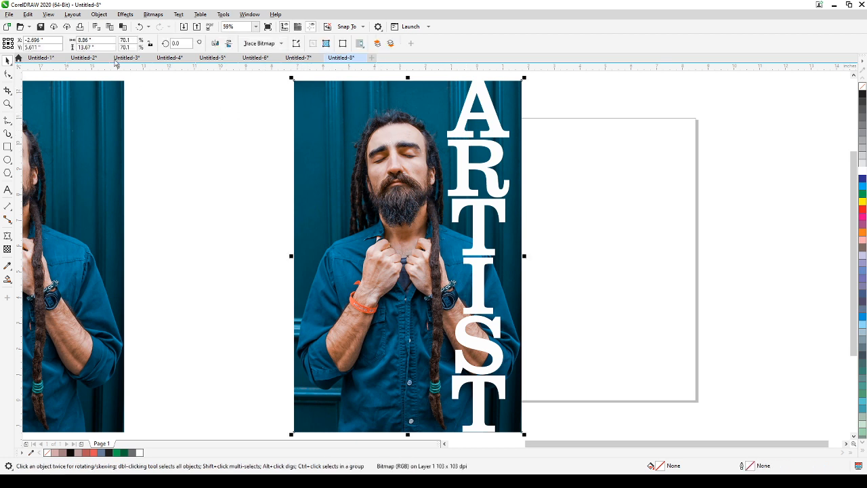
click(95, 15)
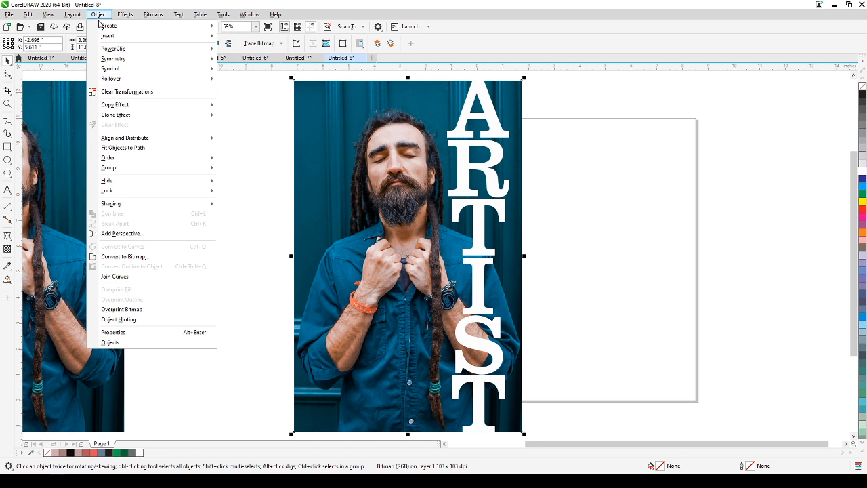
mouse_move(163, 49)
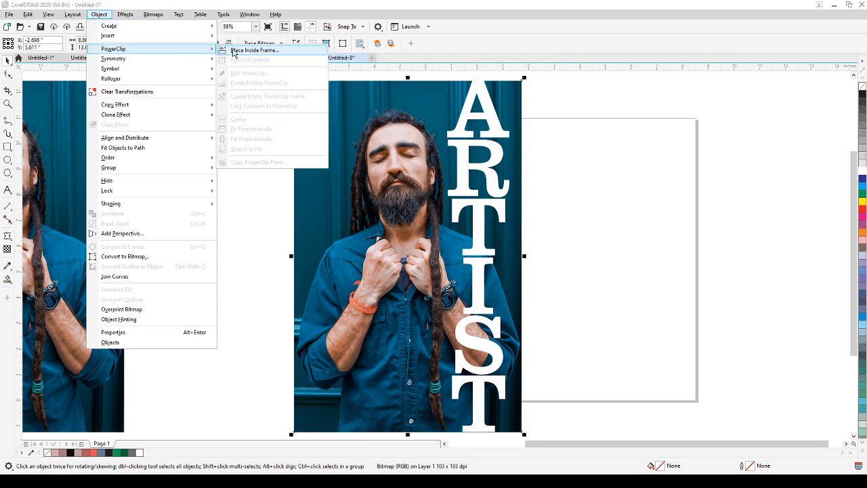
click(234, 52)
click(461, 124)
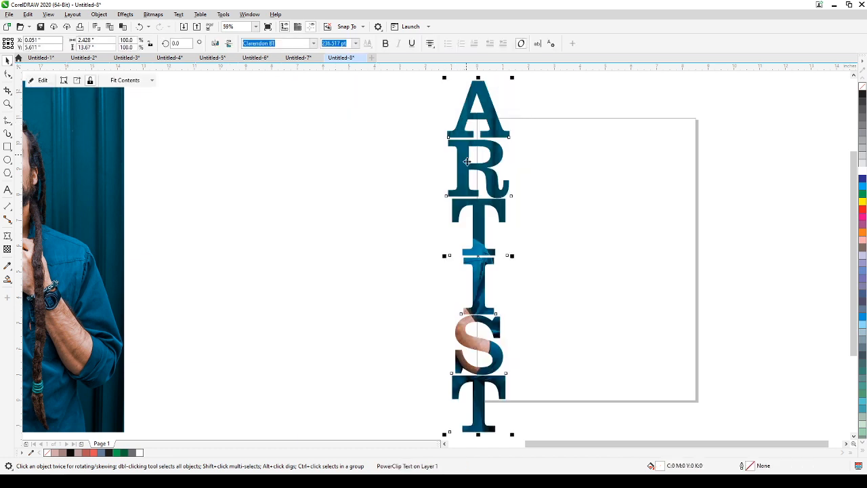
Paste the copied photo in its original position and order it To Back of Page, behind the PowerClip text.
click(608, 269)
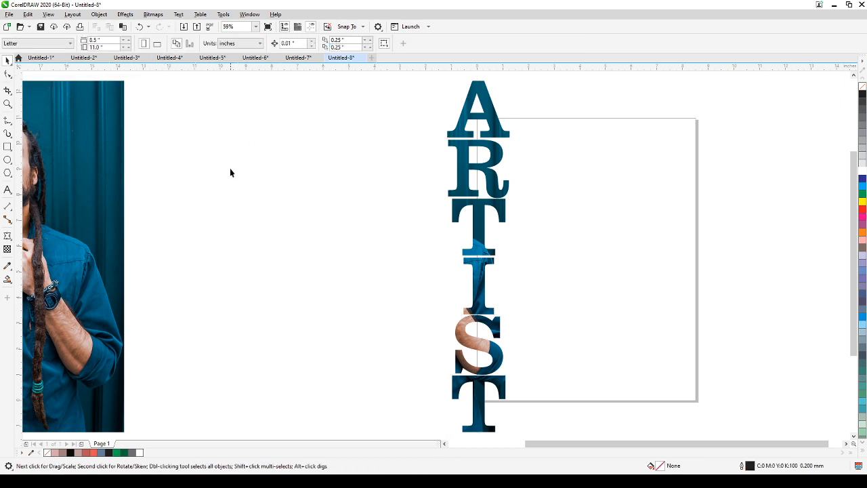
click(122, 27)
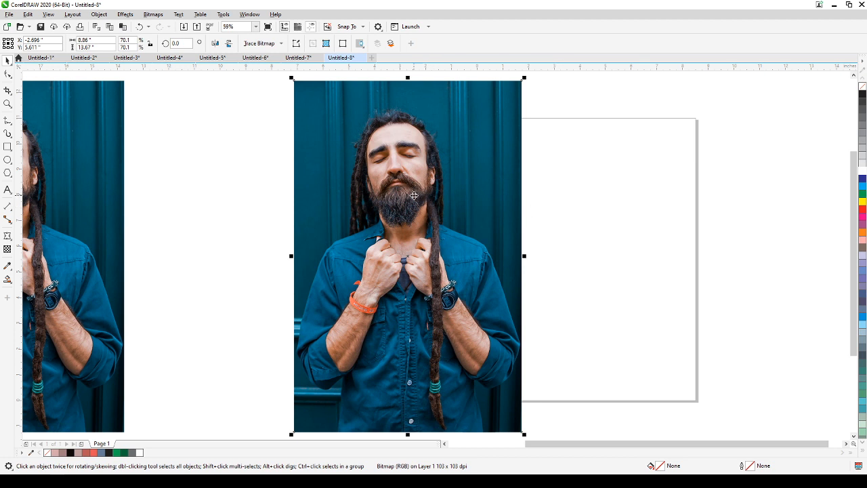
click(100, 14)
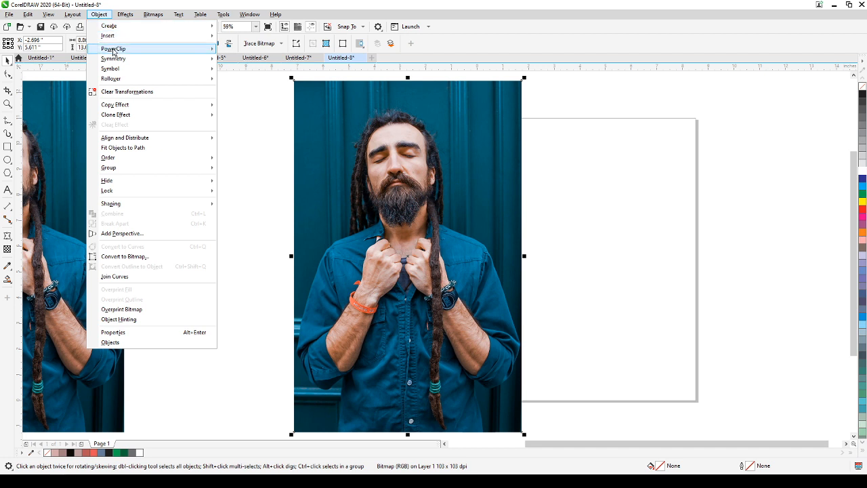
mouse_move(127, 158)
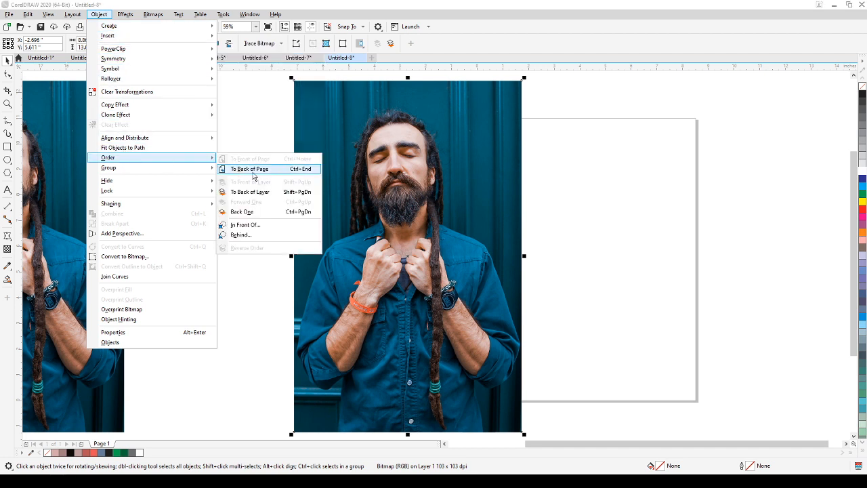
click(292, 168)
click(619, 224)
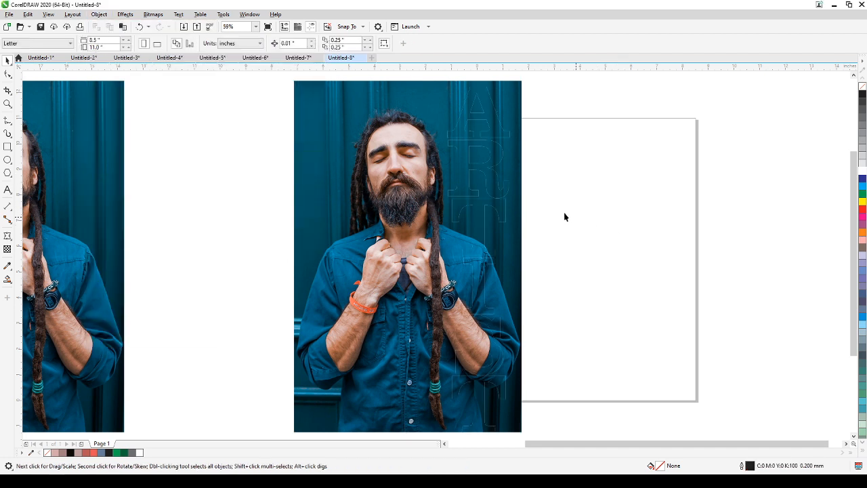
Give the ARTIST PowerClip text a white outline 1.0 mm wide.
click(493, 131)
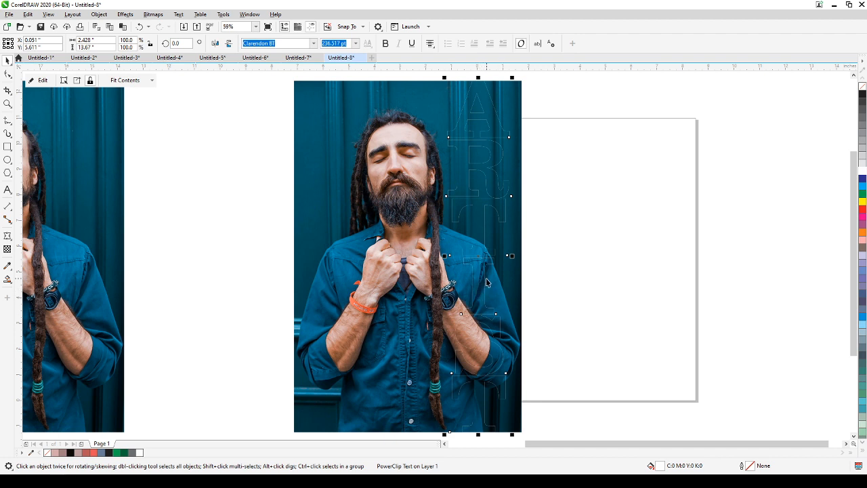
right_click(862, 173)
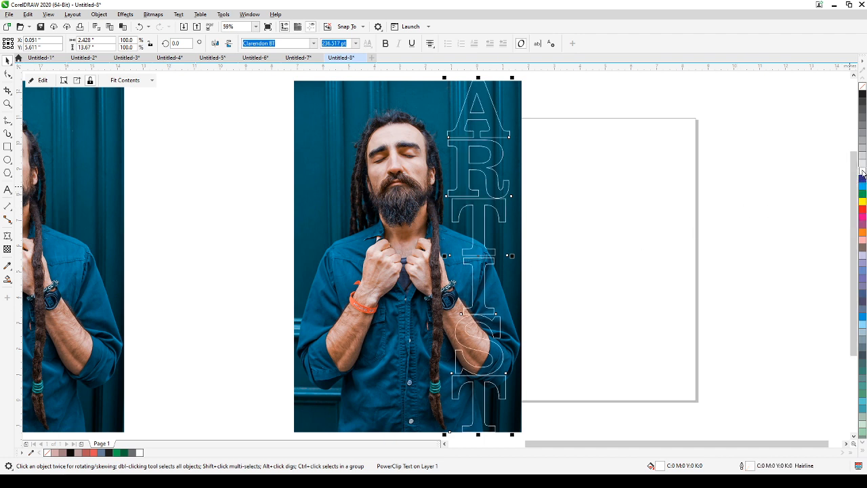
double_click(740, 466)
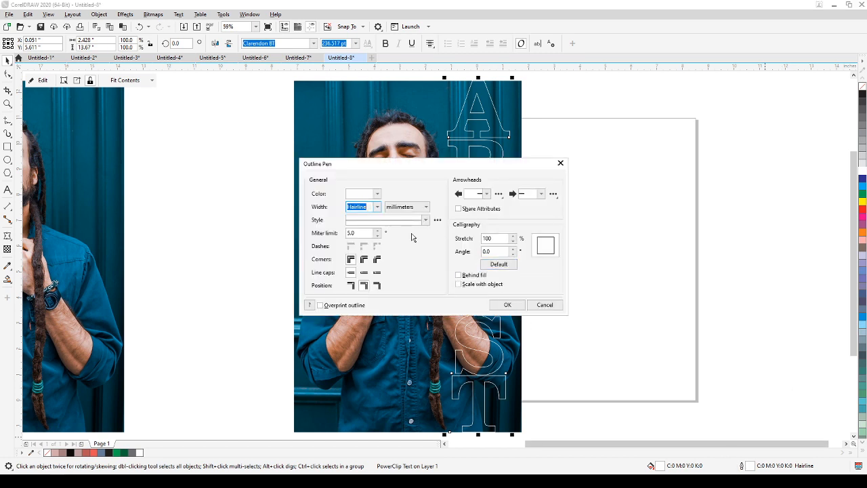
click(377, 206)
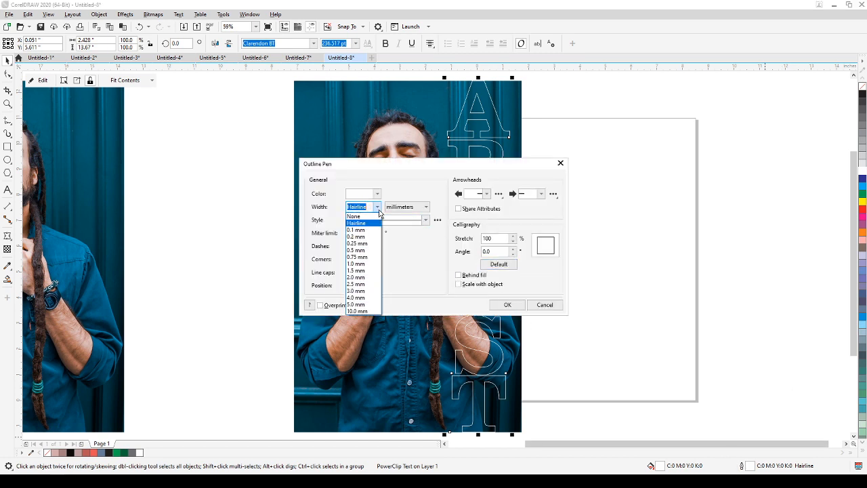
click(364, 263)
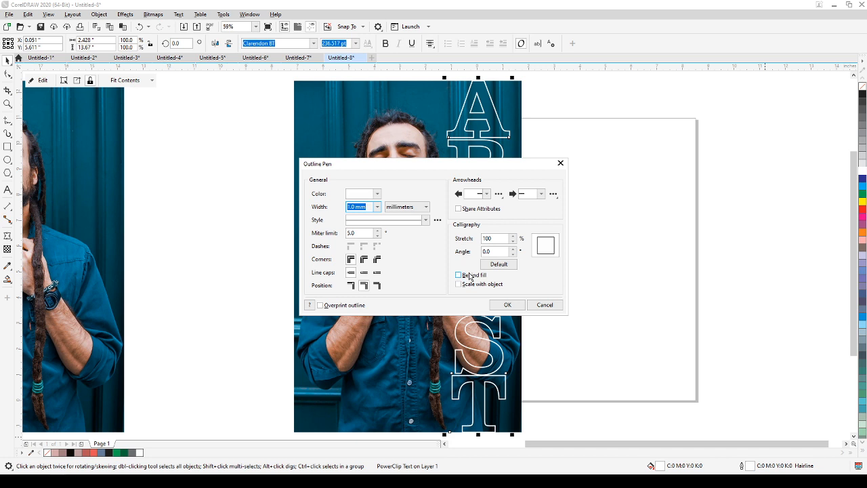
Set the ARTIST outline to Behind fill and Scale with object, with a width of 2.0 mm, and deselect the text.
click(459, 274)
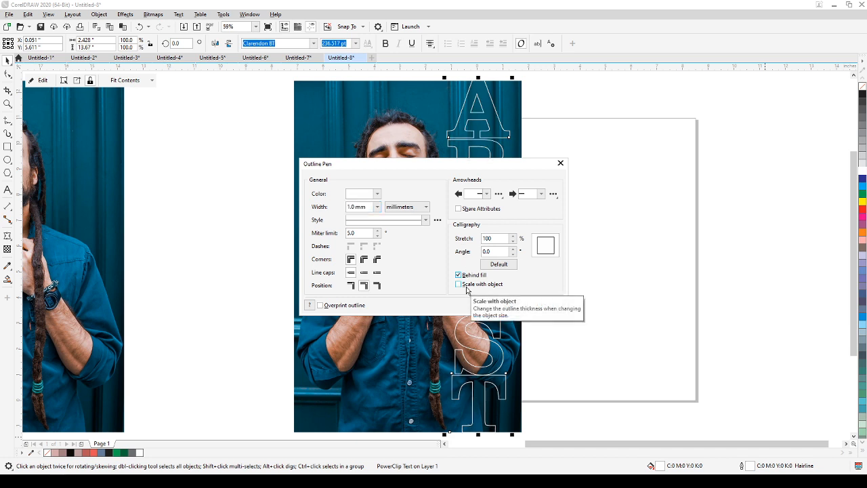
click(466, 287)
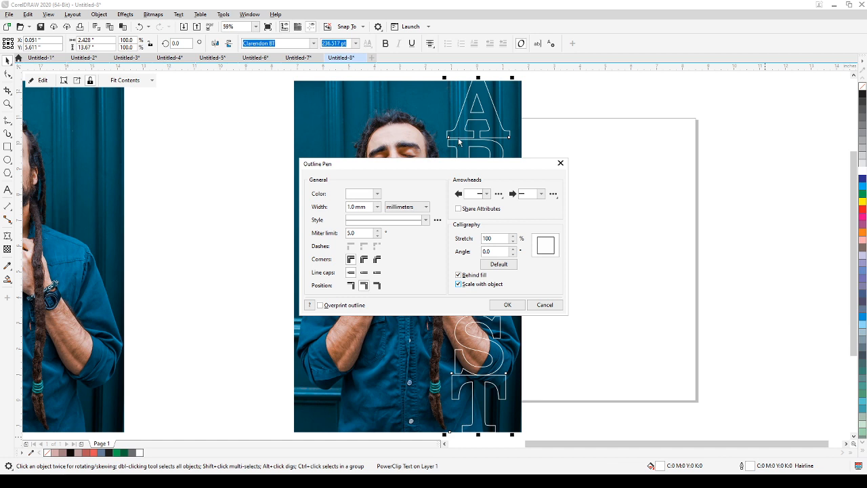
click(377, 207)
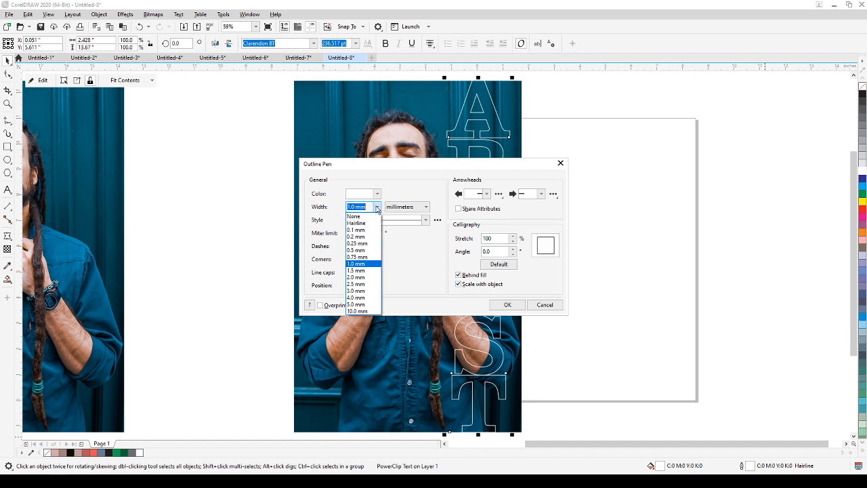
click(367, 277)
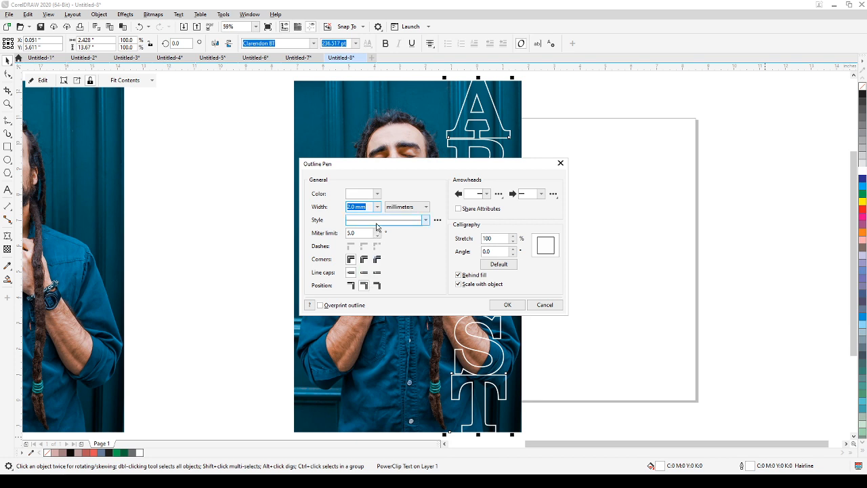
click(506, 304)
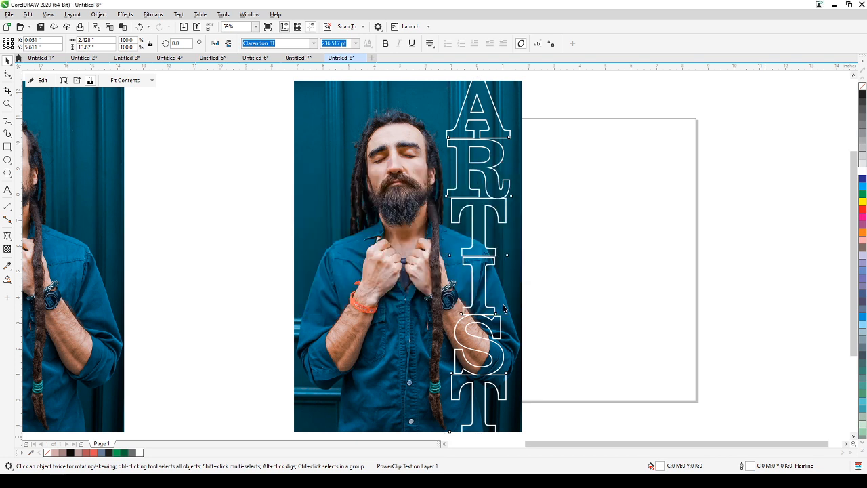
click(783, 284)
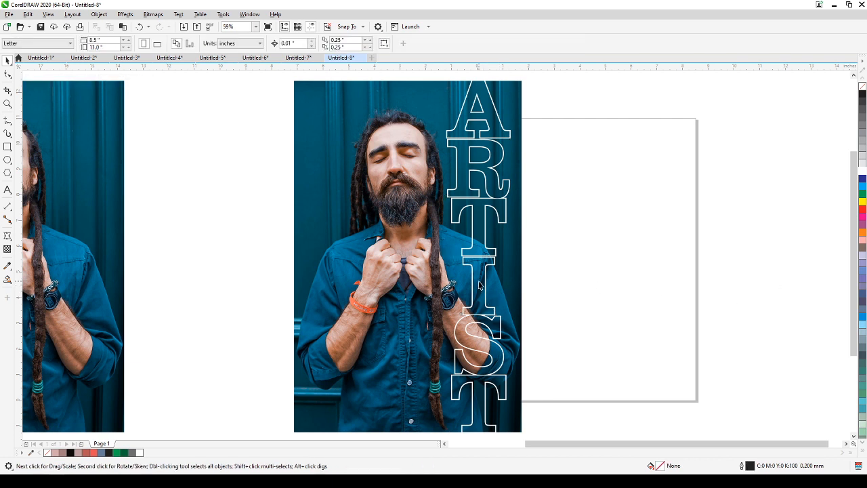
Edit the contents of the ARTIST PowerClip, applying a uniform transparency of 50 to the photo inside, and finish editing.
click(489, 173)
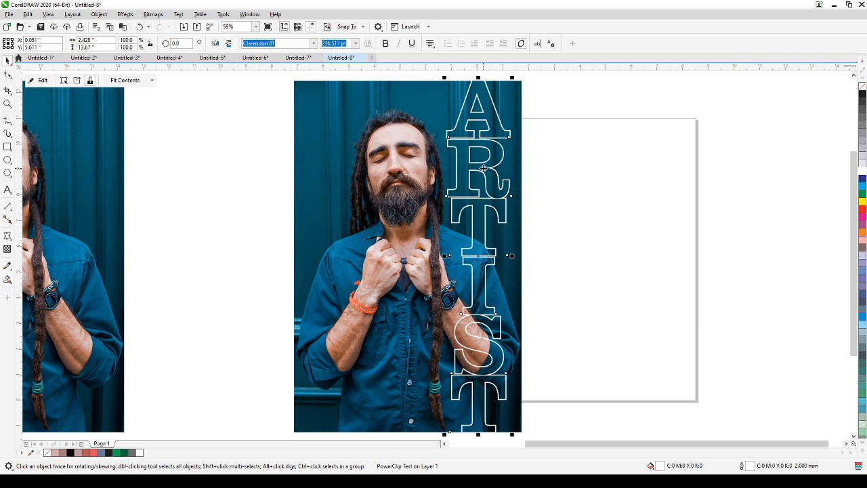
click(38, 80)
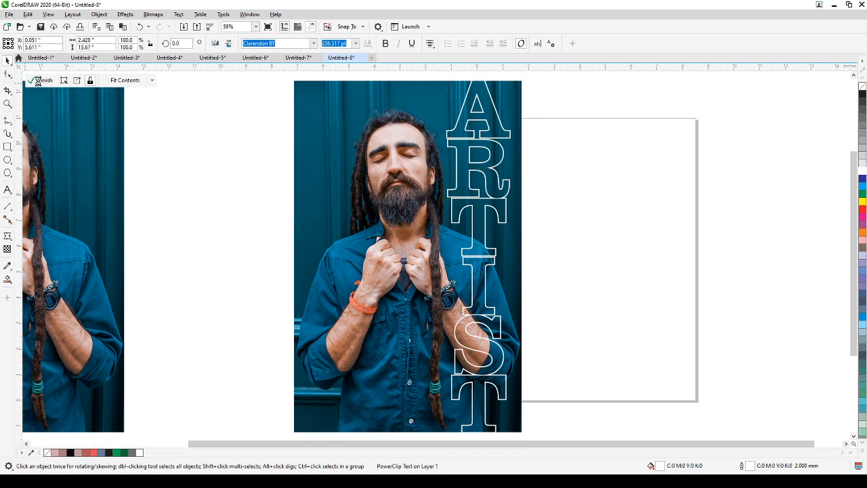
click(340, 127)
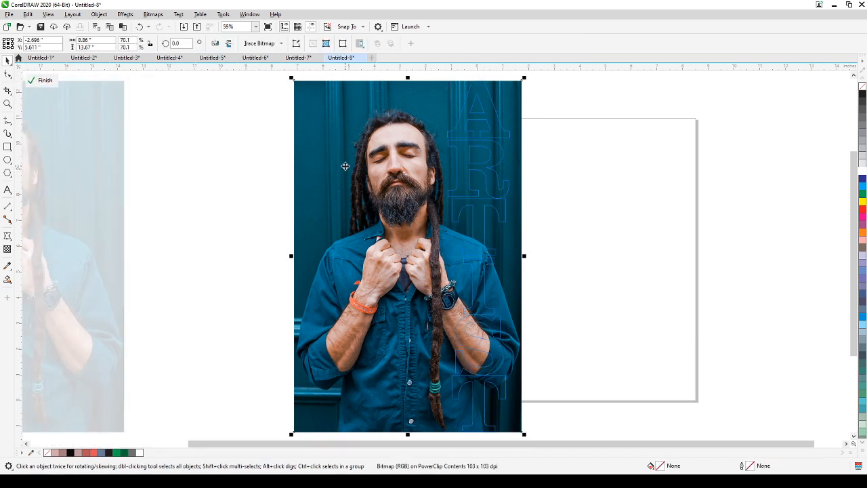
click(7, 250)
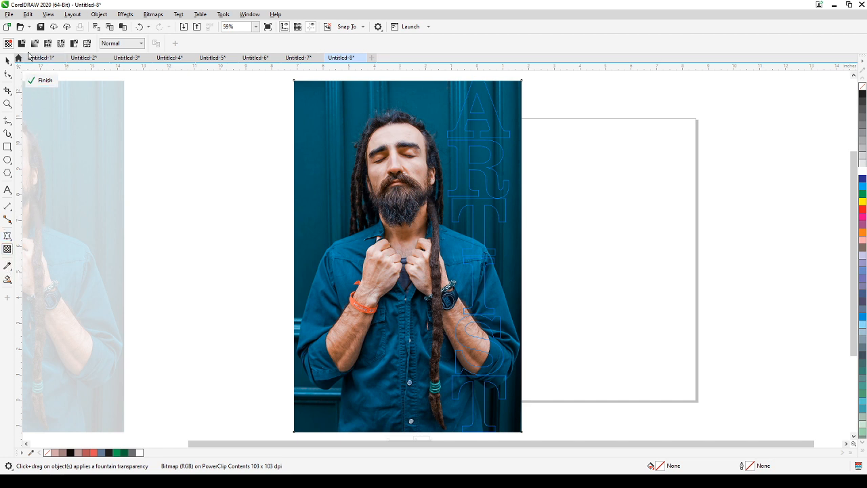
click(22, 43)
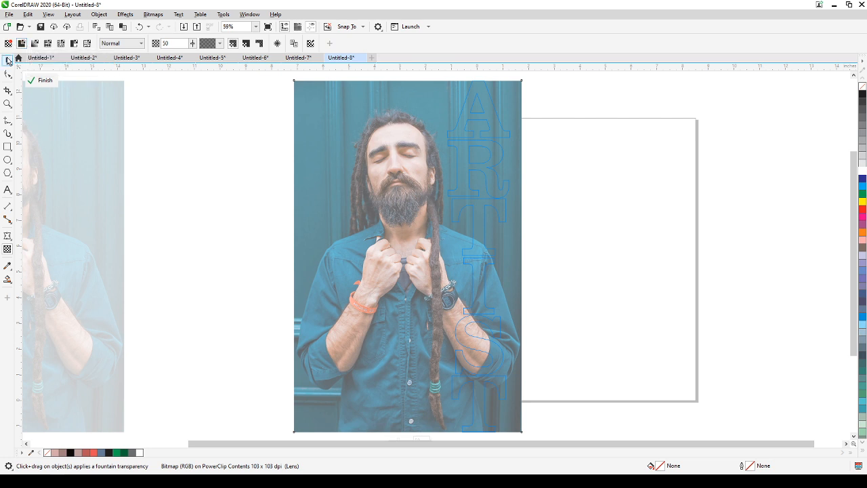
click(39, 80)
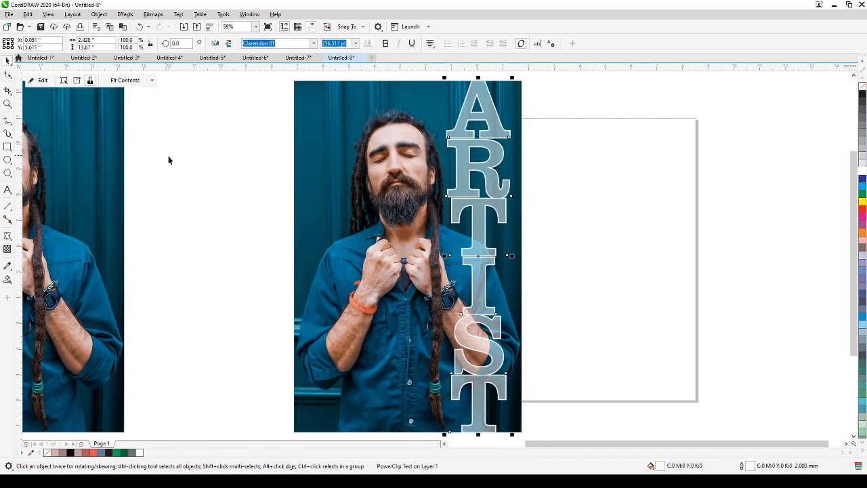
click(214, 170)
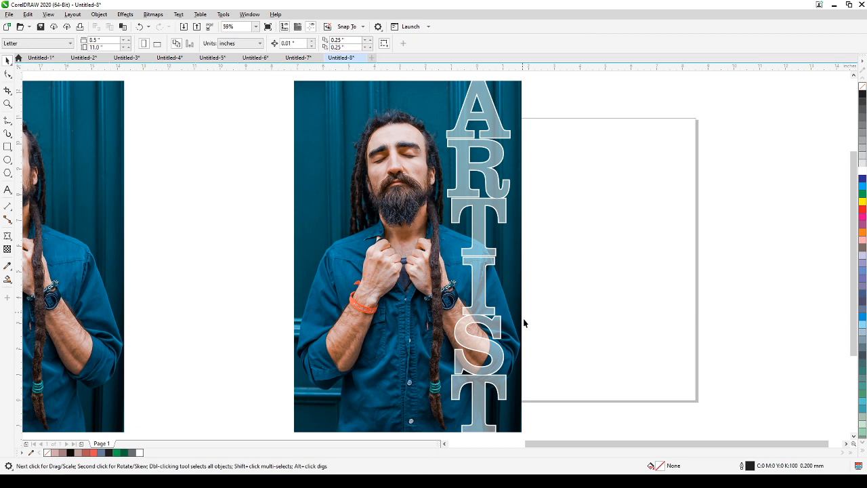
Add a drop shadow to the ARTIST text, cast downward to the right, with an opacity of 64.
scroll(501, 347, up, 2)
scroll(466, 310, down, 2)
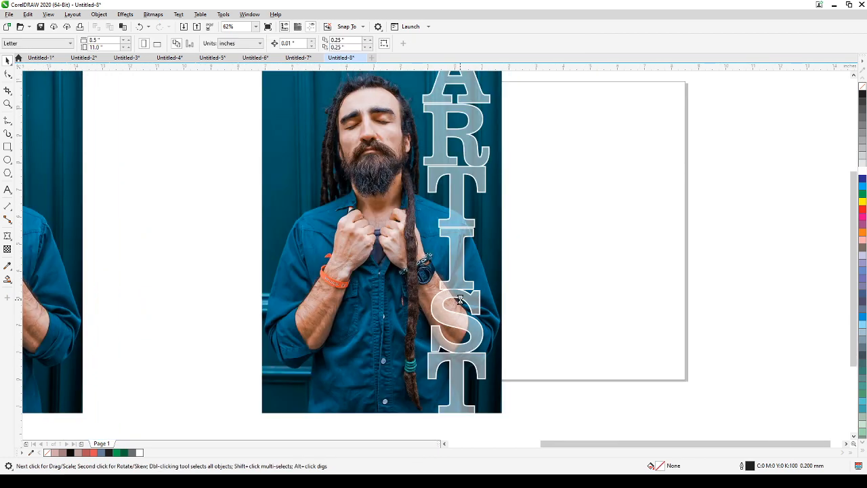
drag(448, 259, 443, 288)
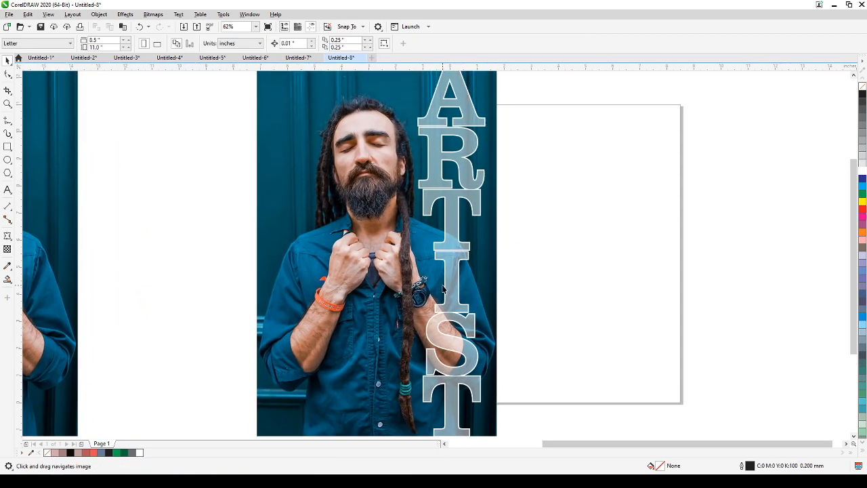
click(449, 249)
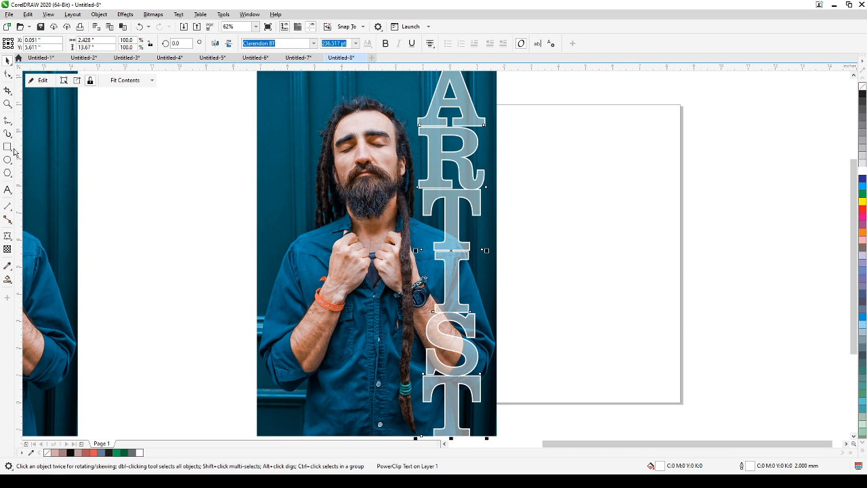
click(8, 263)
click(8, 236)
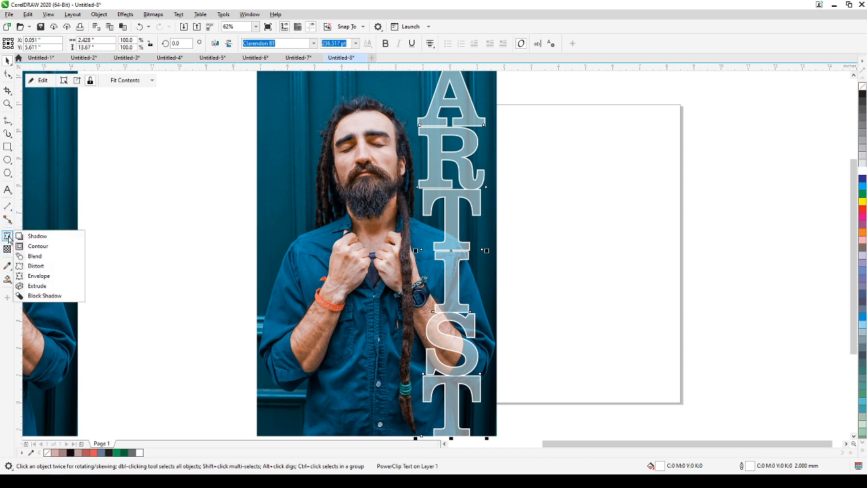
click(34, 236)
drag(453, 222, 486, 309)
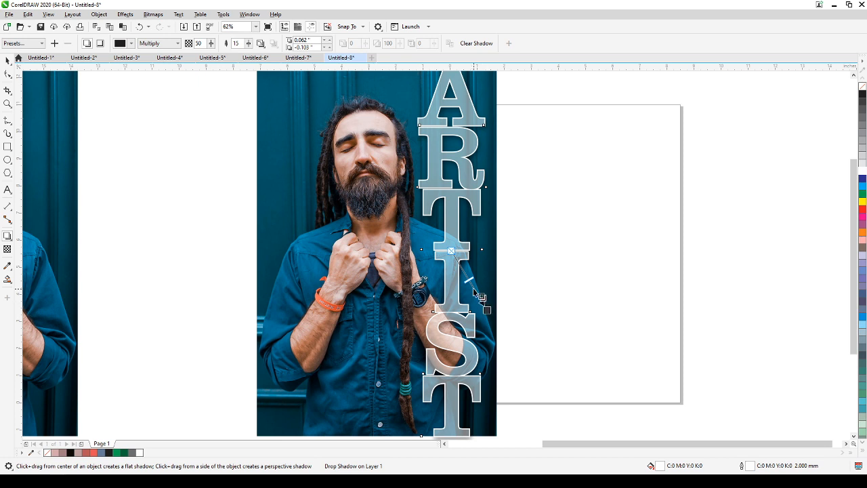
drag(469, 280, 474, 289)
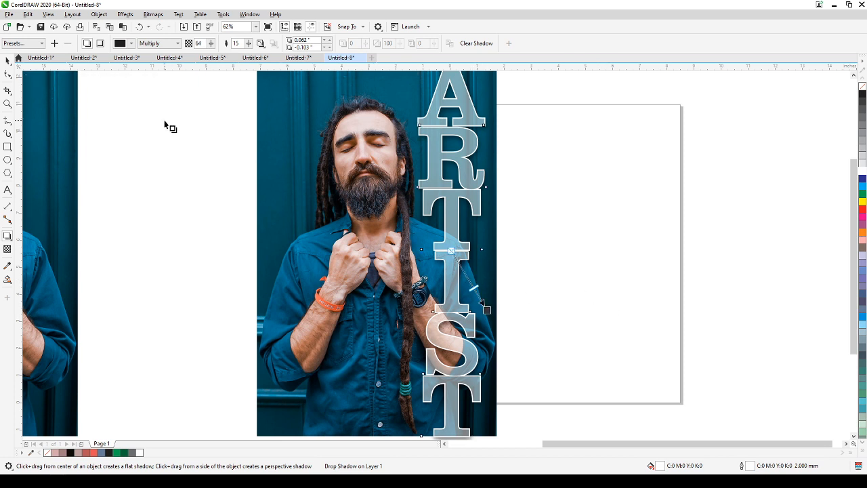
click(8, 61)
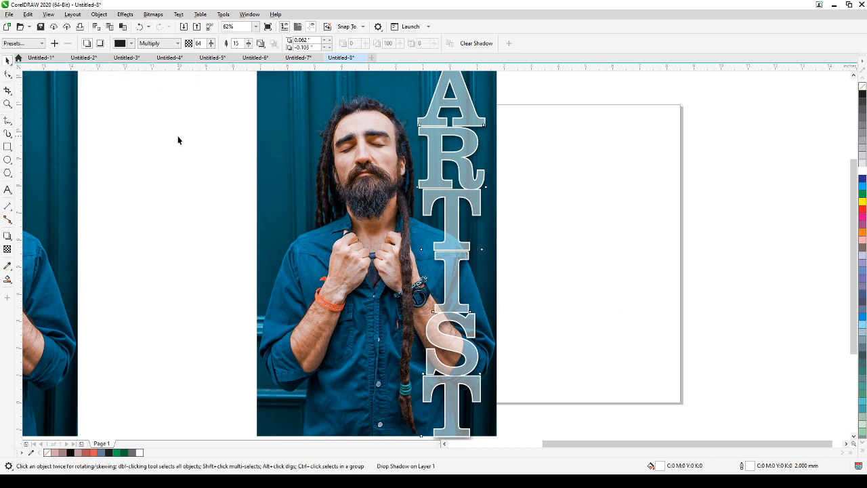
click(178, 136)
Duplicate the composition of portrait photo and shadowed ARTIST text, placing the copy just to the right of the original composition.
scroll(174, 142, down, 1)
drag(175, 142, 342, 169)
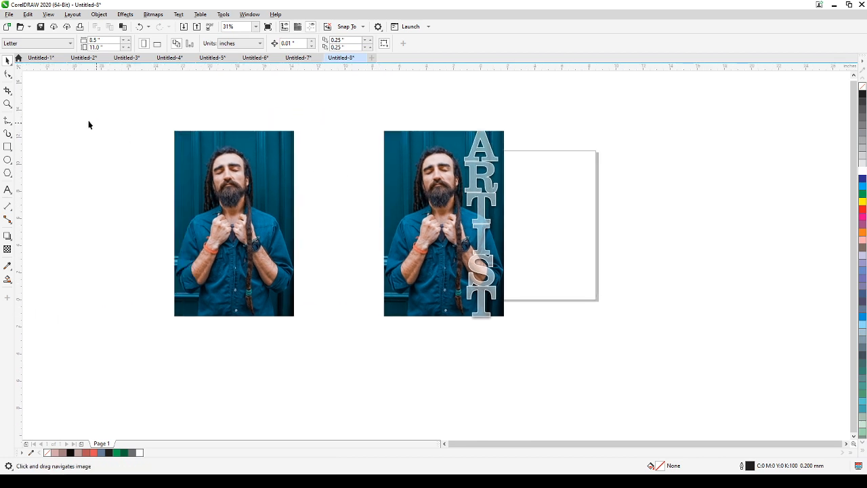
key(F4)
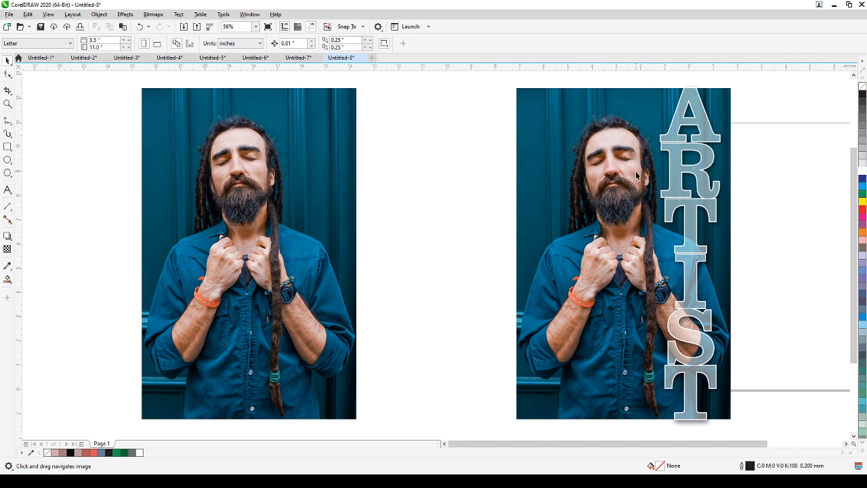
click(675, 185)
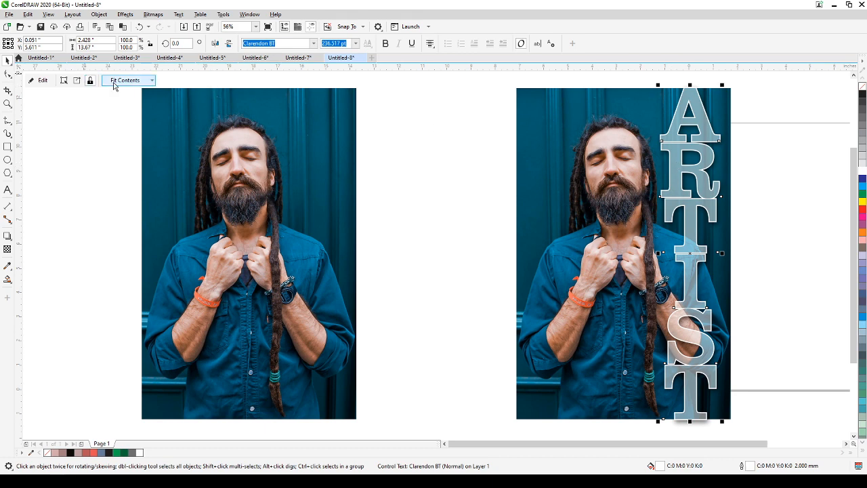
click(394, 140)
scroll(389, 143, down, 3)
drag(365, 113, 554, 298)
drag(494, 245, 593, 248)
scroll(652, 233, up, 3)
drag(652, 233, 436, 246)
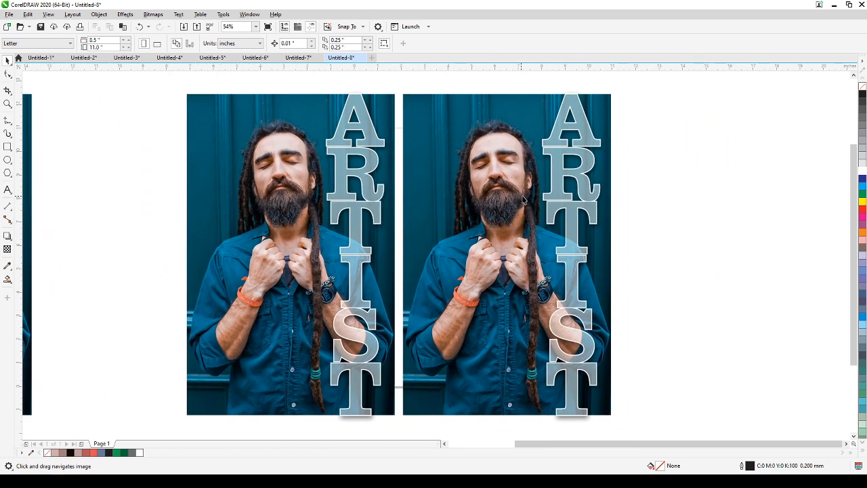
Try moving the duplicate's ARTIST text off its photo to the right, and undo the move.
click(552, 149)
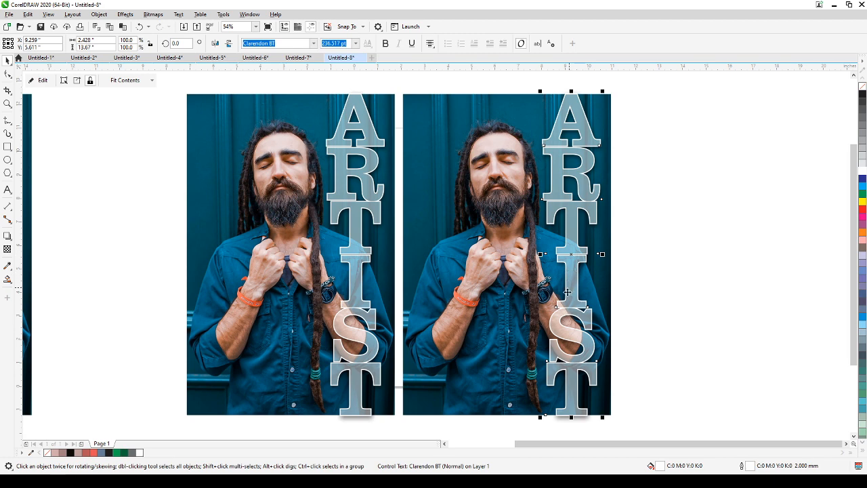
click(694, 238)
drag(569, 189, 670, 185)
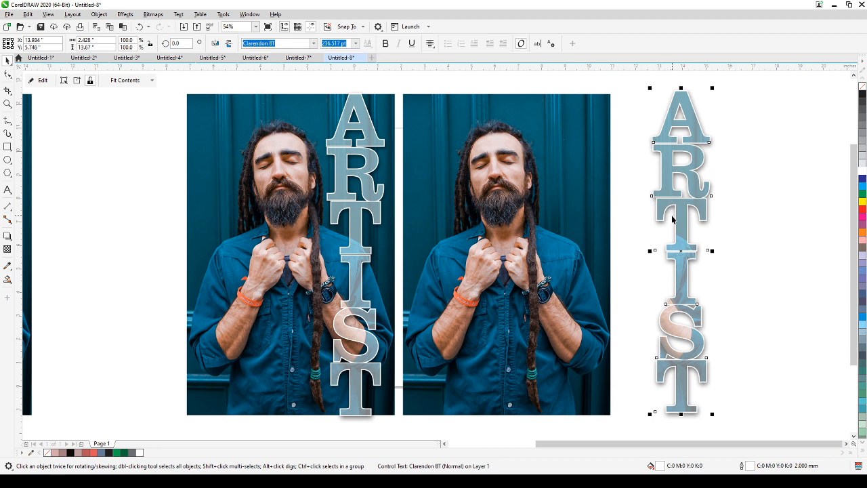
key(ctrl+z)
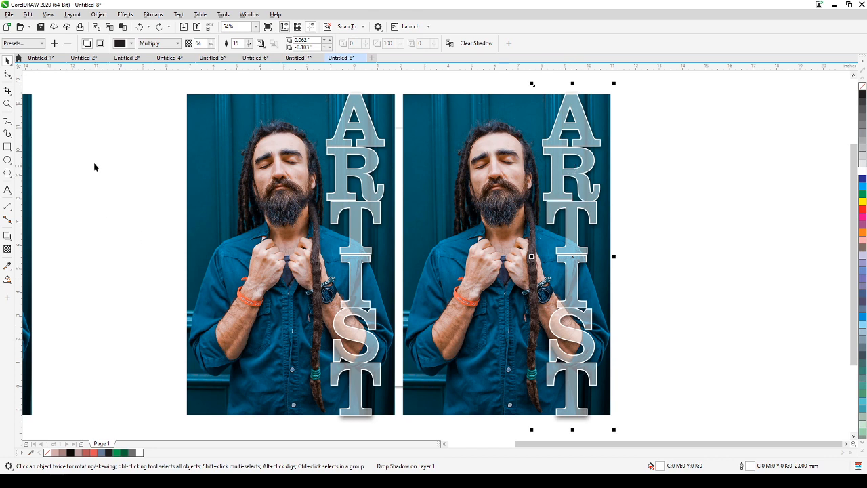
Extract the photo from the duplicate's ARTIST PowerClip text and deselect everything.
click(573, 144)
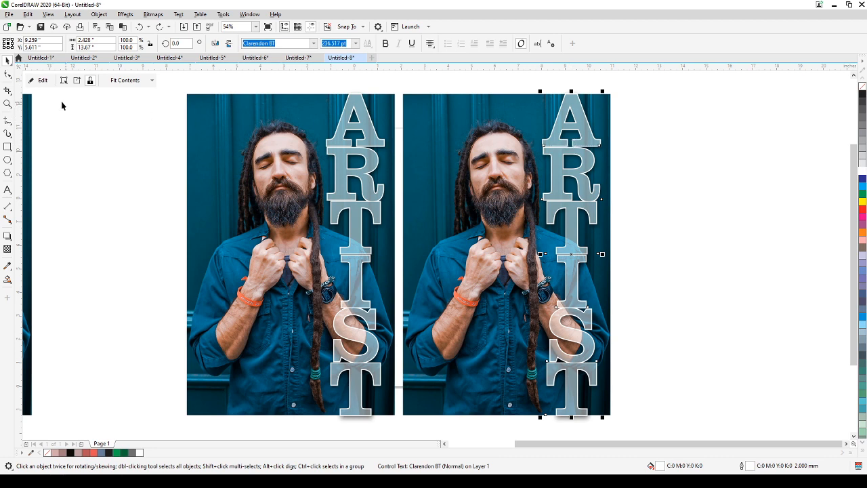
click(142, 84)
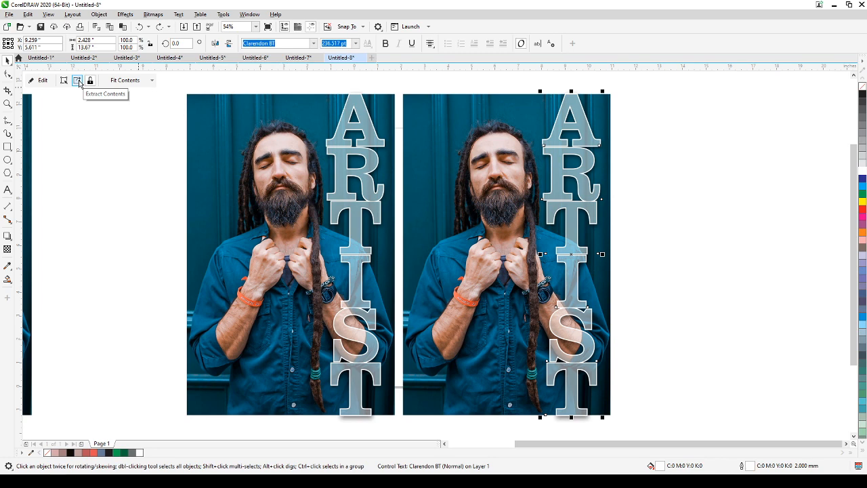
click(78, 82)
click(729, 215)
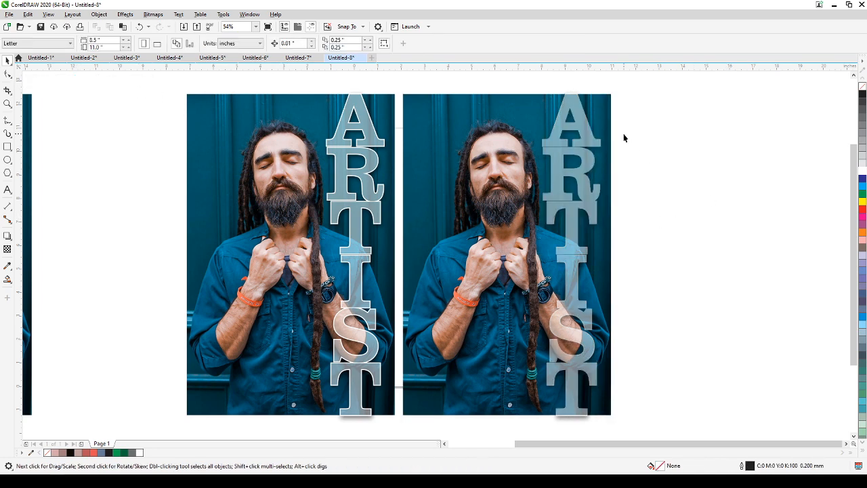
Delete the semi-transparent photo extracted from the duplicate, and move its white ARTIST text left over the man's face.
drag(608, 123, 779, 147)
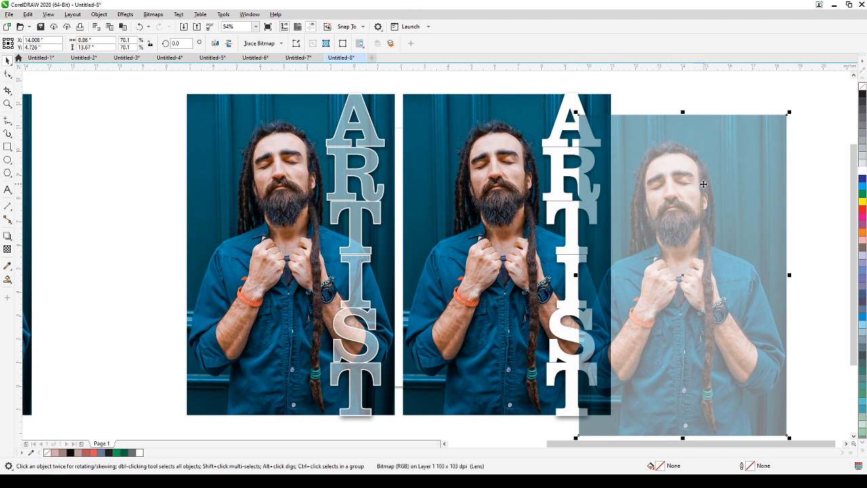
key(Delete)
click(586, 182)
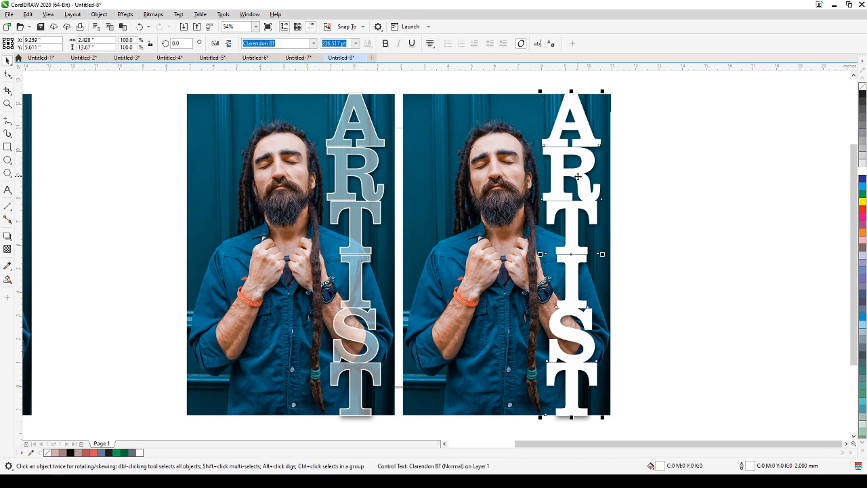
drag(580, 174, 525, 172)
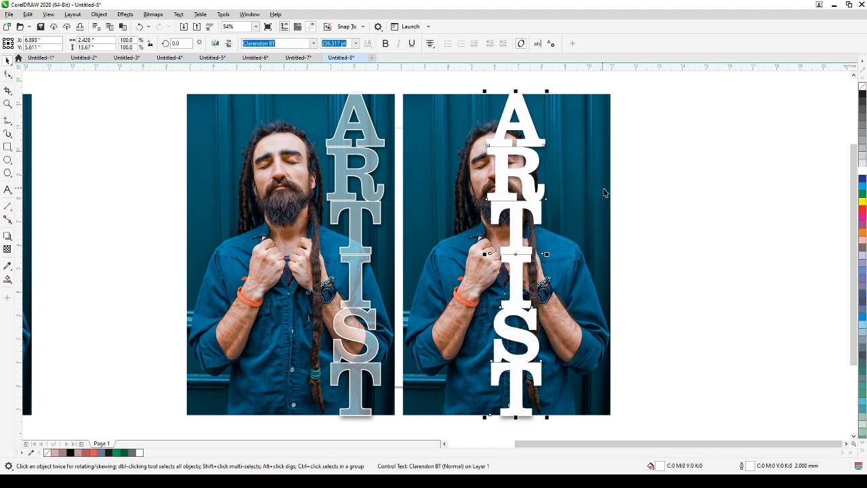
click(691, 207)
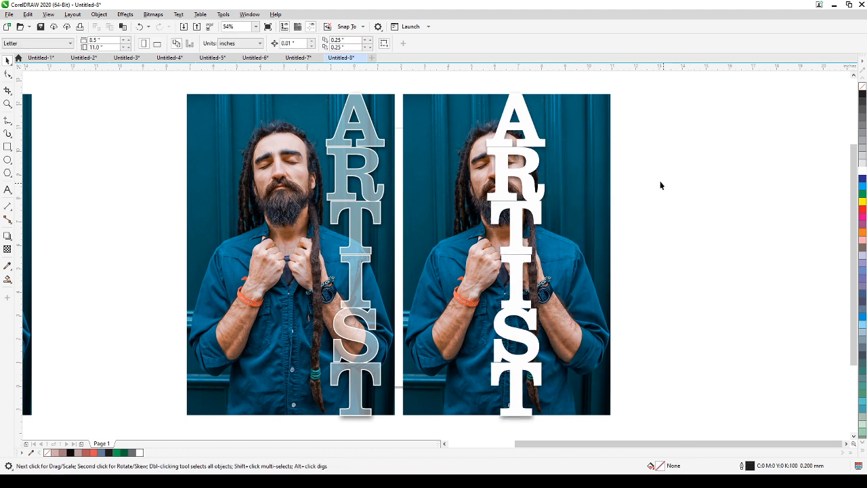
PowerClip a copy of the duplicate's portrait photo inside its ARTIST text, keeping the background photo in place.
click(575, 151)
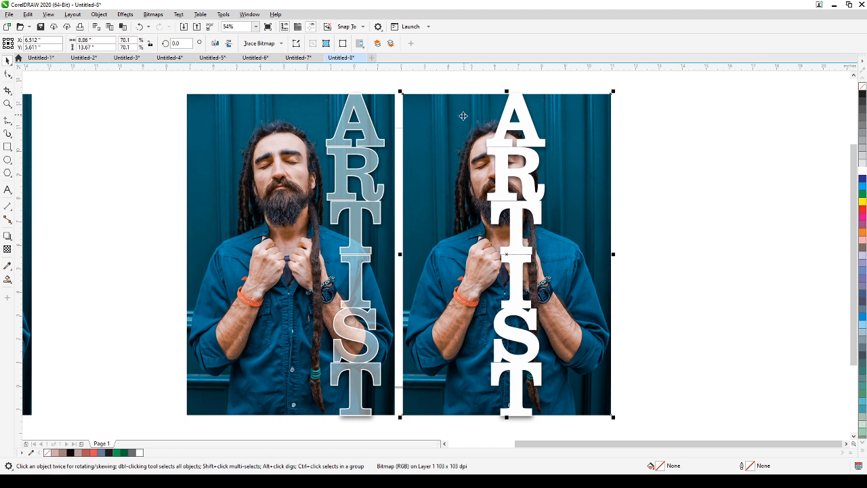
click(100, 14)
mouse_move(111, 51)
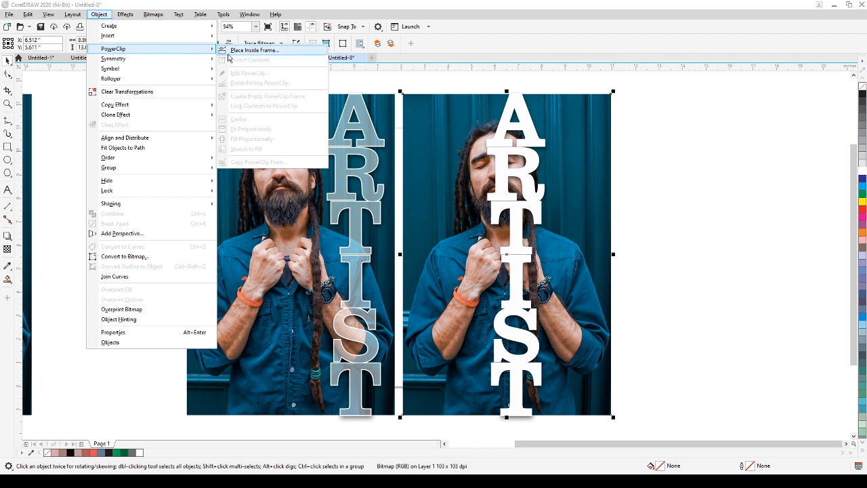
click(238, 53)
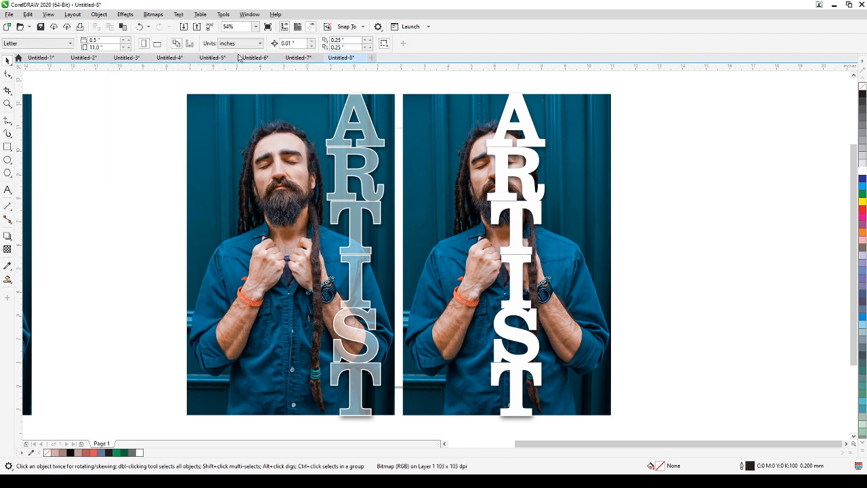
click(505, 102)
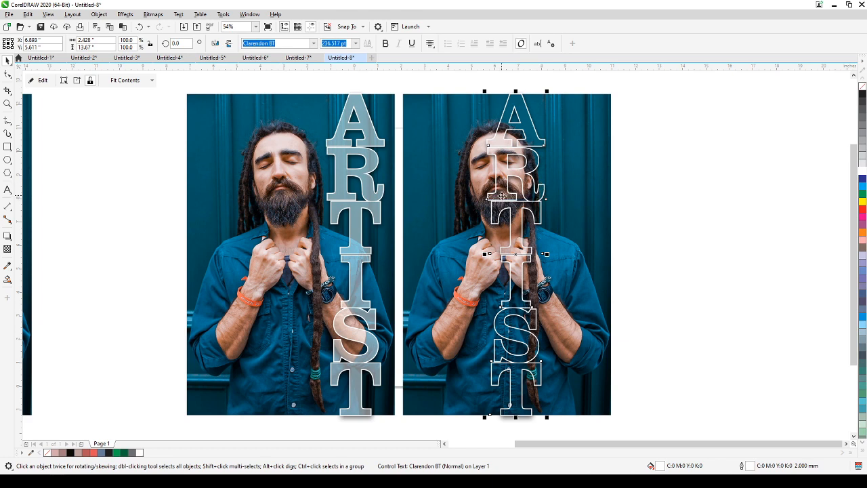
Try moving the refilled ARTIST text off the portrait into the empty area to its right, and undo the move.
drag(532, 140, 707, 133)
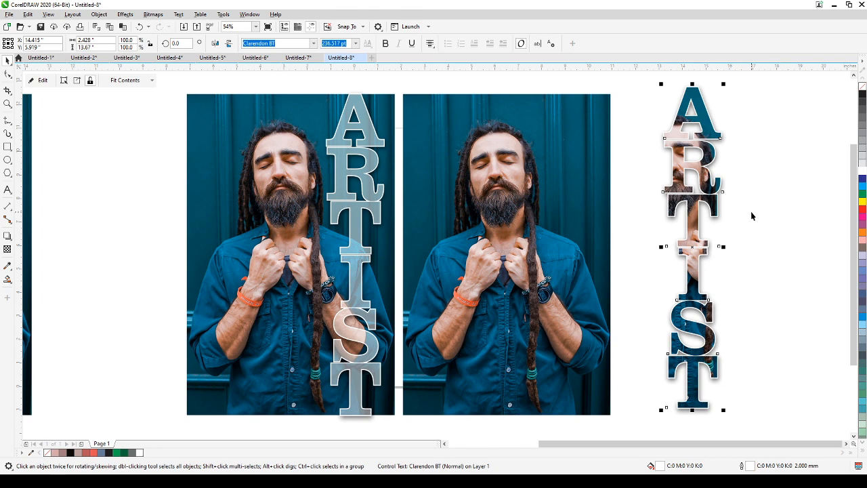
key(ctrl+z)
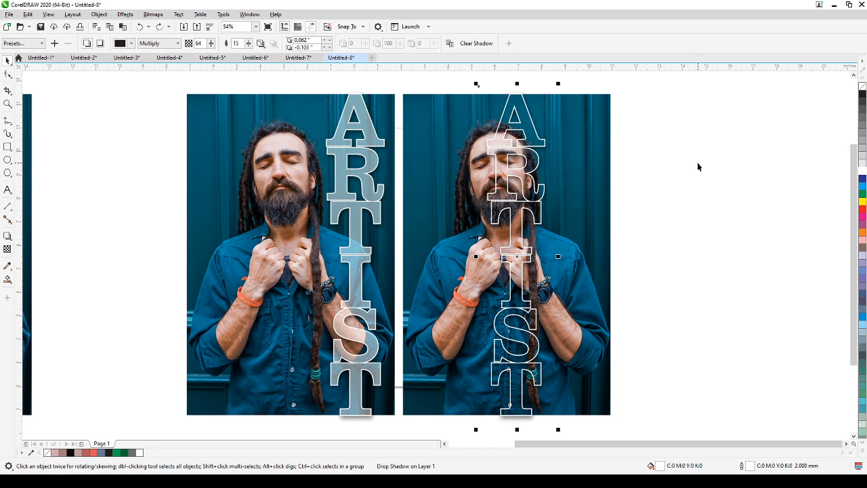
Edit the PowerClip contents of the duplicate's ARTIST text, giving the photo inside a uniform transparency of 33, and finish editing.
click(540, 176)
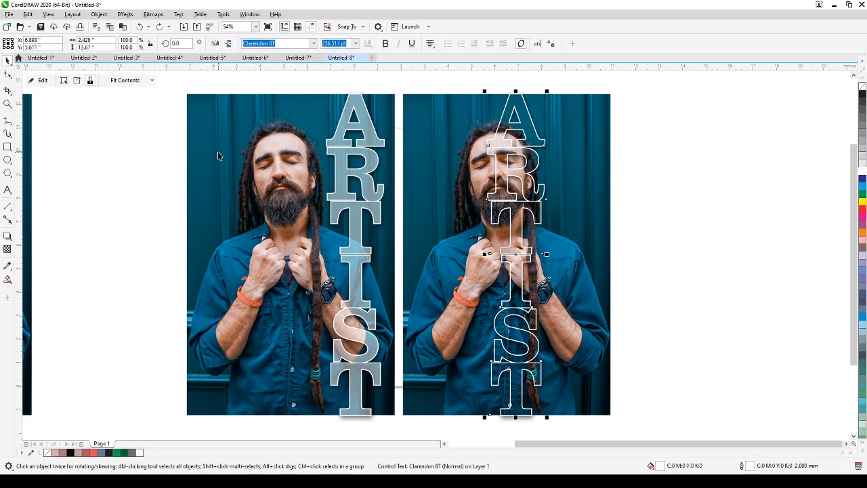
click(37, 80)
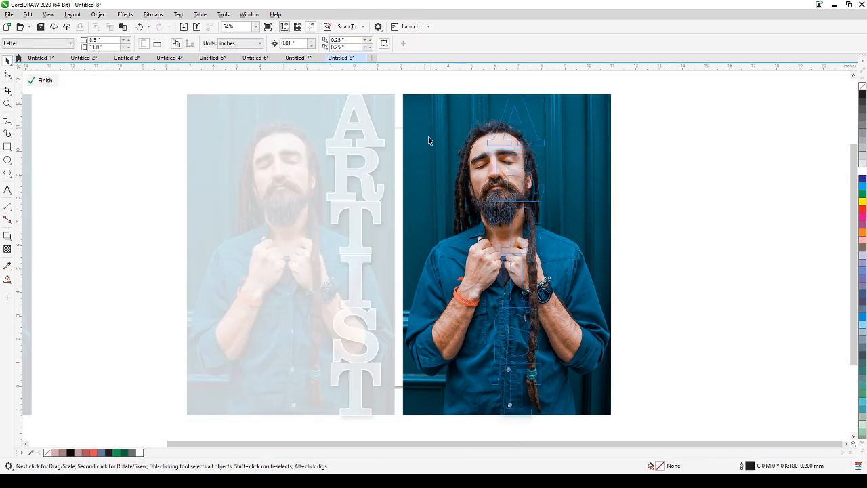
click(558, 191)
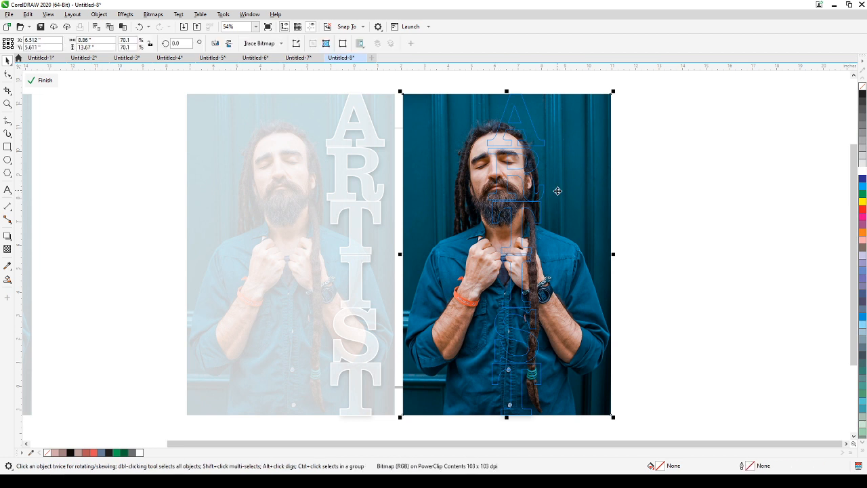
click(7, 249)
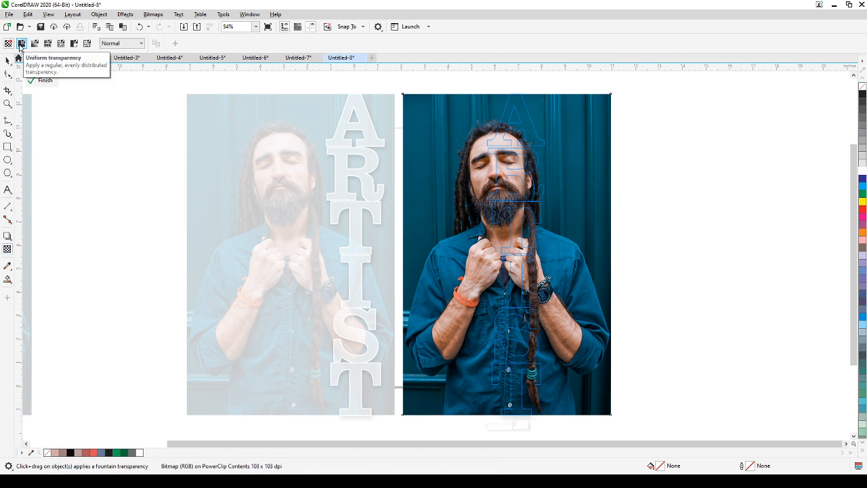
click(23, 44)
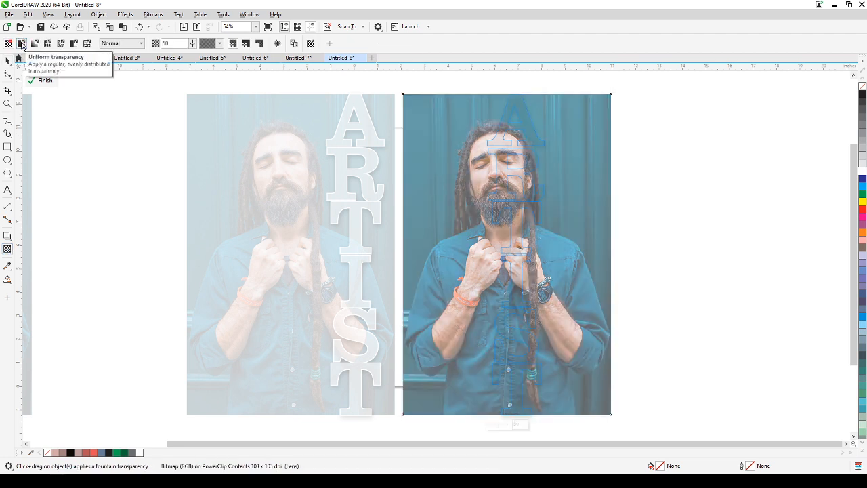
drag(192, 46, 186, 53)
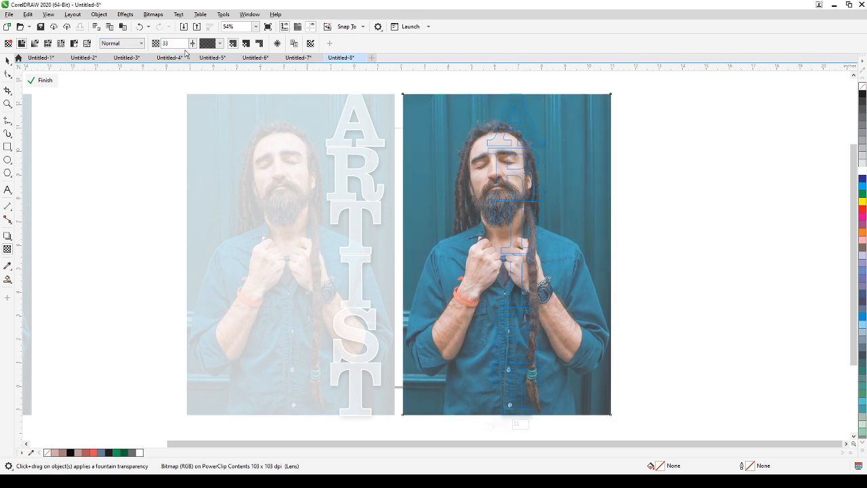
click(42, 80)
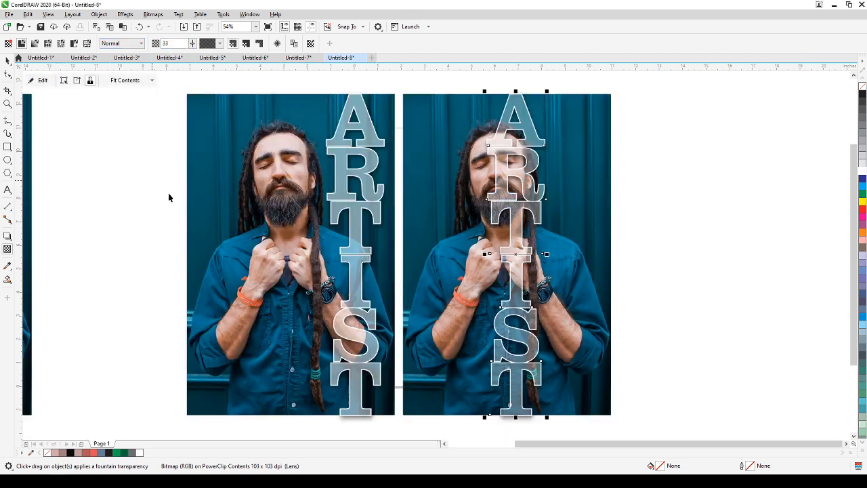
click(651, 303)
Remove the transparency from the photo inside the duplicate's ARTIST PowerClip and finish editing the contents.
scroll(513, 200, up, 2)
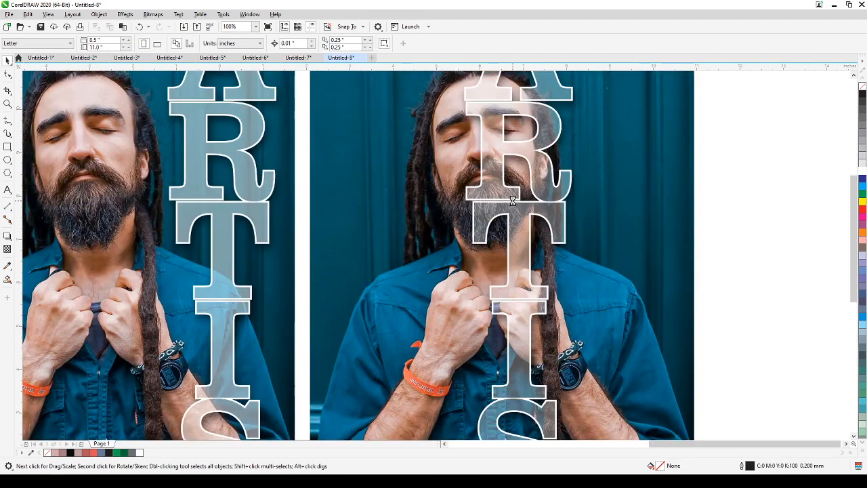
scroll(478, 185, up, 4)
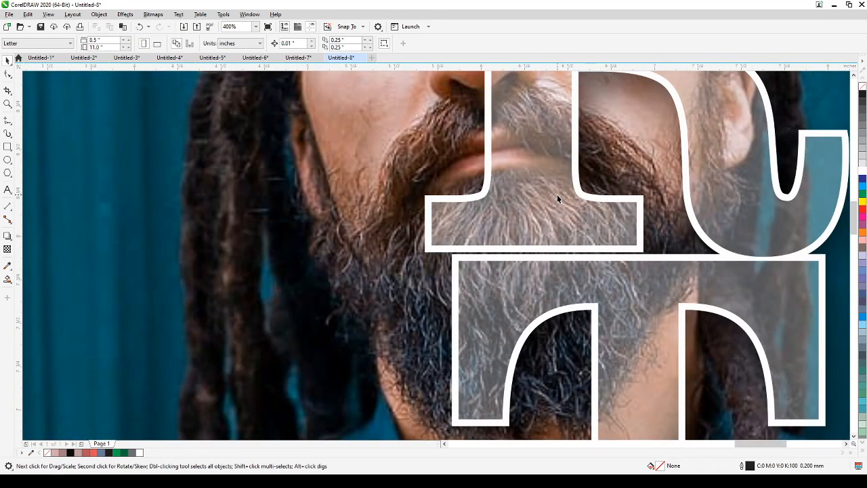
scroll(557, 195, down, 4)
scroll(556, 195, down, 2)
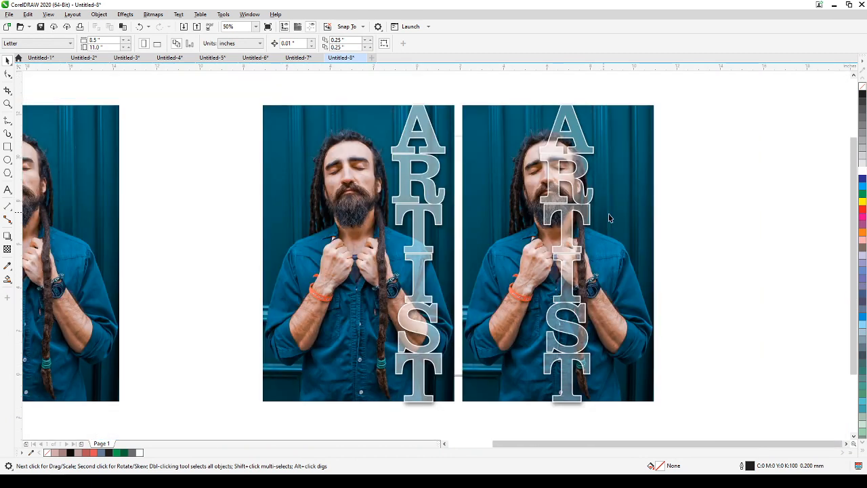
drag(679, 234, 646, 234)
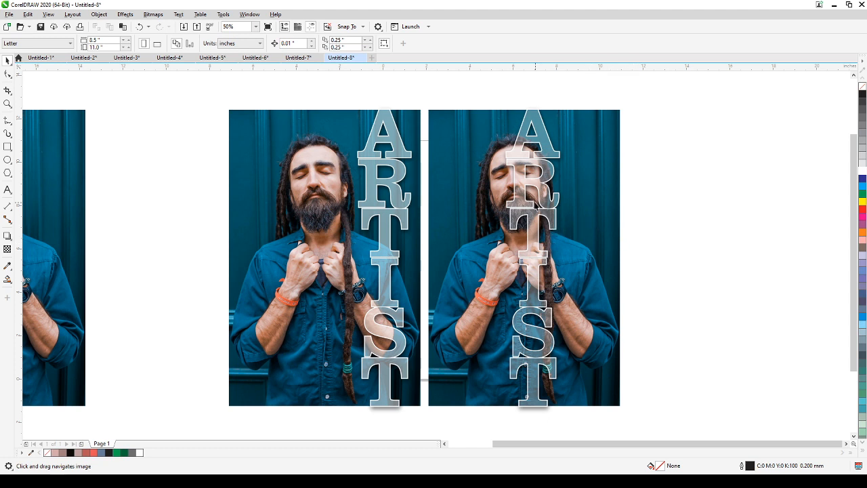
click(534, 260)
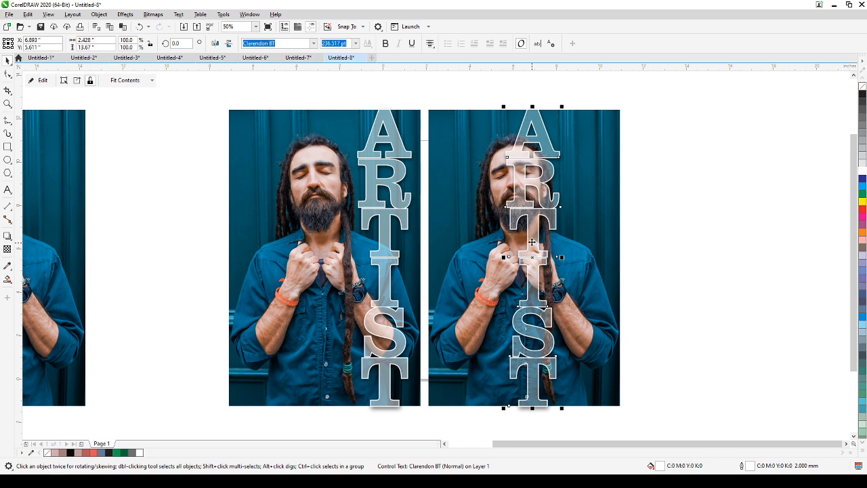
click(40, 80)
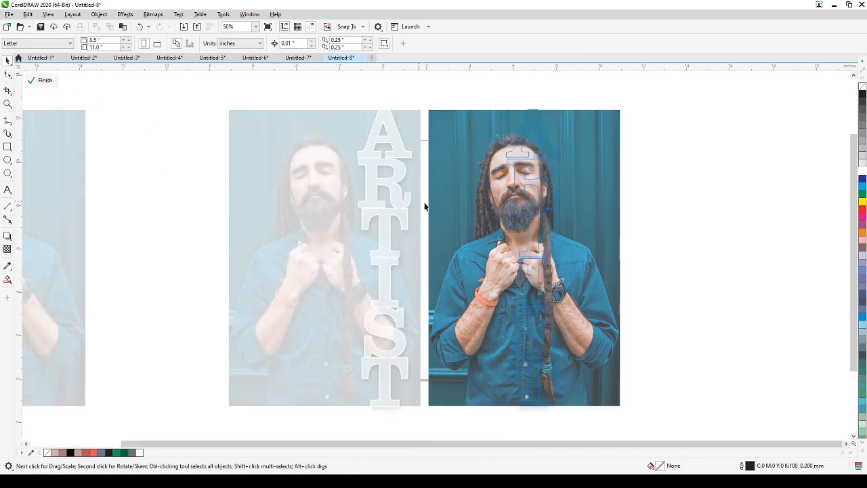
click(456, 224)
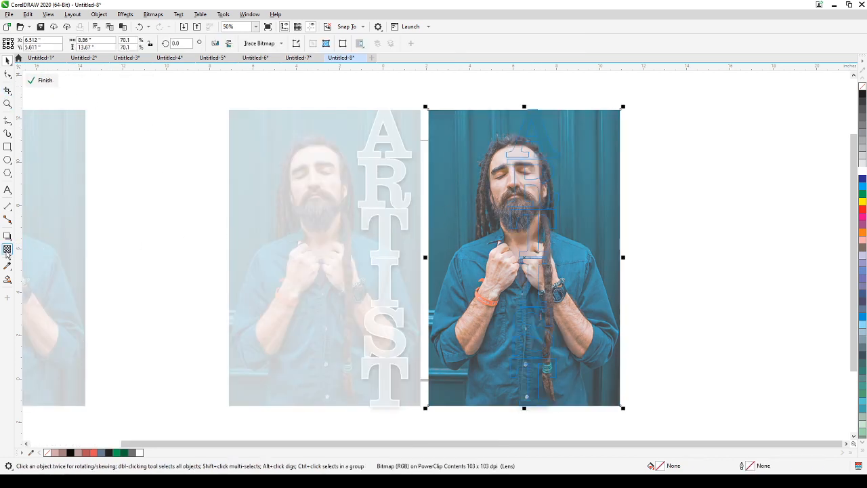
click(8, 249)
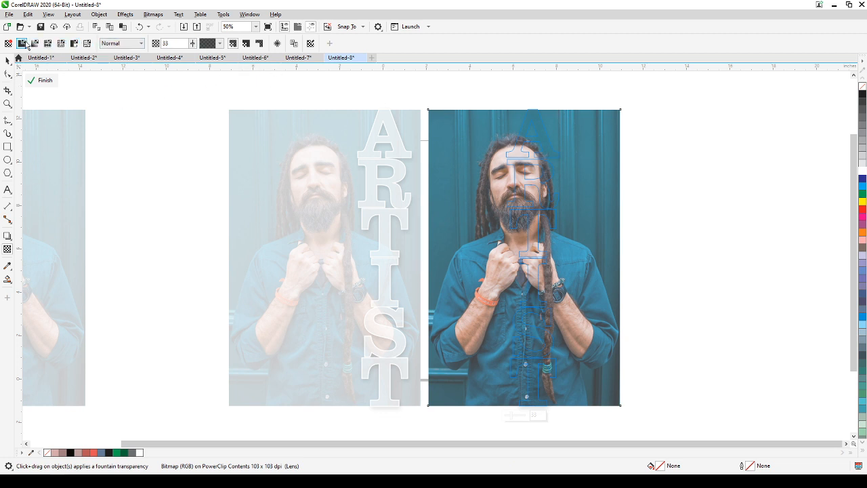
click(12, 44)
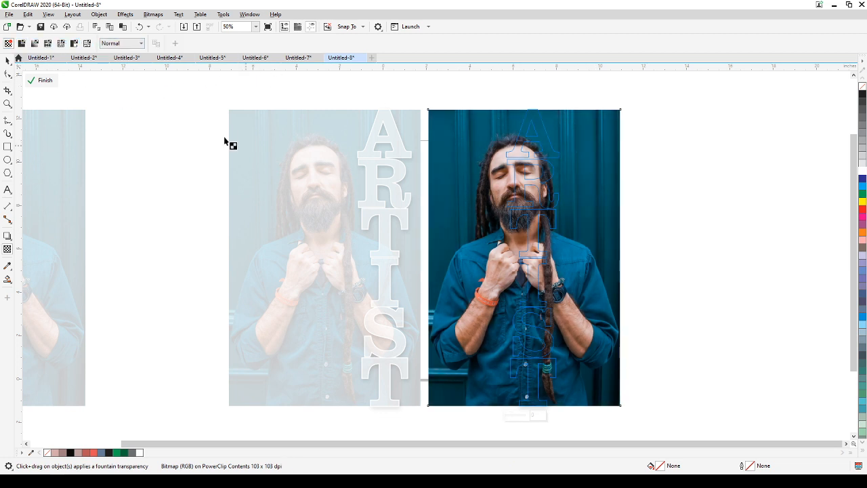
click(42, 80)
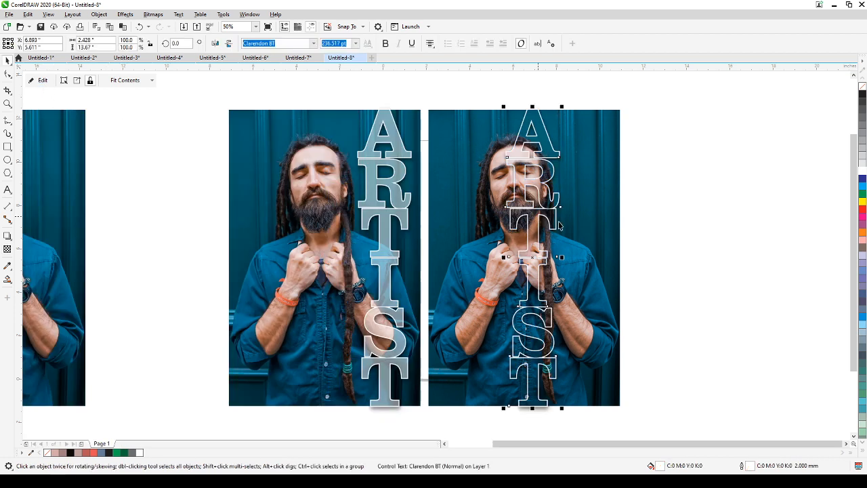
Convert the duplicate's background portrait photo to Grayscale (8-bit) mode and deselect it.
click(582, 204)
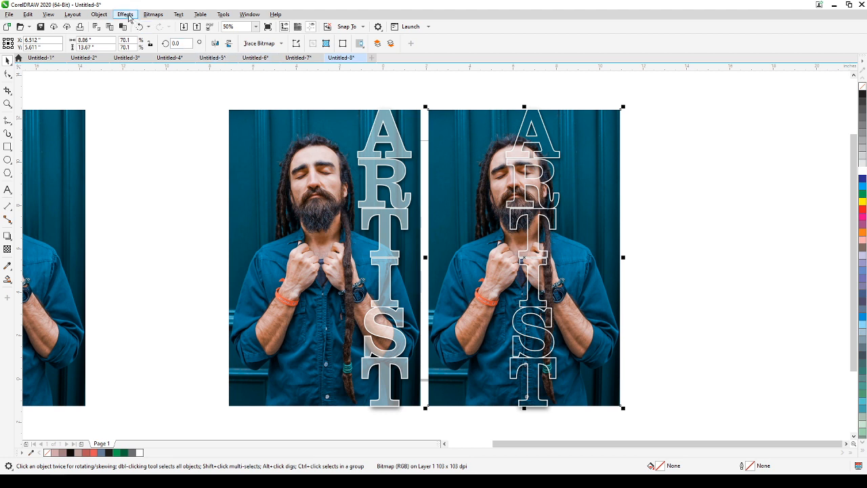
click(106, 15)
mouse_move(155, 15)
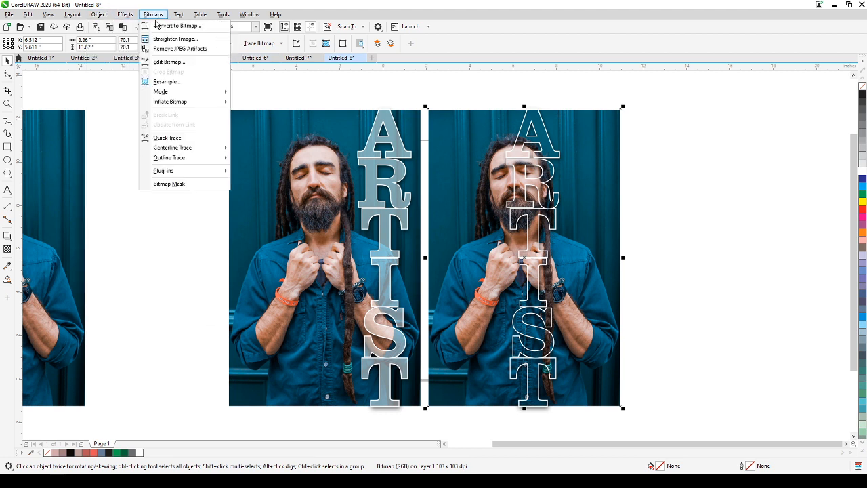
mouse_move(157, 93)
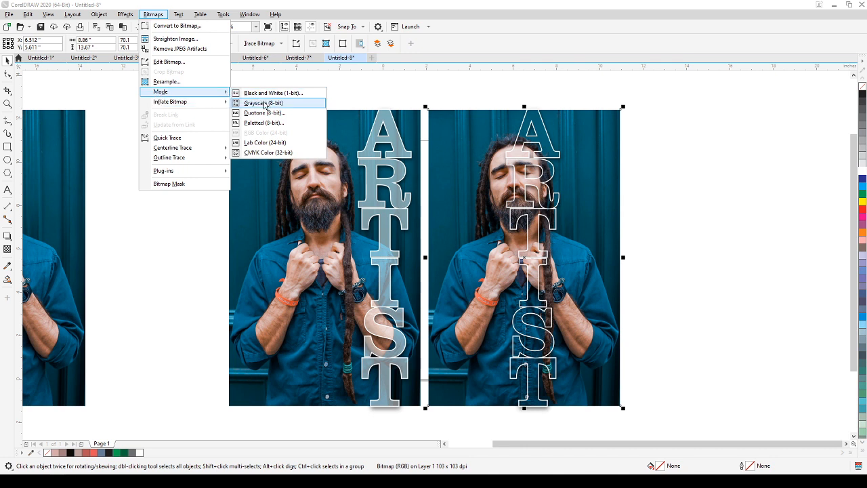
click(264, 103)
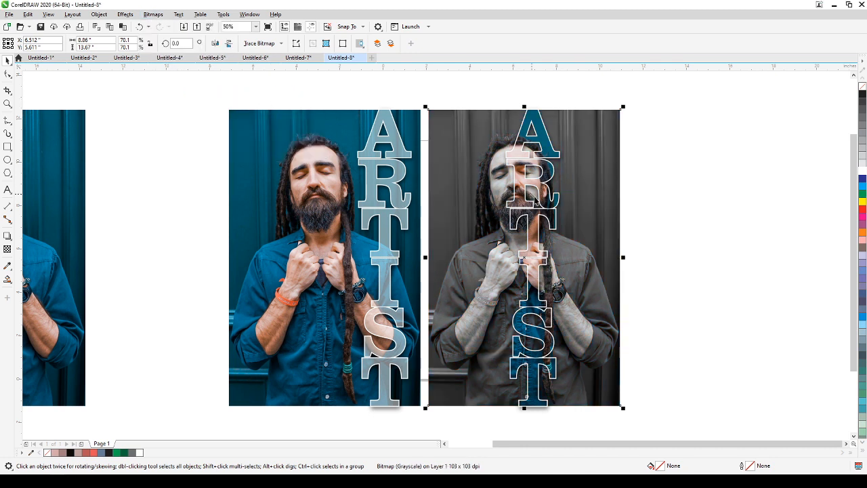
click(661, 294)
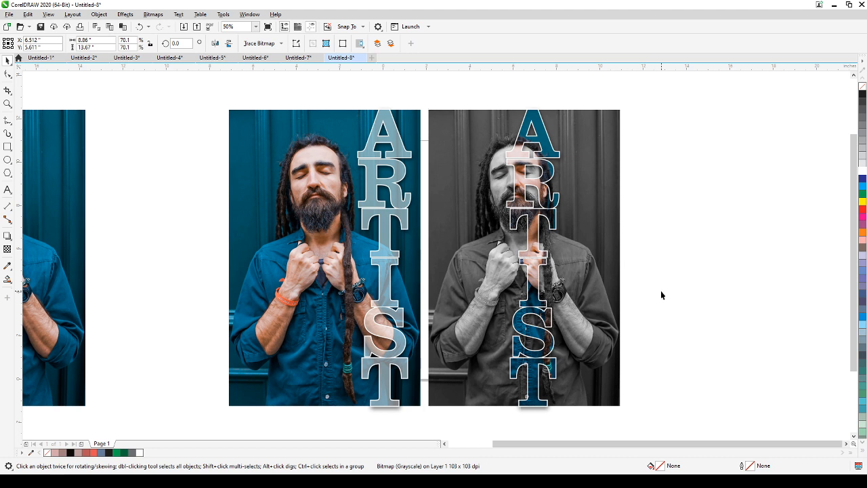
Place a copy of the photo-filled ARTIST text in the empty area to the right of the grayscale portrait and deselect it.
click(8, 105)
drag(424, 105, 638, 420)
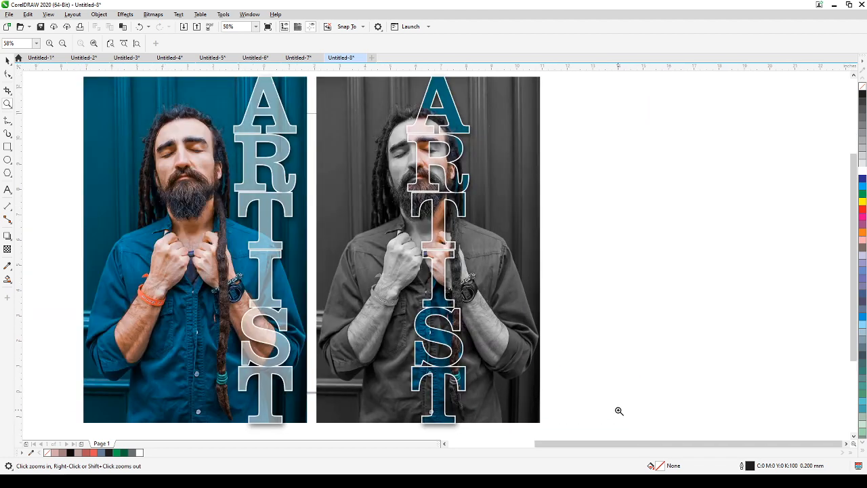
click(8, 60)
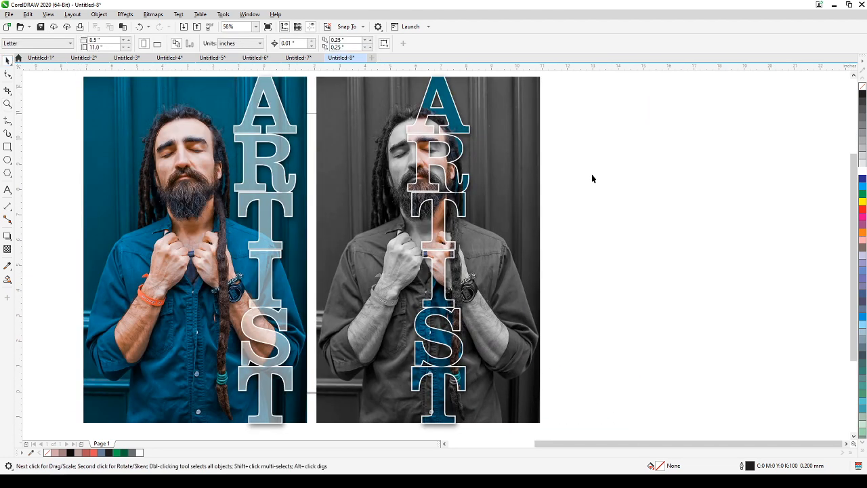
click(445, 161)
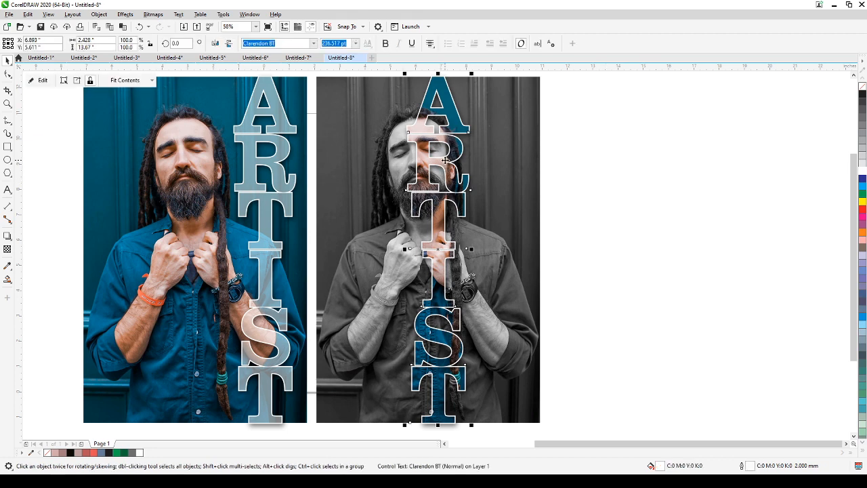
drag(444, 161, 739, 182)
key(h)
drag(790, 224, 642, 218)
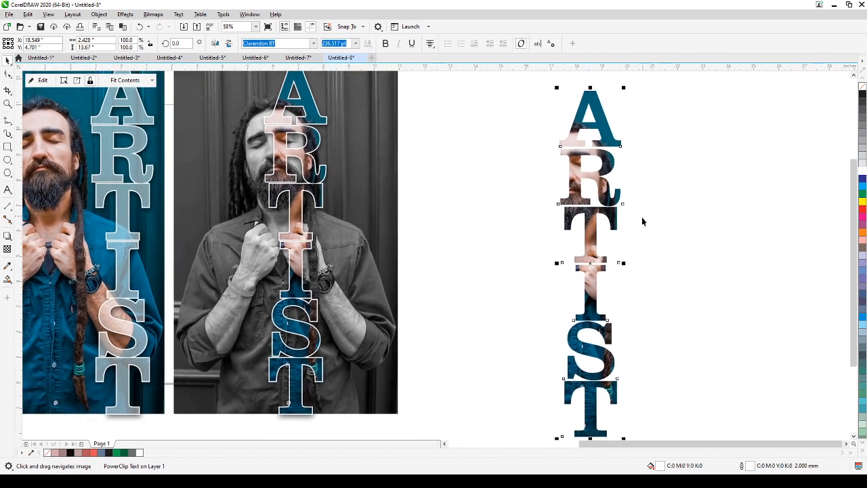
scroll(642, 220, up, 4)
scroll(614, 236, down, 8)
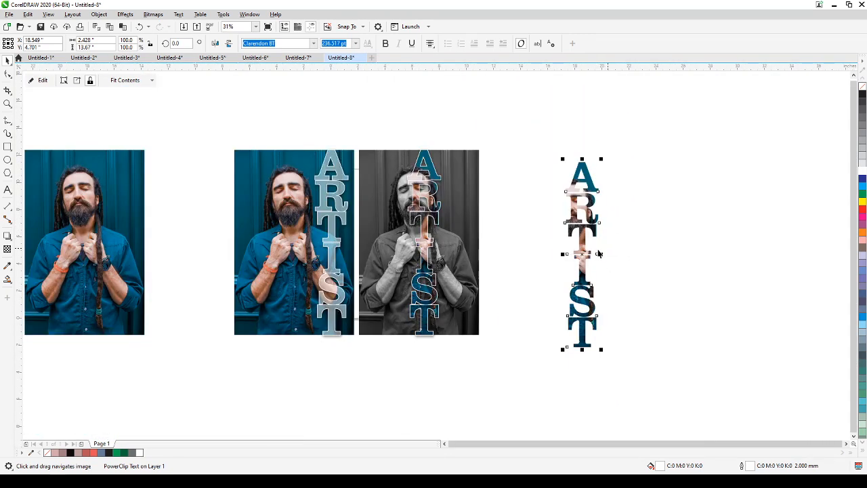
click(744, 283)
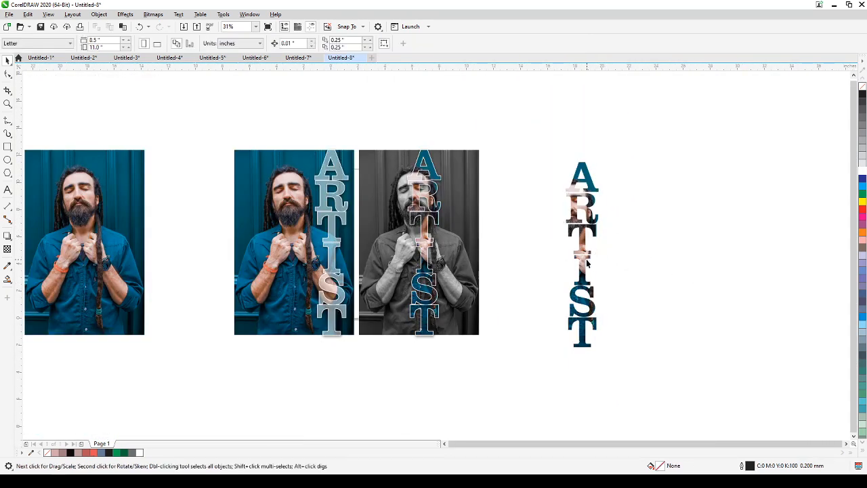
Delete the separate ARTIST text copy from the empty area beside the grayscale portrait.
click(587, 263)
key(Delete)
scroll(328, 236, up, 4)
drag(327, 236, 439, 248)
scroll(445, 245, down, 4)
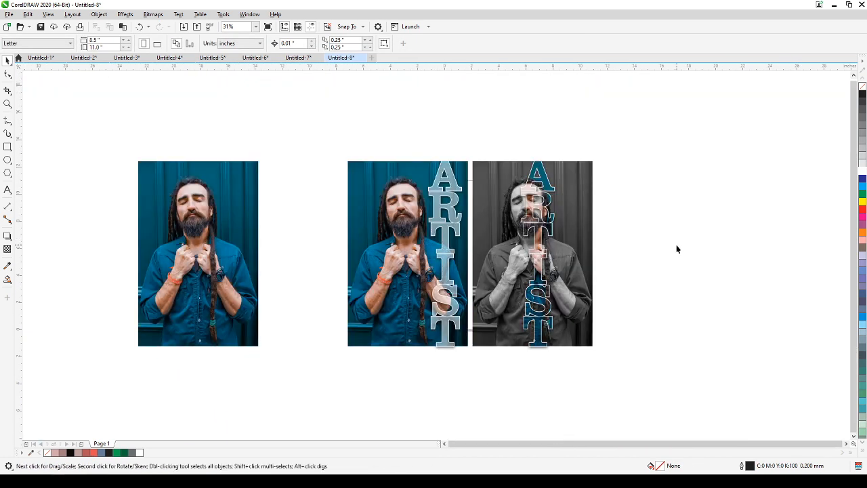
Undo the deletion, the copying of the ARTIST text and the portrait's grayscale conversion, and clear the selection.
key(ctrl+z)
key(ctrl+z)
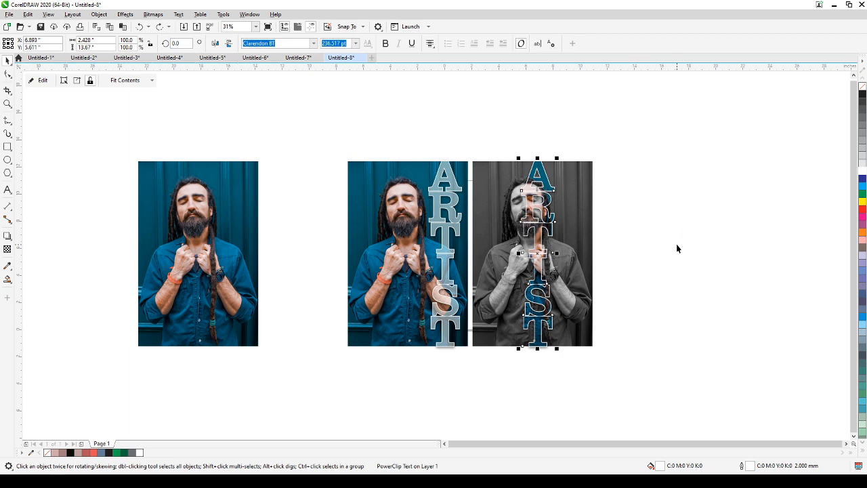
key(ctrl+z)
click(676, 244)
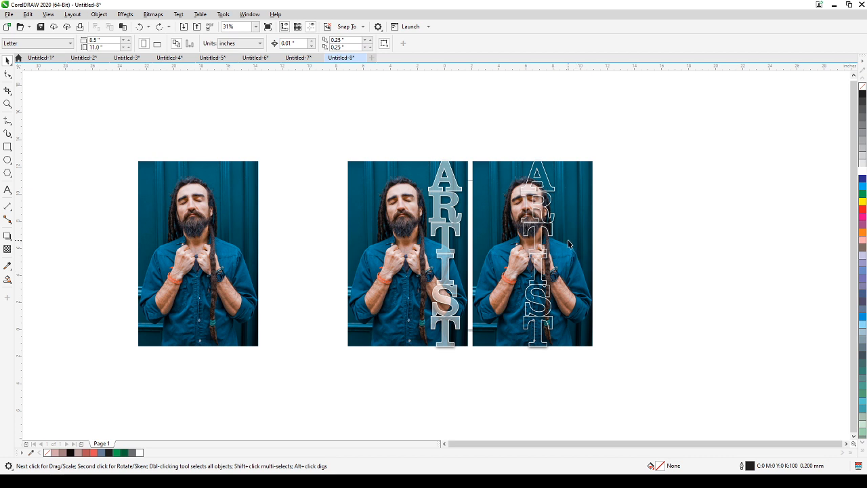
Duplicate the background portrait of the second design in place and convert the copy to Grayscale (8-bit) mode.
click(562, 203)
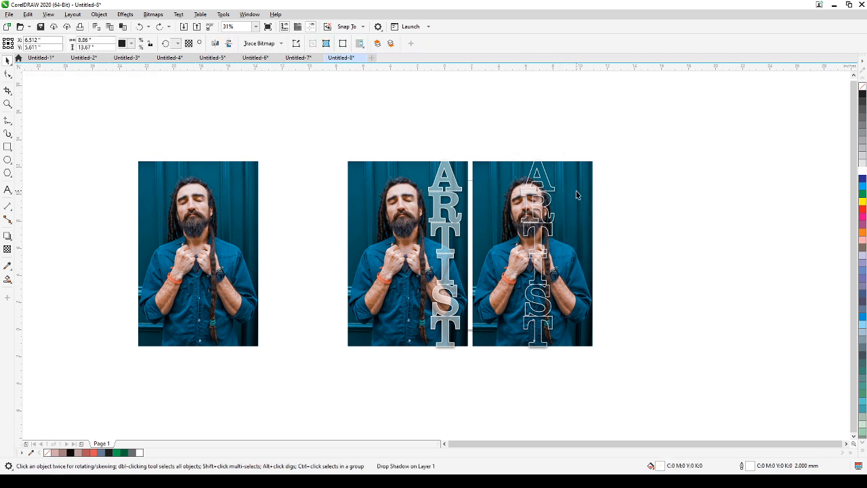
key(KP_Add)
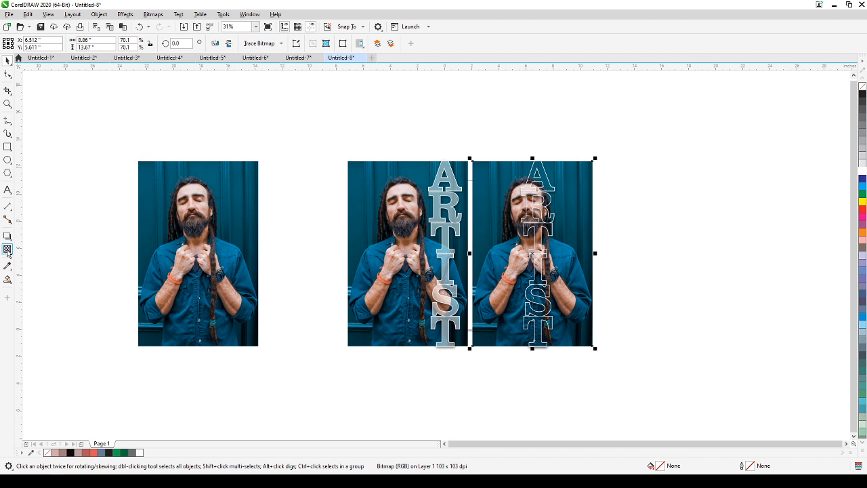
click(151, 16)
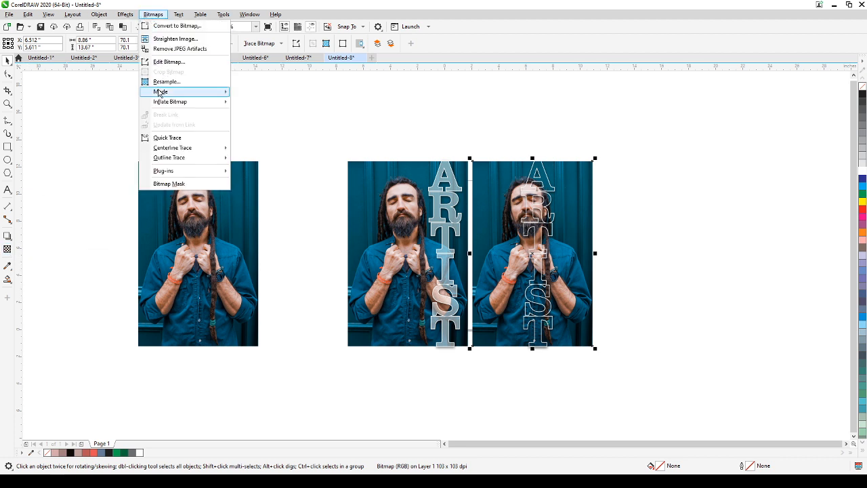
mouse_move(160, 93)
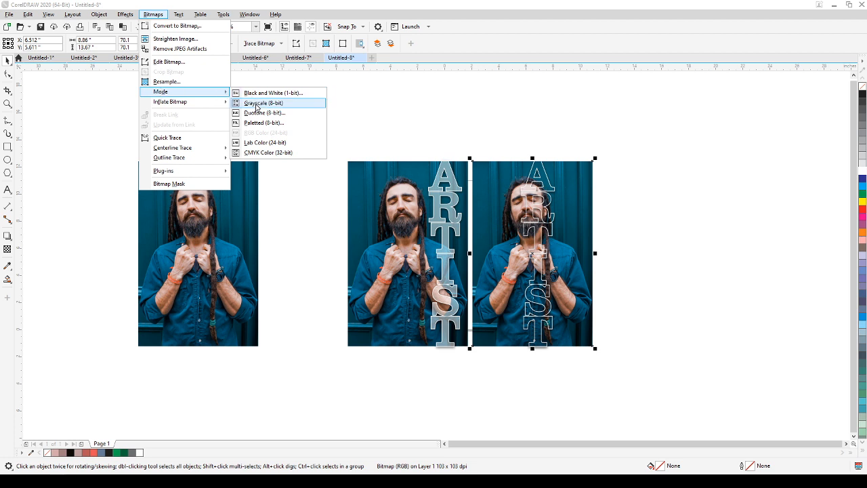
click(256, 103)
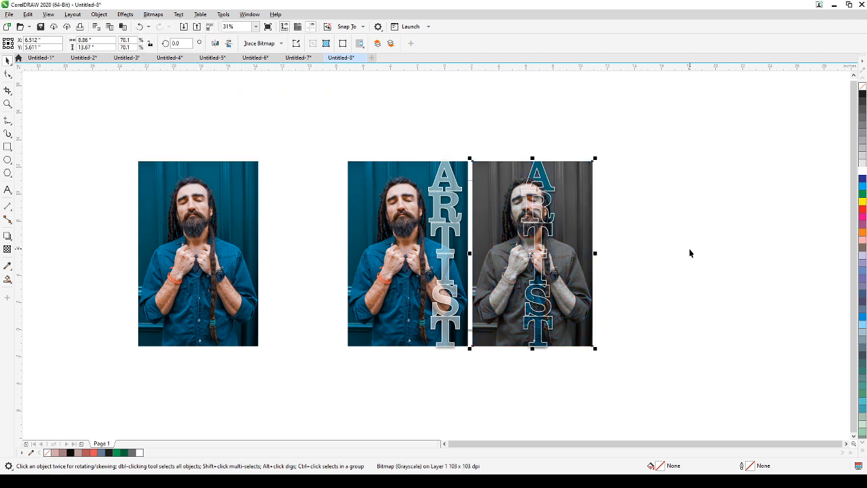
Apply a horizontal 180° linear fountain transparency to the grayscale portrait so it fades into the color photo on its left half, and deselect it.
click(8, 249)
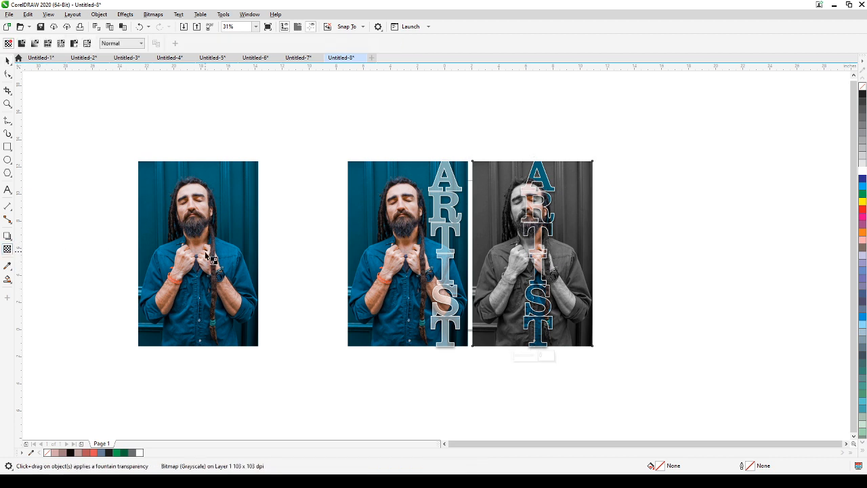
mouse_move(557, 250)
mouse_down()
mouse_move(510, 249)
mouse_move(555, 249)
mouse_up()
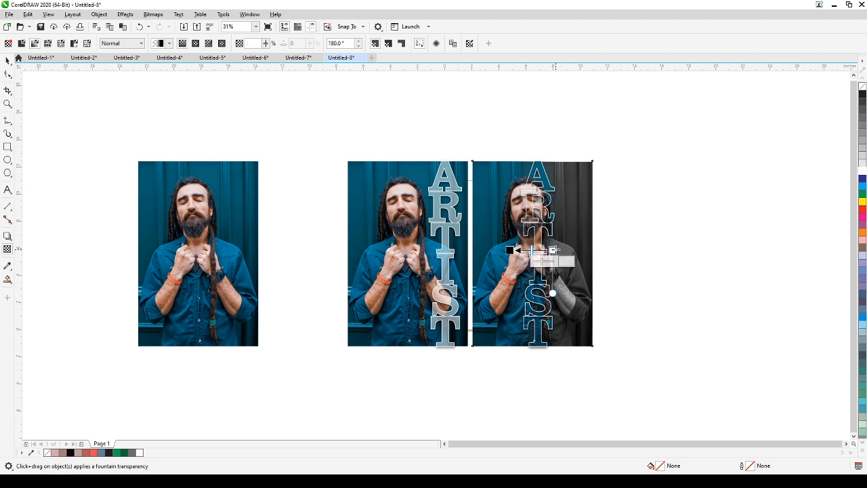
click(555, 249)
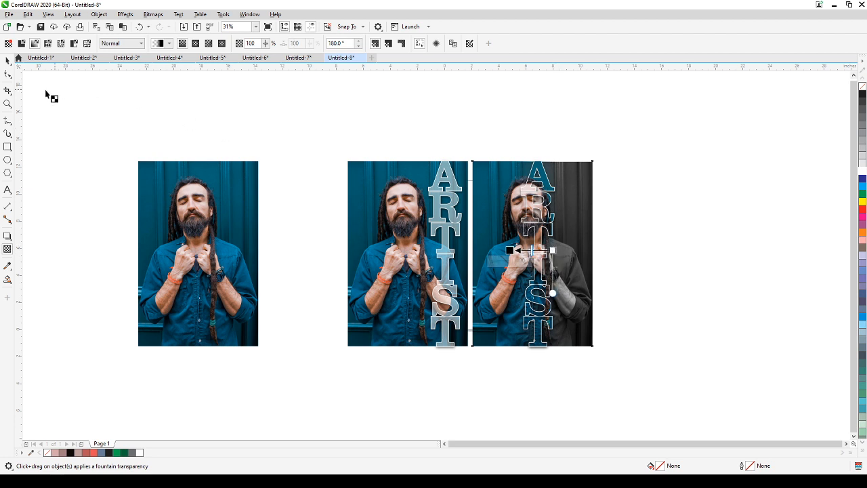
click(4, 61)
click(110, 95)
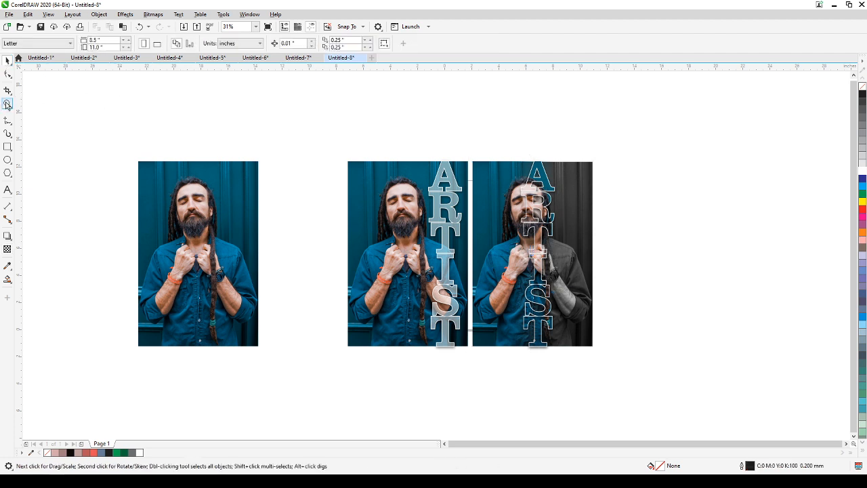
Edit the PowerClip contents of the second ARTIST text, give the photo inside a uniform transparency of 33, and finish editing.
click(6, 103)
drag(459, 156, 632, 371)
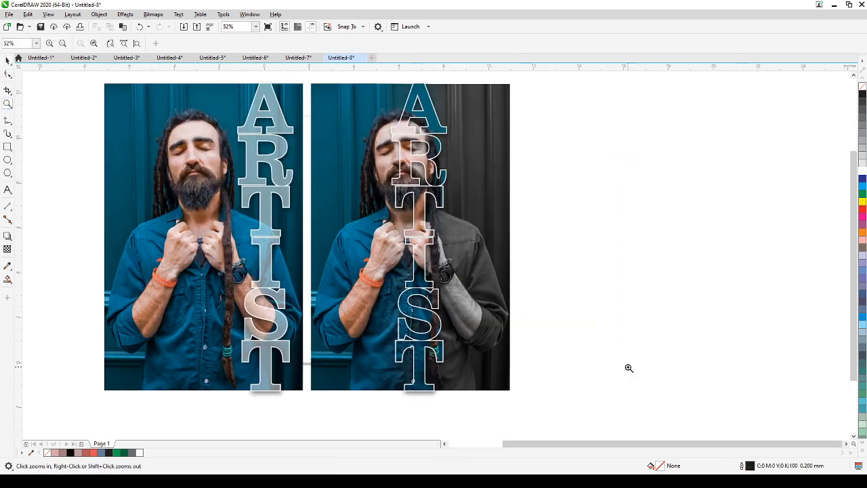
click(7, 62)
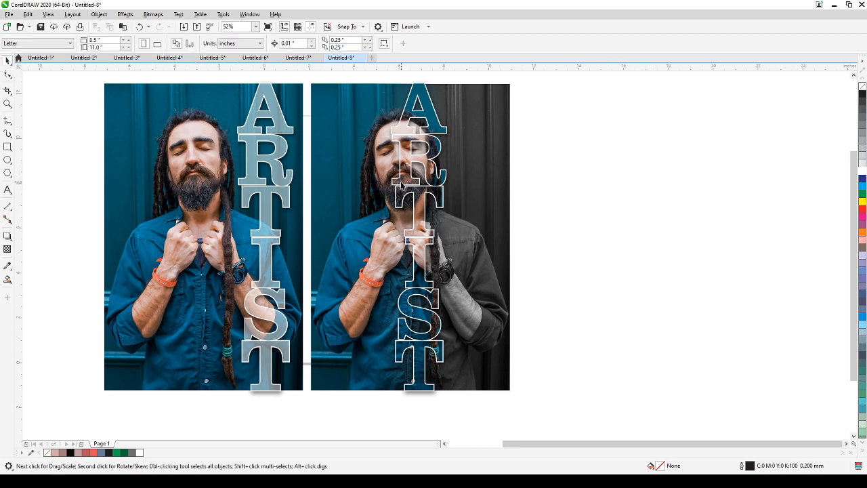
click(404, 168)
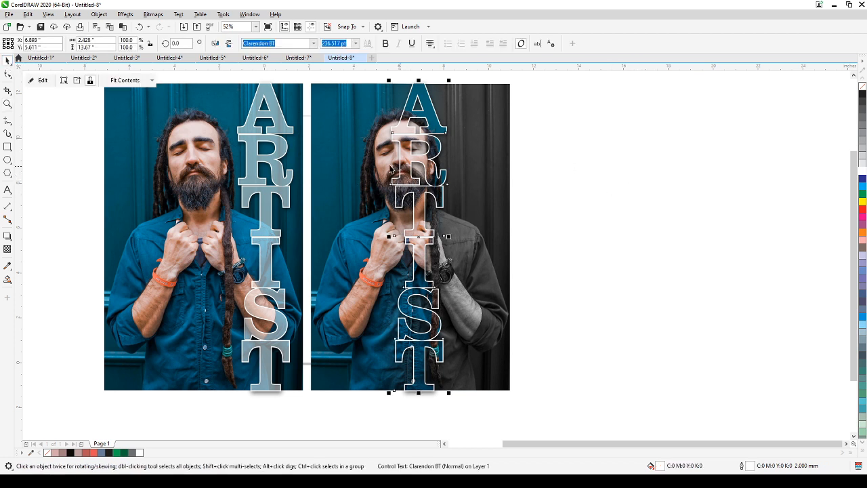
click(38, 80)
click(369, 180)
click(7, 251)
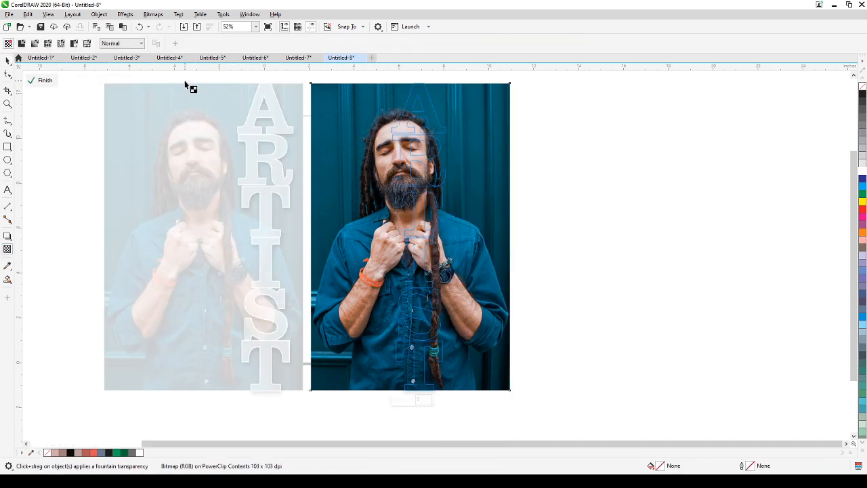
click(21, 44)
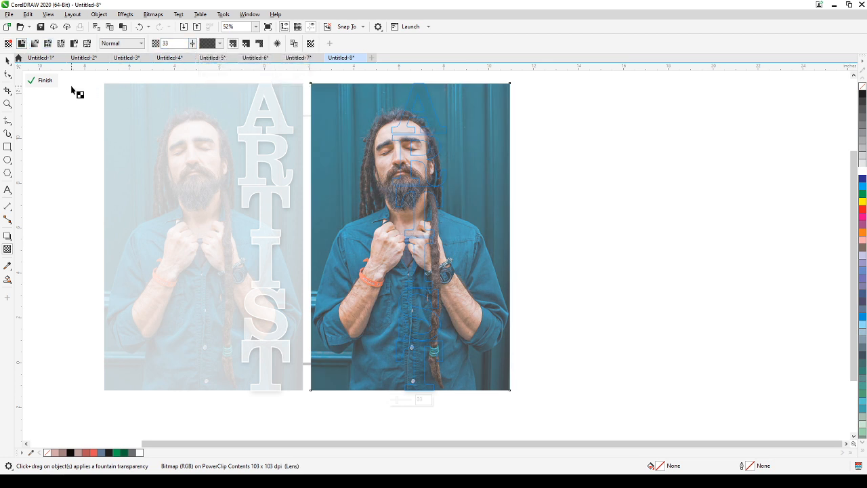
click(42, 80)
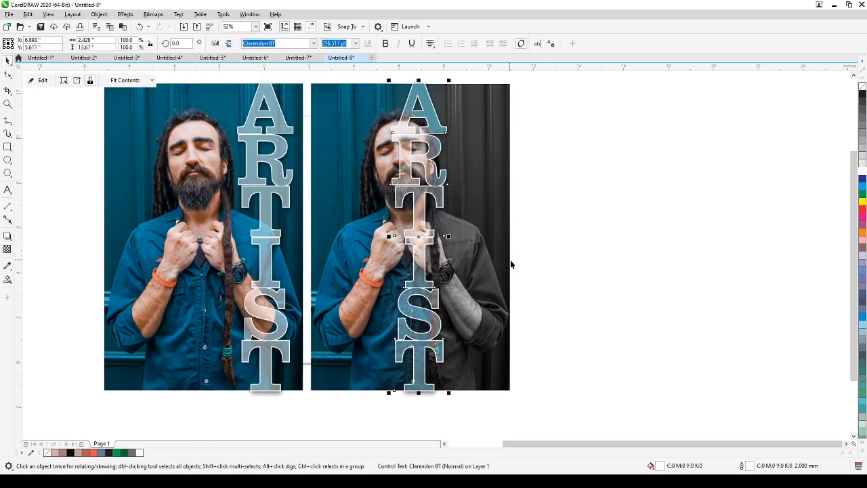
click(543, 267)
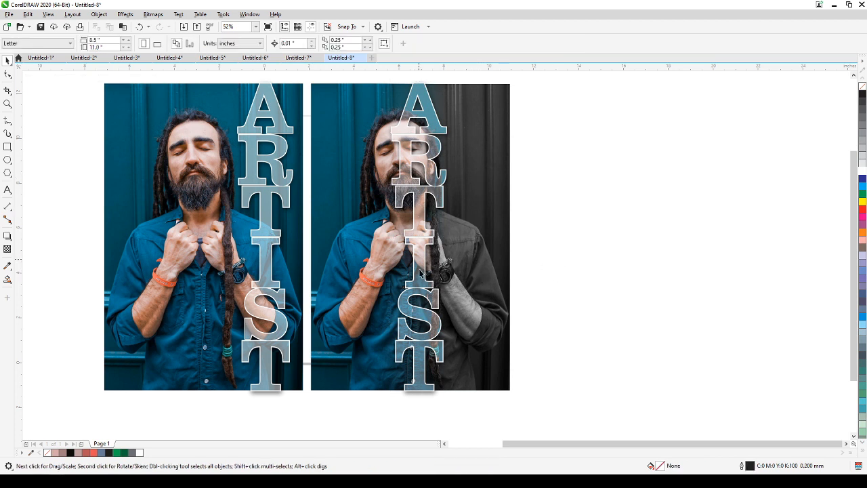
click(384, 162)
click(332, 166)
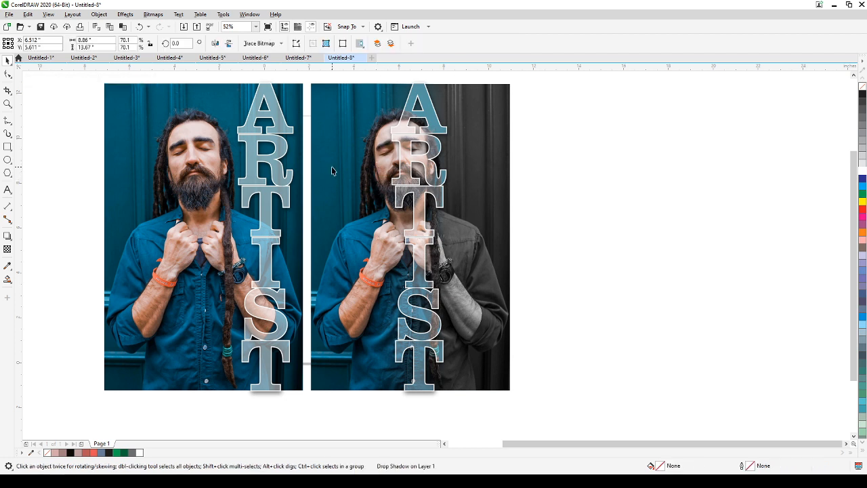
click(666, 290)
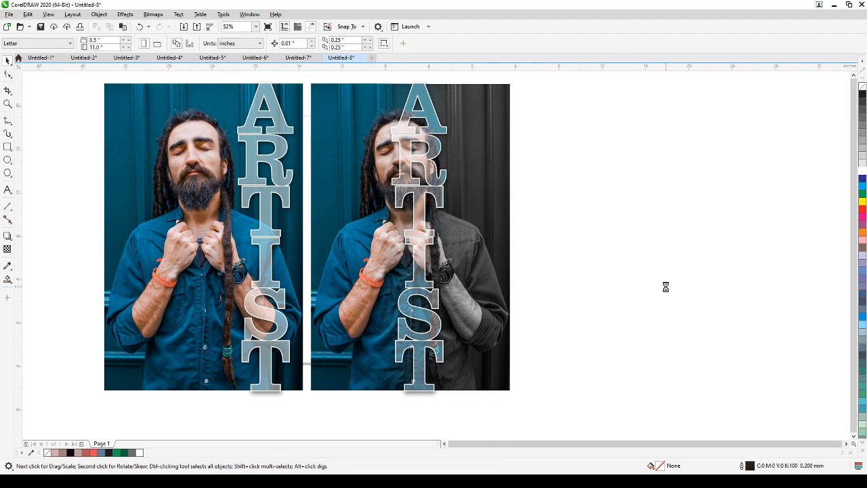
Copy the complete half-color, half-grayscale ARTIST design into the empty space on its right and deselect the copy.
scroll(665, 290, down, 2)
scroll(665, 291, up, 2)
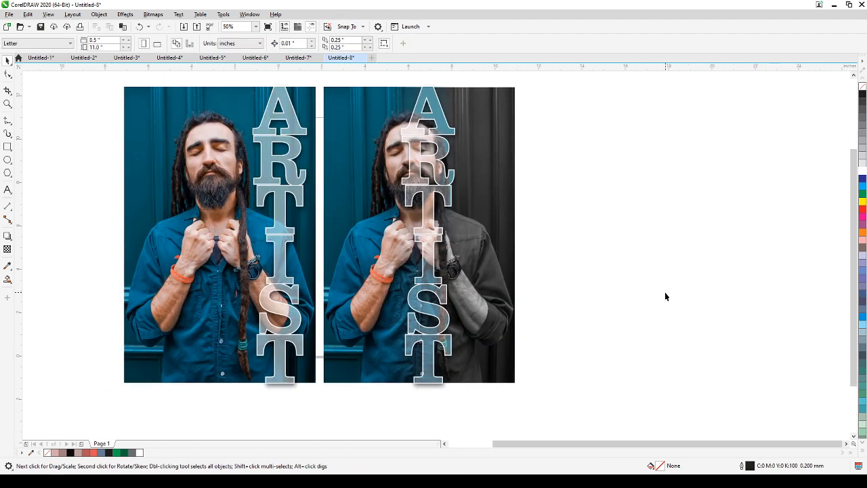
drag(664, 296, 578, 323)
drag(439, 229, 436, 214)
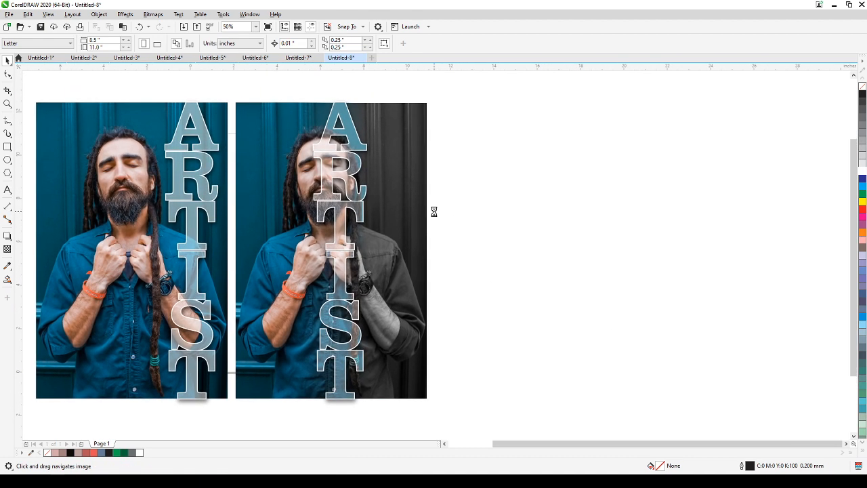
drag(232, 88, 476, 429)
drag(373, 316, 580, 317)
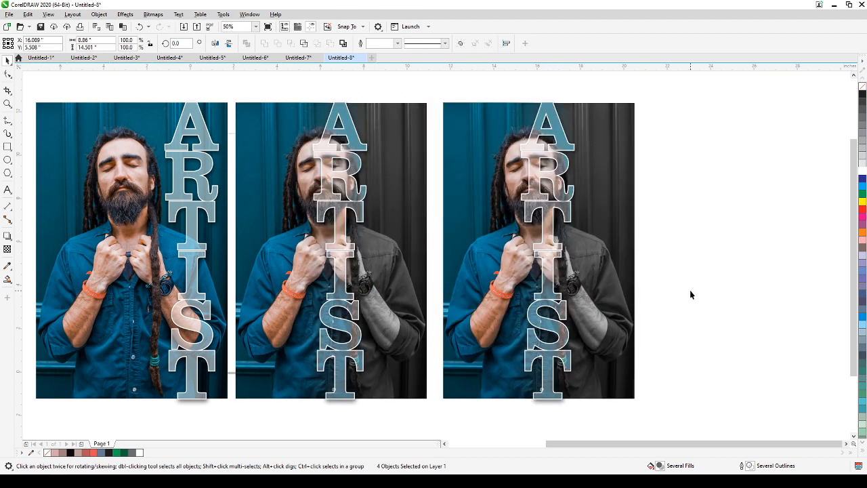
click(691, 295)
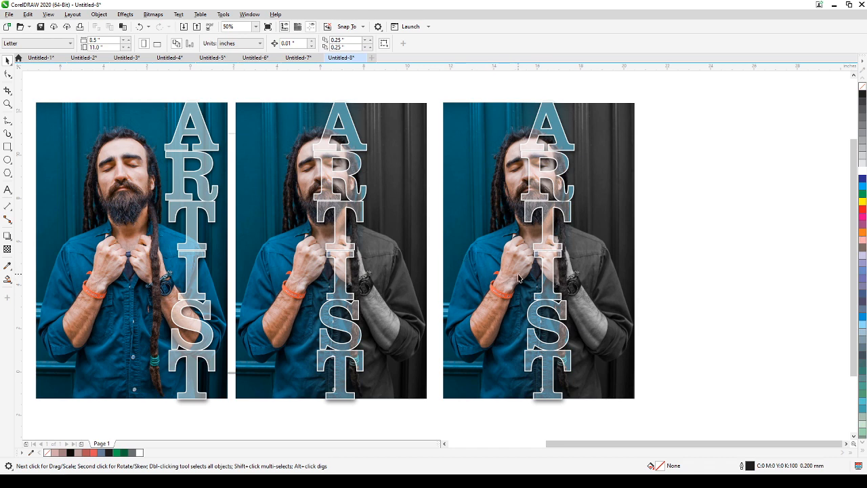
click(571, 147)
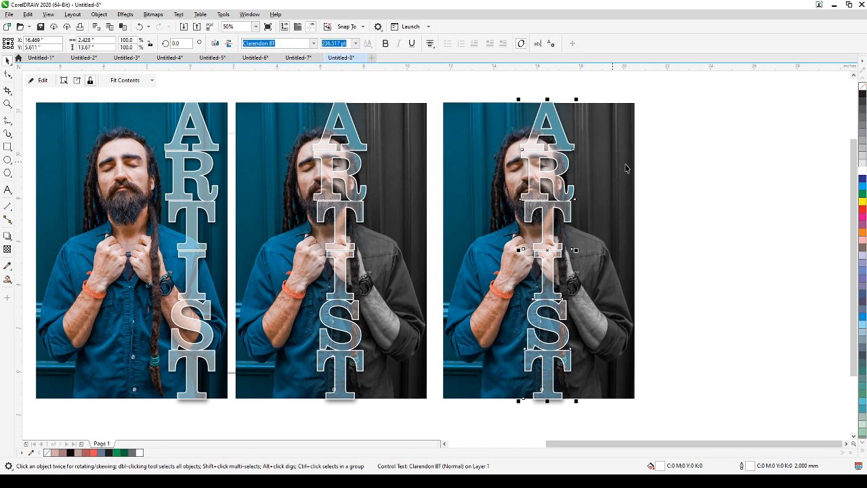
click(720, 179)
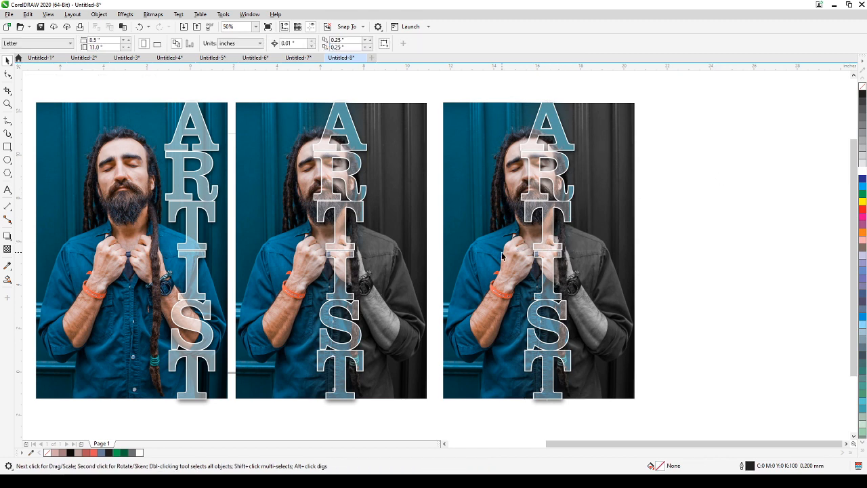
click(466, 294)
click(753, 283)
key(ctrl+z)
click(748, 295)
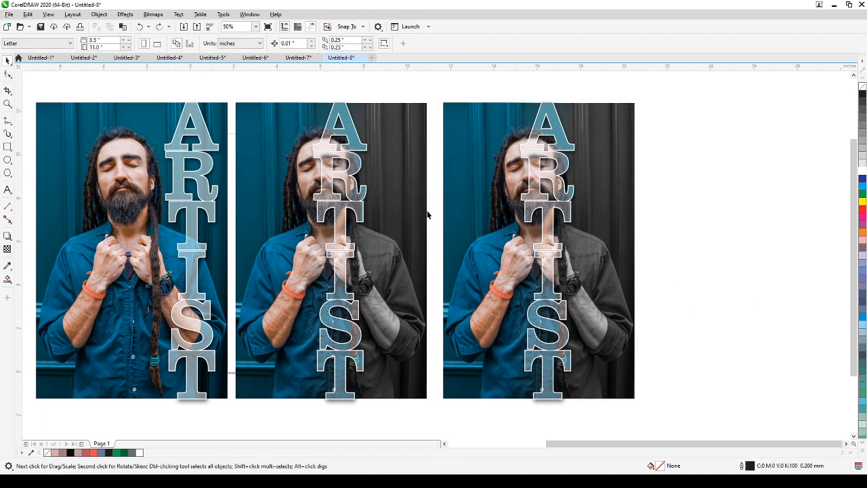
Start a Bézier outline of the man in the third design at the photo's bottom edge and trace up his shirt to below the elbow.
click(8, 121)
click(34, 140)
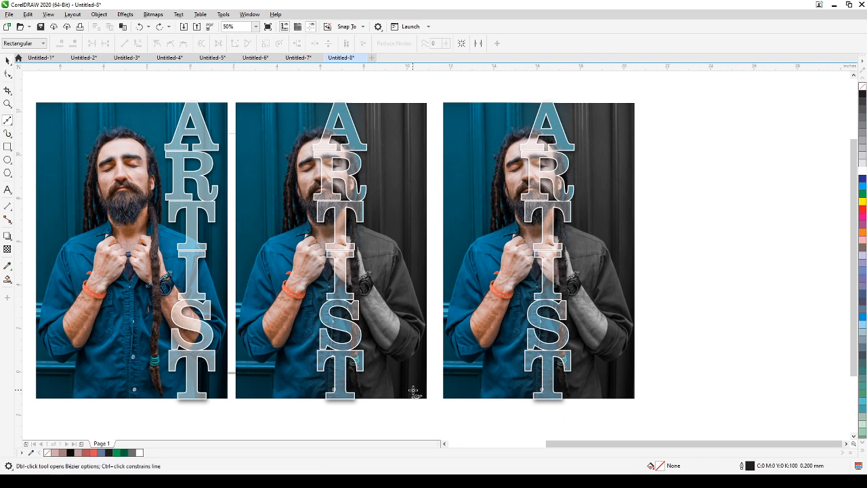
scroll(481, 404, up, 2)
scroll(644, 393, up, 1)
scroll(641, 399, down, 1)
drag(641, 399, 449, 416)
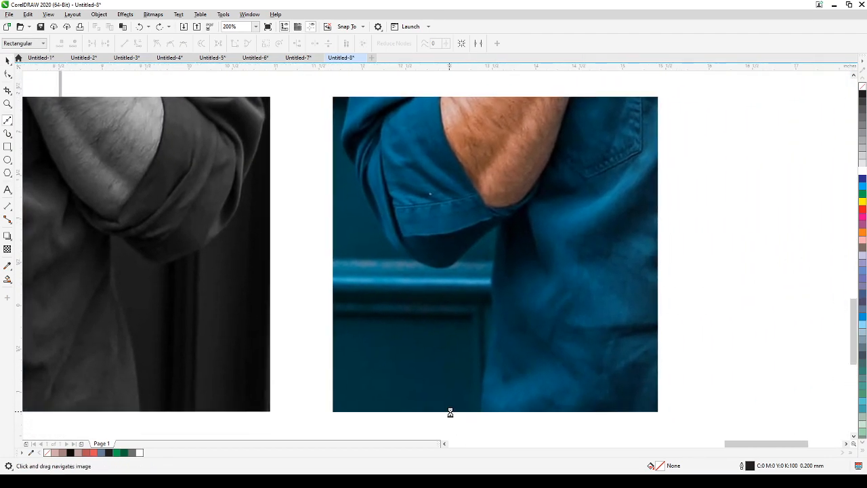
click(479, 419)
click(483, 380)
click(494, 346)
click(495, 302)
click(492, 282)
click(497, 255)
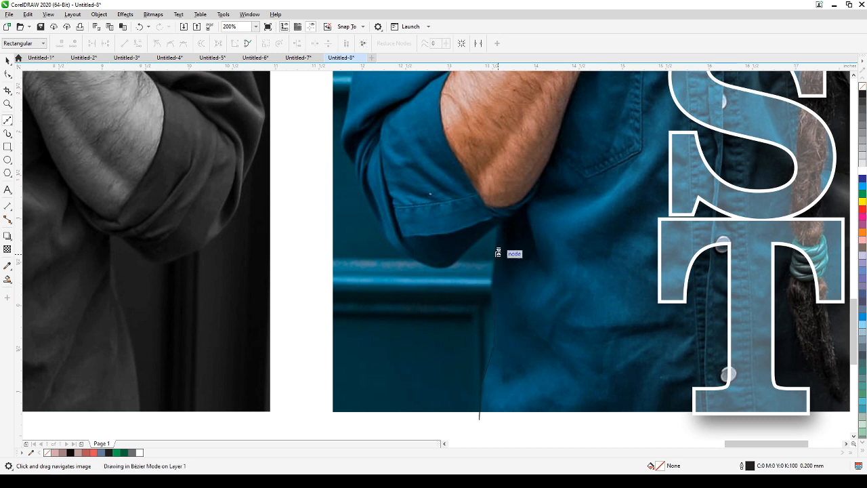
click(499, 223)
Continue the Bézier outline around the underside and outer edge of the rolled-up sleeve.
click(472, 244)
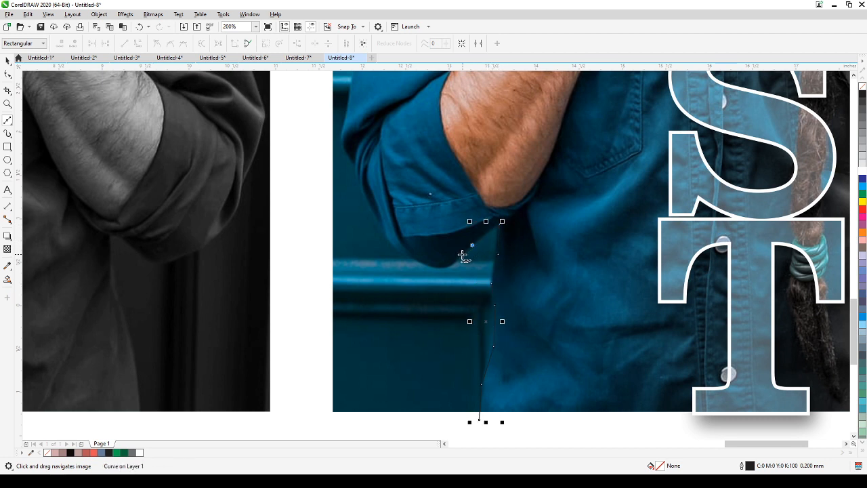
click(455, 262)
click(431, 266)
click(406, 256)
click(390, 239)
click(373, 216)
click(363, 189)
click(355, 164)
click(342, 144)
click(343, 130)
Trace the outline up the outer edge of the upper sleeve to the start of the shoulder.
drag(436, 129, 472, 325)
click(390, 275)
click(396, 227)
click(409, 185)
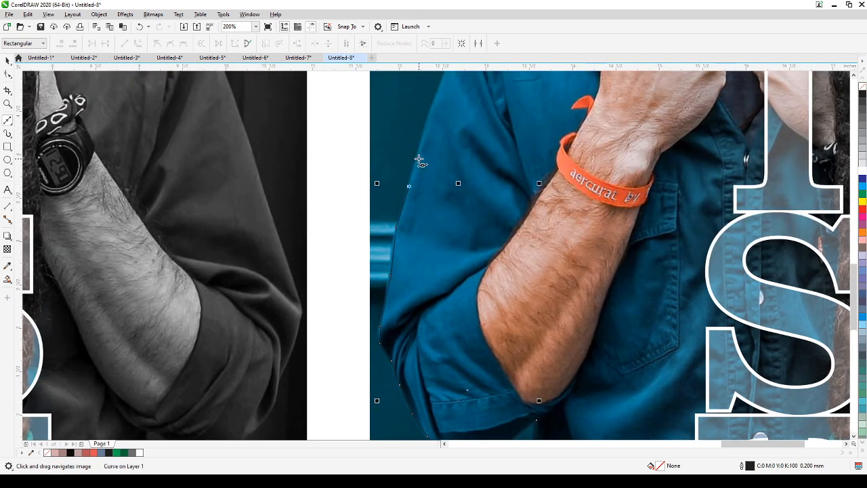
drag(402, 145, 360, 261)
click(382, 237)
click(404, 186)
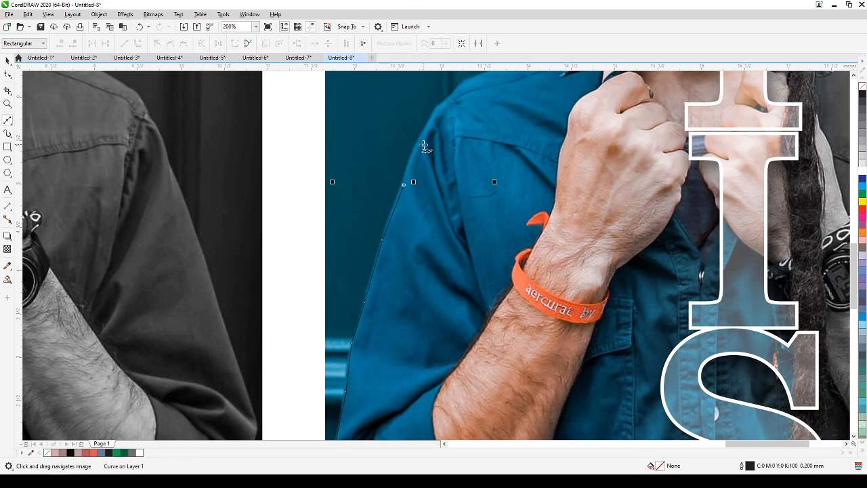
click(425, 135)
click(437, 109)
Carry the outline along the shoulder to where the dreadlocks meet the shirt.
drag(458, 116, 396, 285)
click(395, 257)
click(416, 245)
double_click(416, 245)
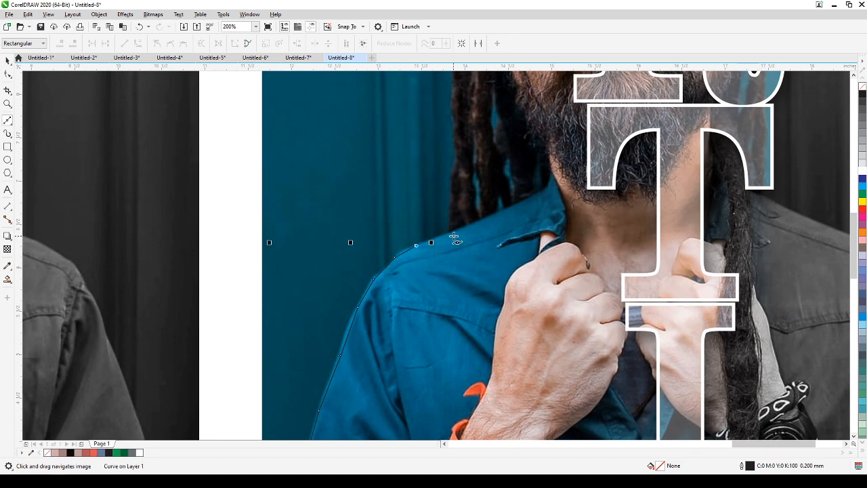
click(450, 235)
drag(480, 203, 453, 318)
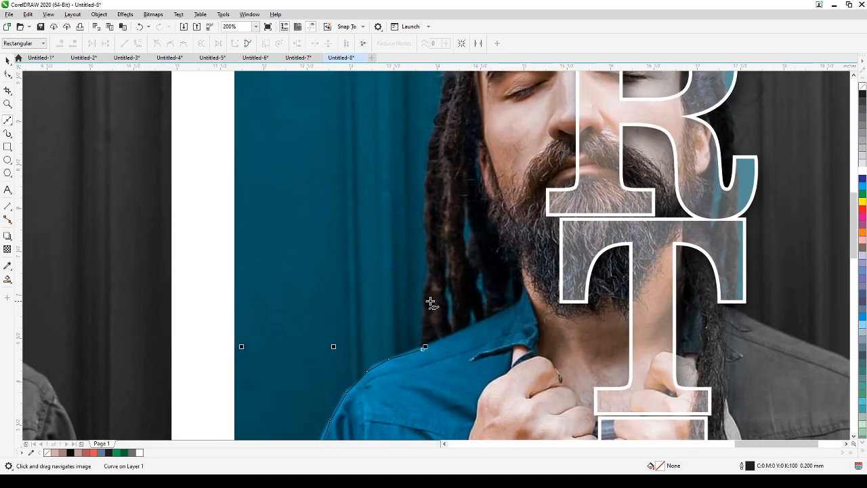
Trace the outline up the outer edge of the dreadlocks to the side of the head.
click(424, 309)
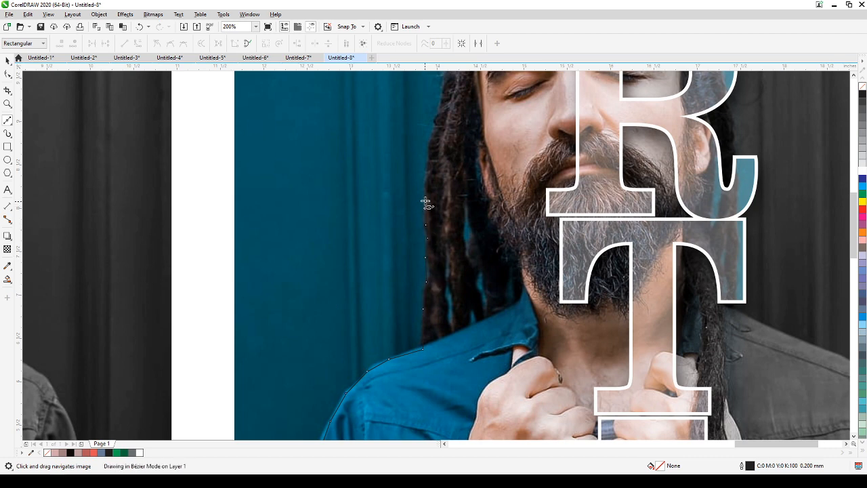
click(428, 178)
click(429, 145)
click(434, 121)
drag(486, 151, 448, 359)
click(403, 297)
click(409, 262)
click(409, 240)
Trace the outline over the top of the hair as far as the letter A.
click(424, 220)
click(427, 197)
click(440, 174)
click(467, 141)
click(489, 135)
click(521, 137)
click(549, 137)
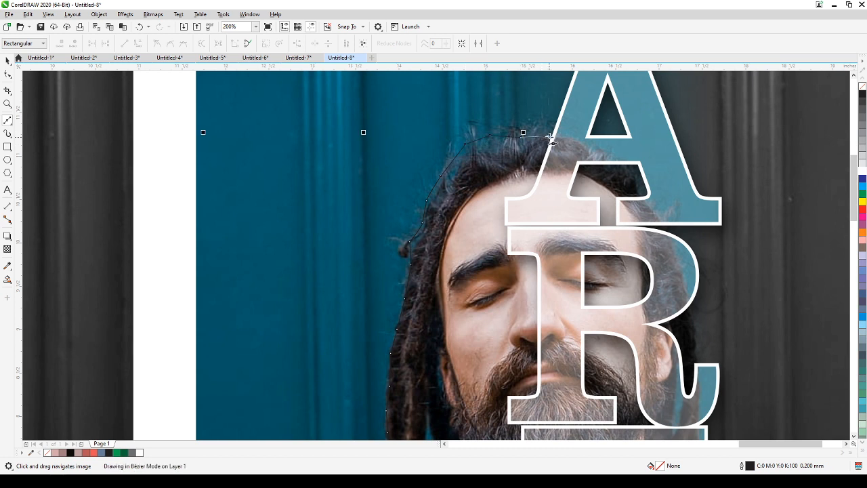
click(558, 137)
Extend the outline above the photo's top edge, then bring it down through the face and chest behind the lettering.
drag(591, 132, 565, 297)
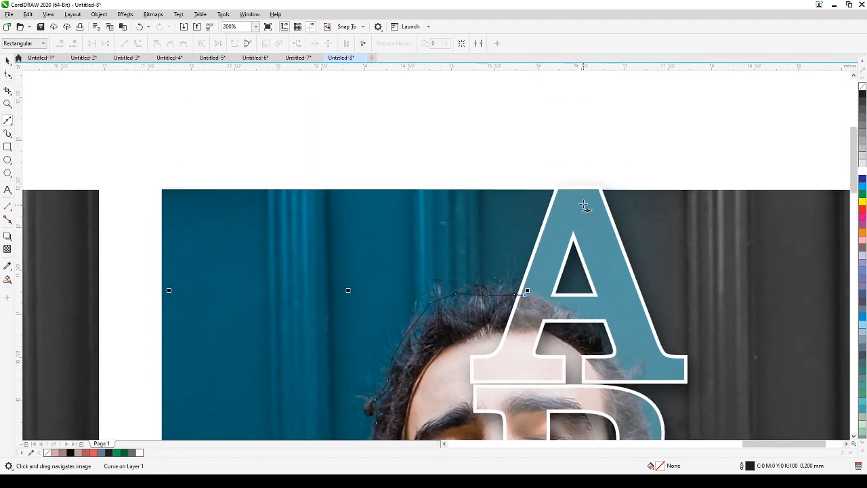
click(577, 173)
drag(381, 302, 356, 236)
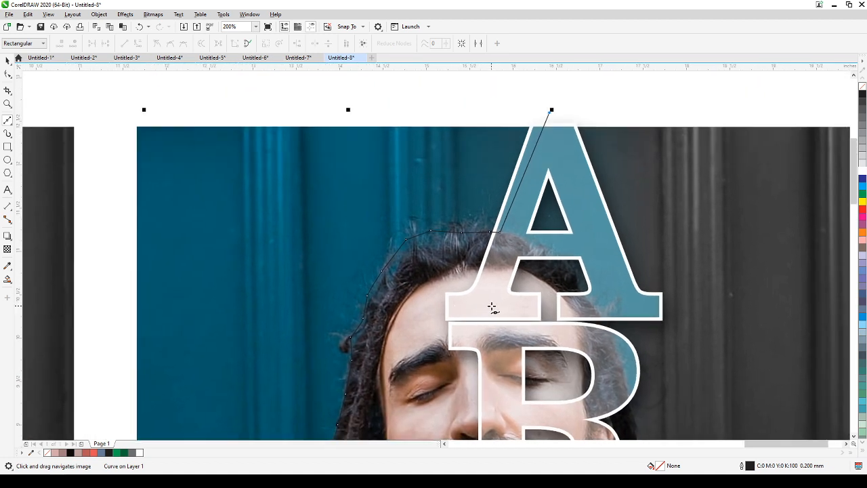
click(492, 309)
scroll(492, 309, down, 4)
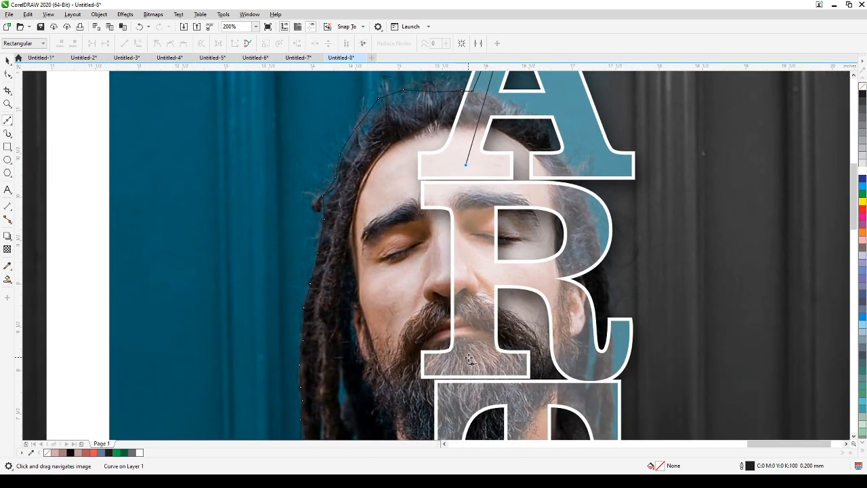
click(468, 358)
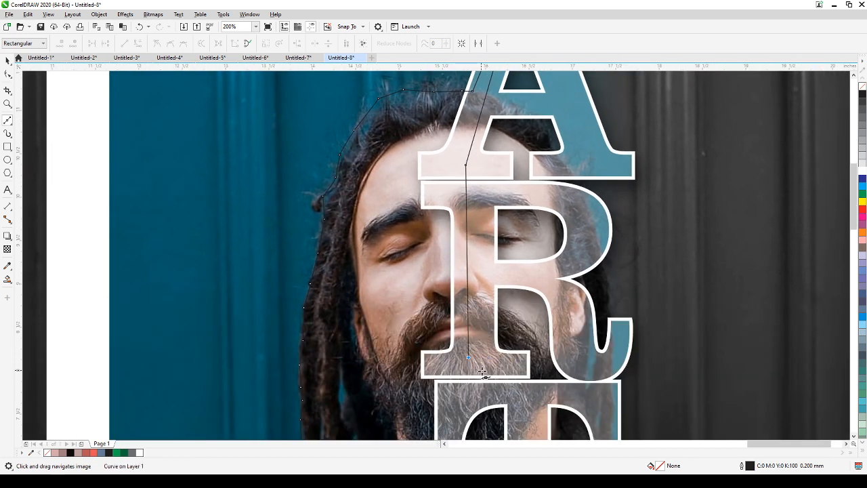
click(518, 393)
scroll(517, 394, down, 6)
click(469, 382)
scroll(474, 407, down, 6)
Lead the outline along the curve inside the letter S.
click(465, 266)
click(450, 302)
click(417, 314)
click(405, 353)
click(424, 377)
click(467, 386)
click(518, 404)
drag(523, 413, 486, 146)
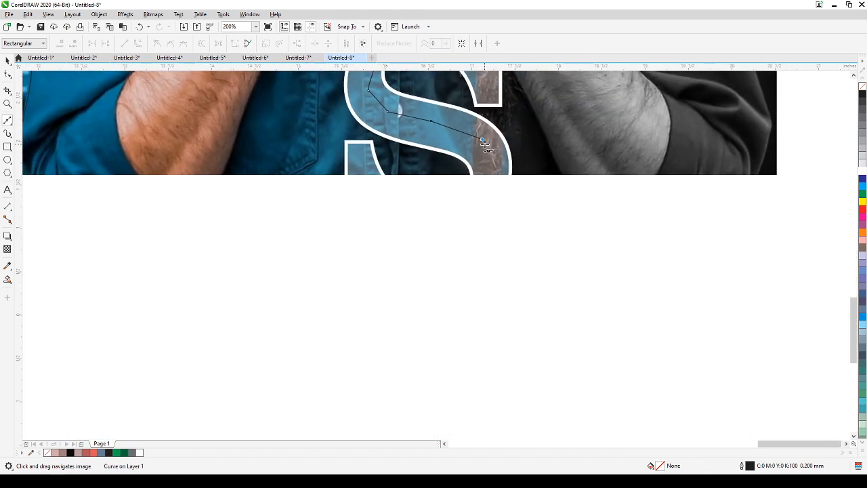
Run the outline down past the photo's bottom edge and close it at its starting point.
click(426, 257)
click(421, 344)
drag(431, 379, 439, 350)
scroll(439, 349, down, 2)
click(460, 295)
click(332, 277)
drag(341, 111, 362, 323)
scroll(367, 239, down, 1)
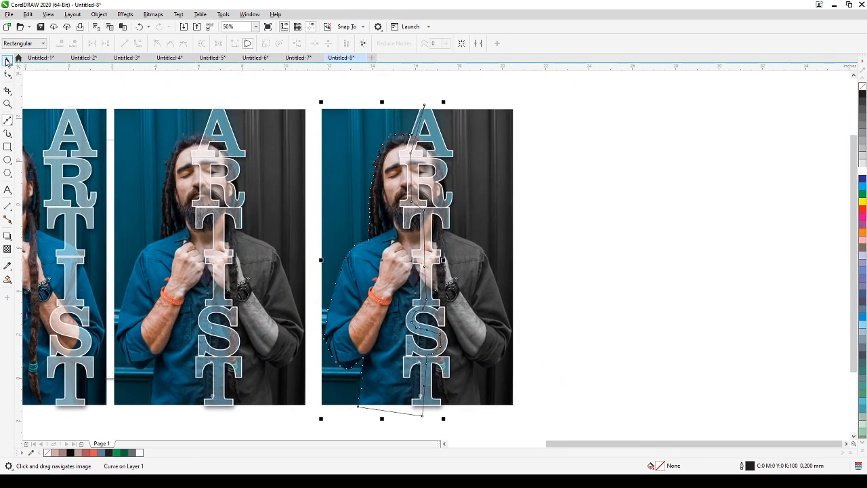
Delete the outline node that sticks out above the letter A with the Shape tool.
click(7, 60)
click(521, 105)
scroll(403, 130, up, 2)
drag(459, 108, 399, 235)
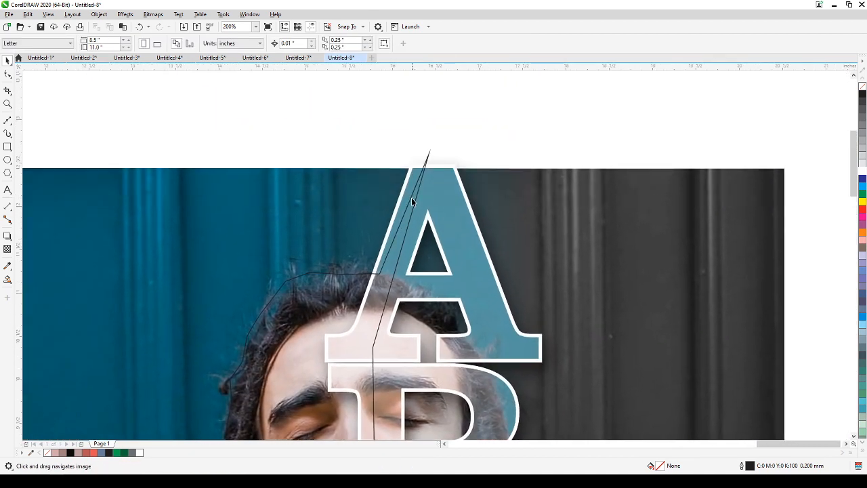
click(412, 199)
click(8, 74)
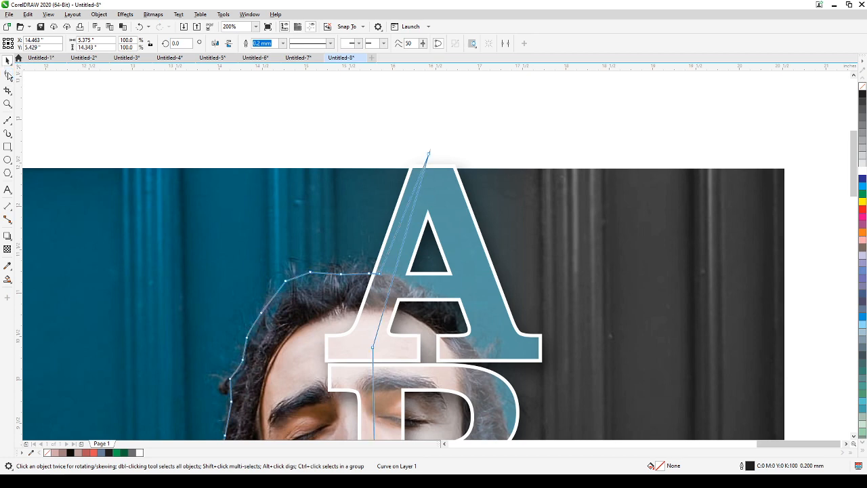
double_click(429, 154)
scroll(434, 184, down, 1)
scroll(447, 234, down, 1)
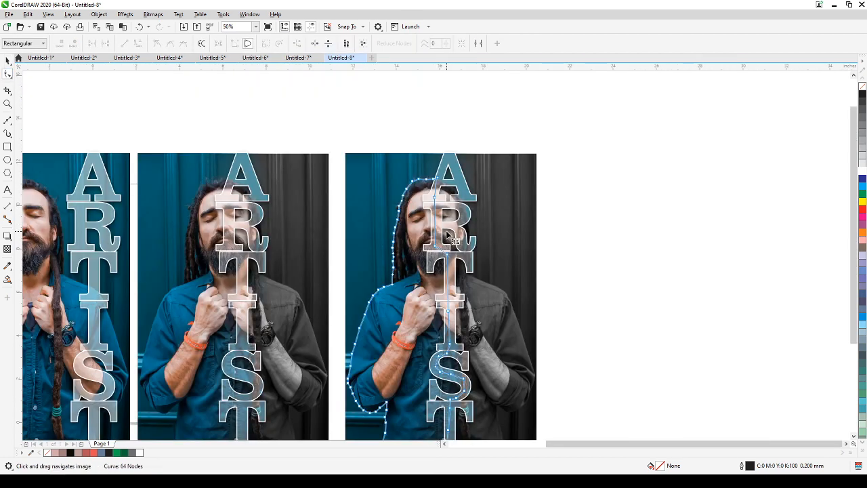
scroll(453, 241, up, 1)
scroll(448, 237, down, 1)
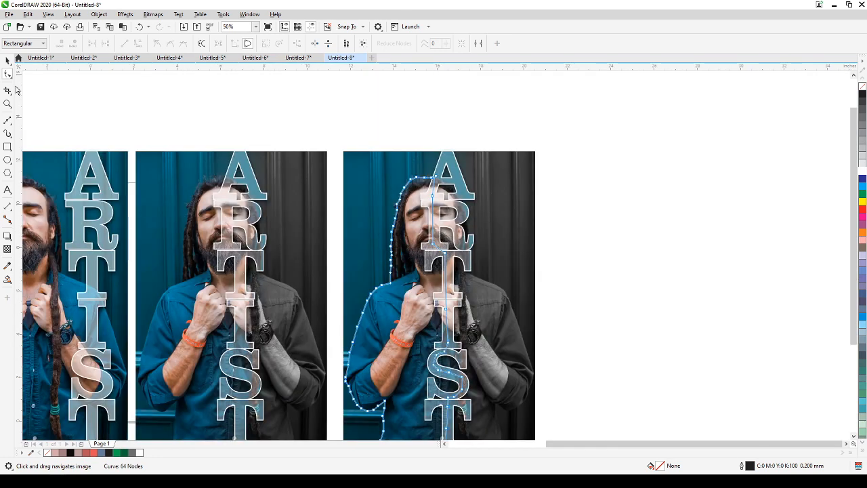
click(7, 59)
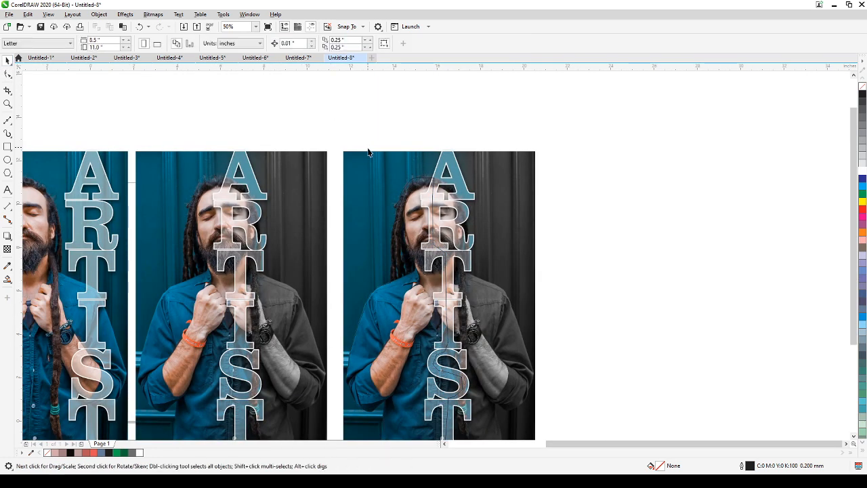
Try to PowerClip the grayscale portrait of the third design into the traced outline.
click(370, 165)
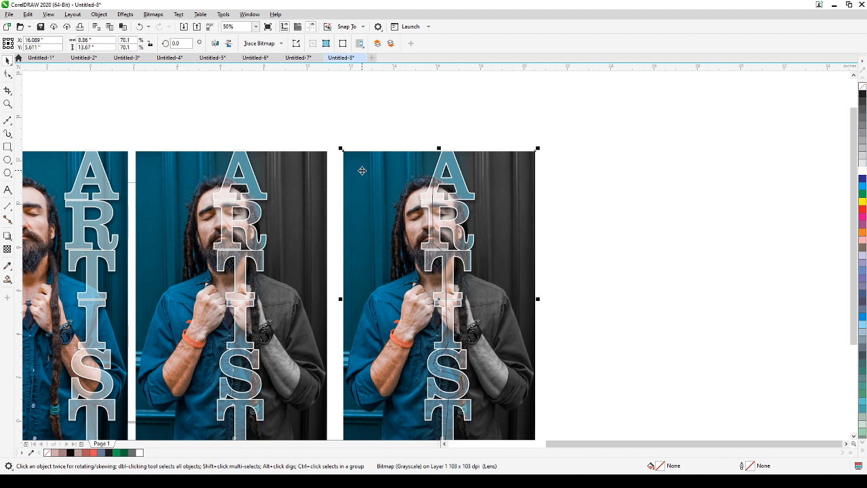
click(100, 15)
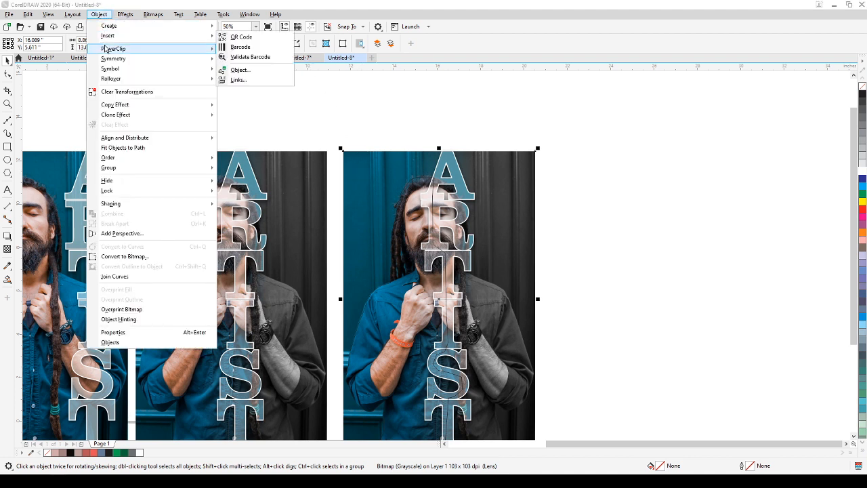
mouse_move(114, 48)
click(231, 52)
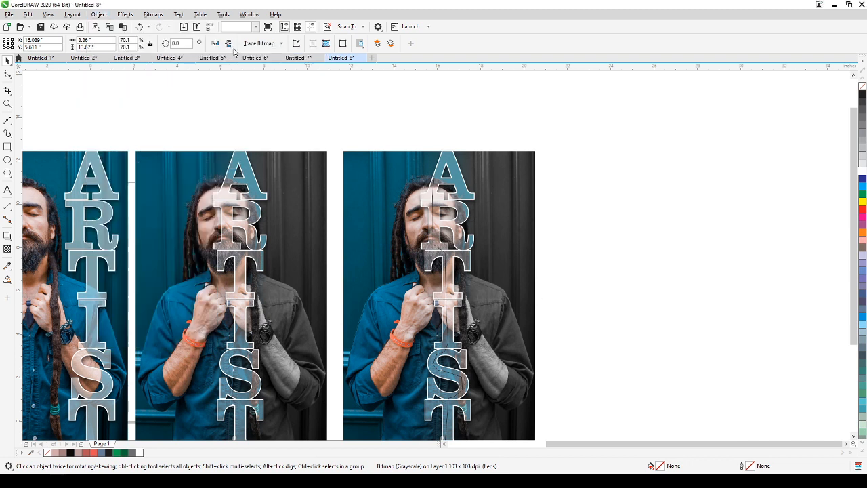
click(412, 181)
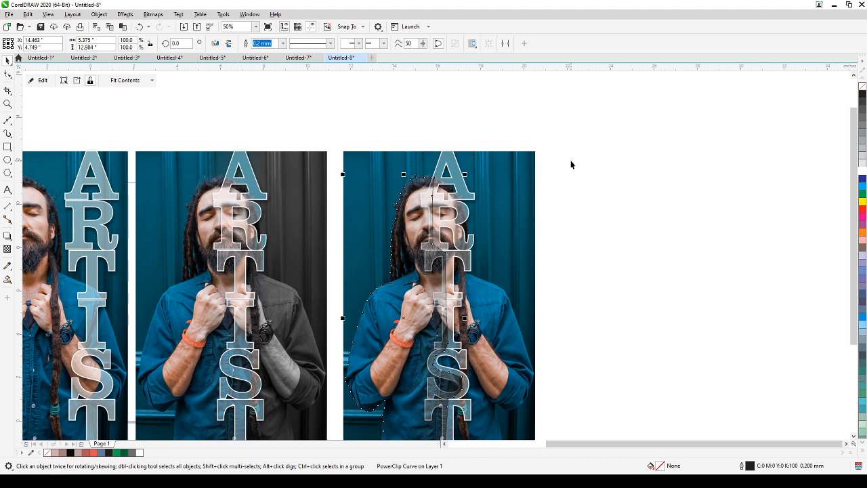
click(581, 135)
PowerClip the color portrait of the third design into the traced outline and remove the curve's outline color.
click(356, 167)
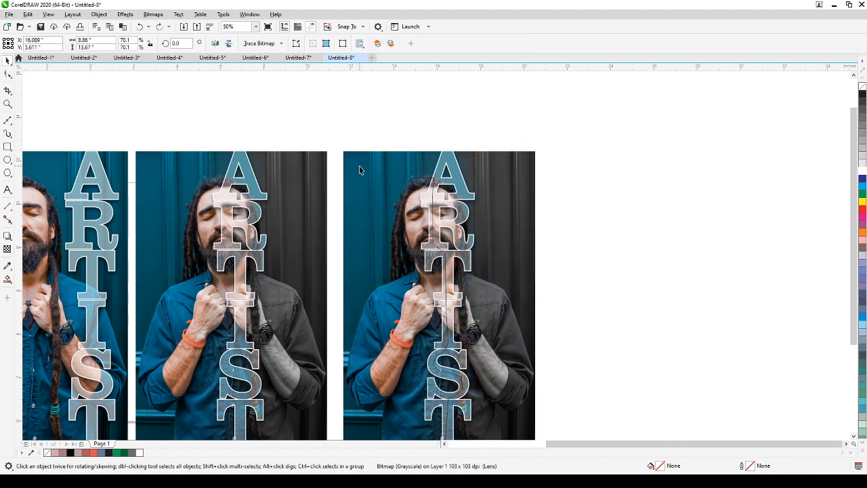
click(99, 15)
mouse_move(141, 49)
click(264, 51)
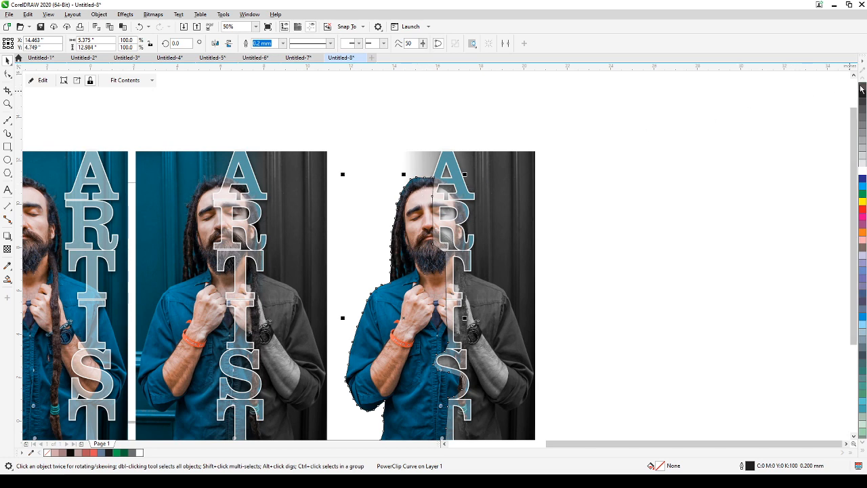
right_click(863, 86)
Select the whole third design, move it farther right into empty space, and deselect it.
scroll(671, 222, down, 2)
drag(554, 152, 368, 358)
drag(441, 300, 549, 301)
scroll(640, 279, up, 2)
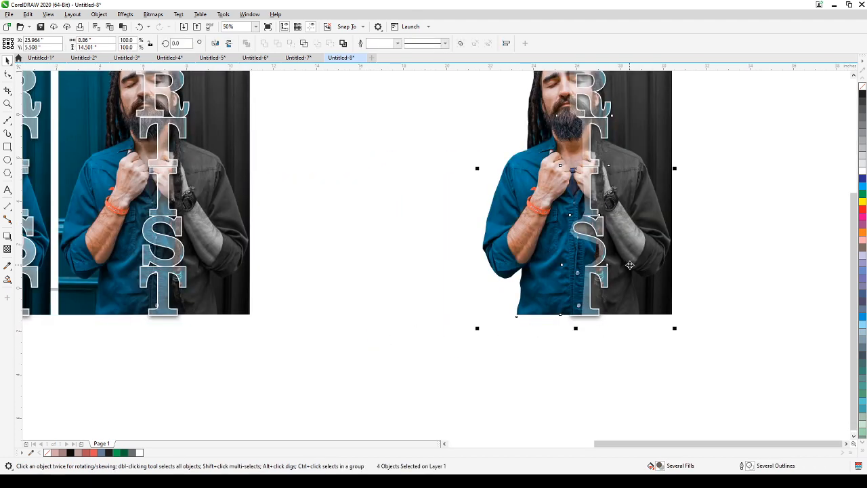
click(640, 279)
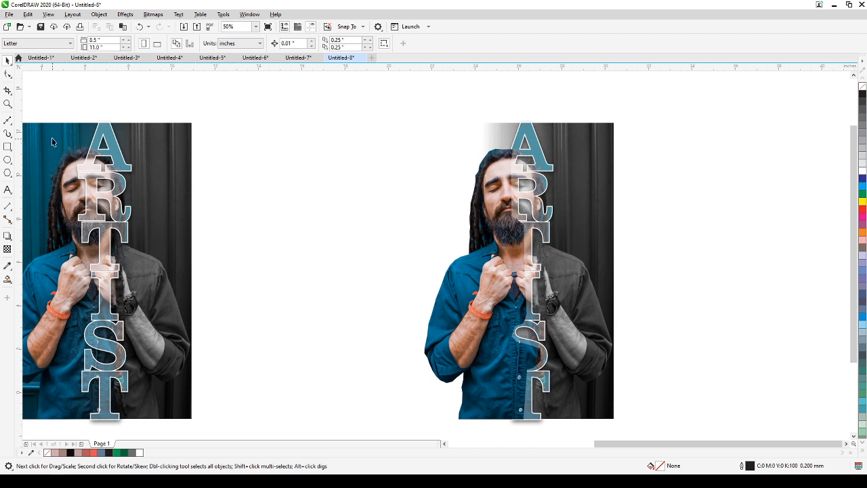
Draw an 8.86 x 13.67 inch rectangle matching the full photo area of the cut-out design and deselect it.
click(7, 147)
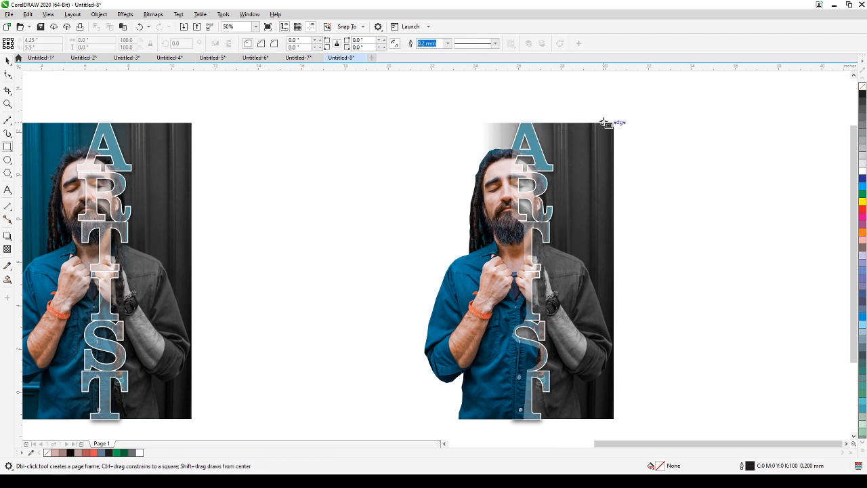
drag(614, 122, 420, 418)
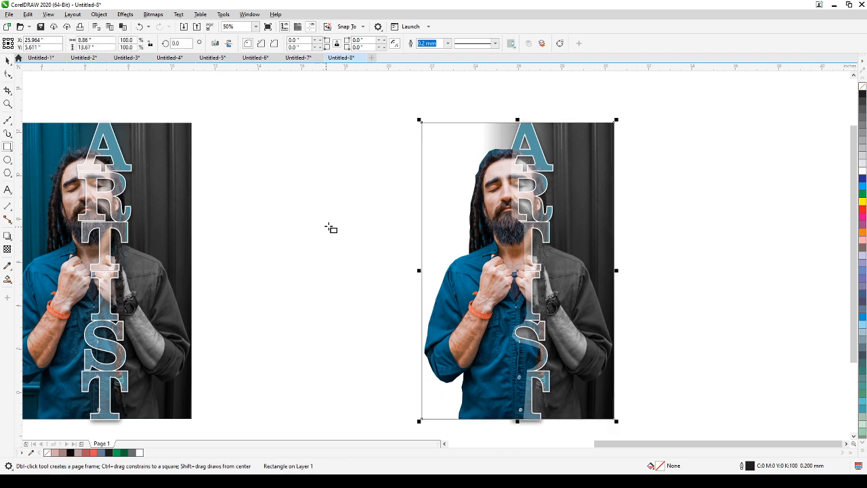
click(8, 61)
click(301, 132)
drag(347, 161, 302, 155)
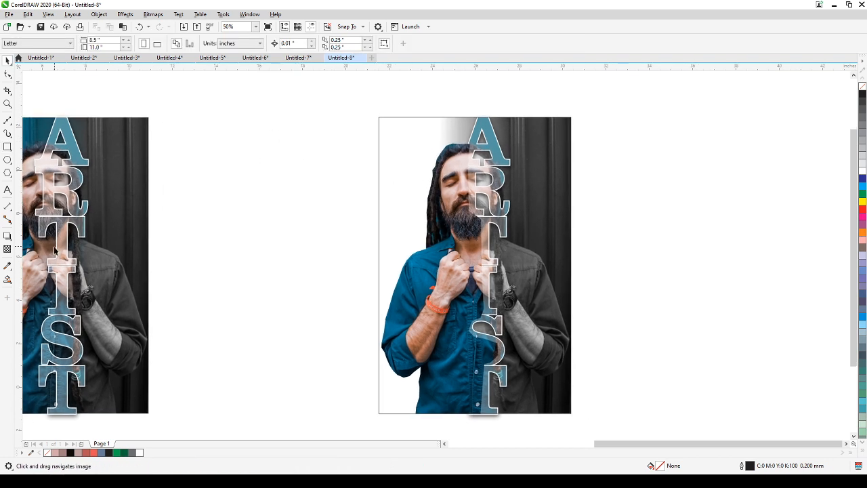
Fill the rectangle with the blue sampled from the man's shirt.
click(8, 266)
click(401, 324)
click(402, 215)
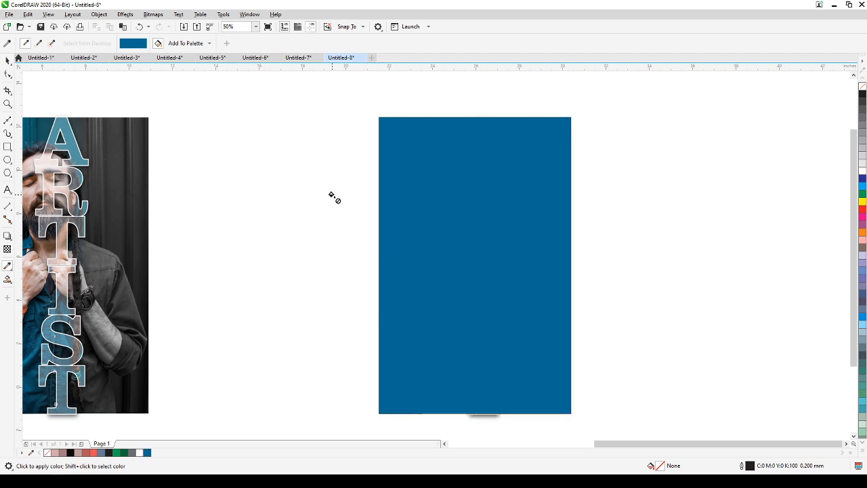
Send the rectangle behind the cut-out design and fill it with red.
click(7, 60)
click(451, 193)
key(shift+Page_Down)
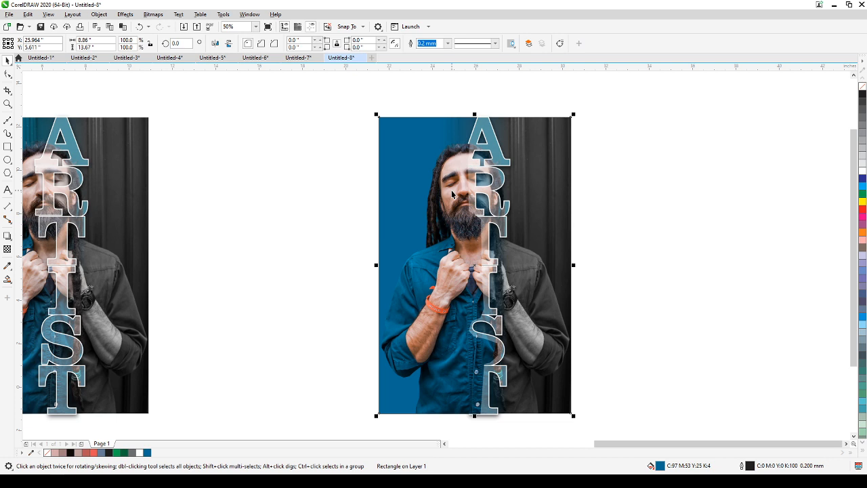
click(862, 210)
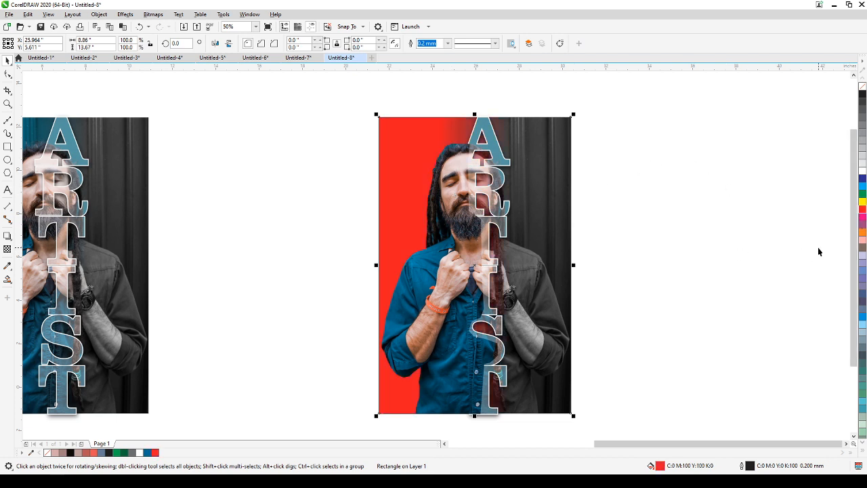
Try a C:60 M:40 Y:0 K:0 blue fill on the rectangle and sample the blue in the neighbouring design's ARTIST lettering.
click(862, 269)
drag(660, 279, 786, 262)
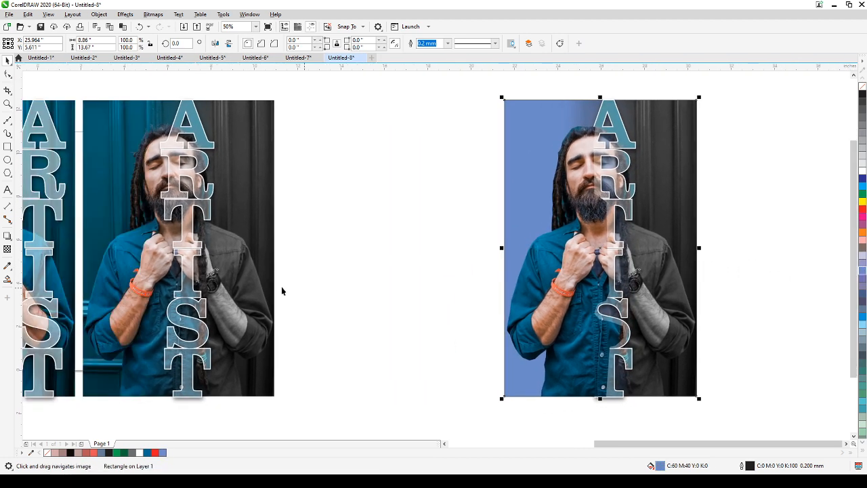
click(7, 265)
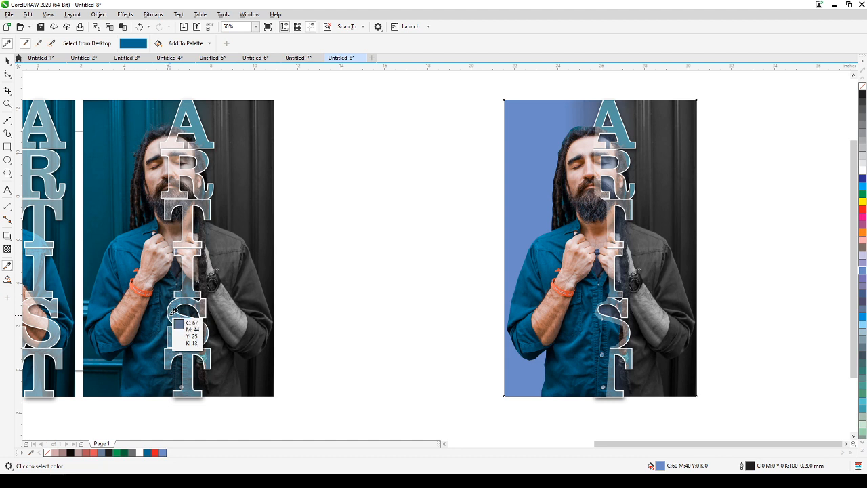
click(171, 312)
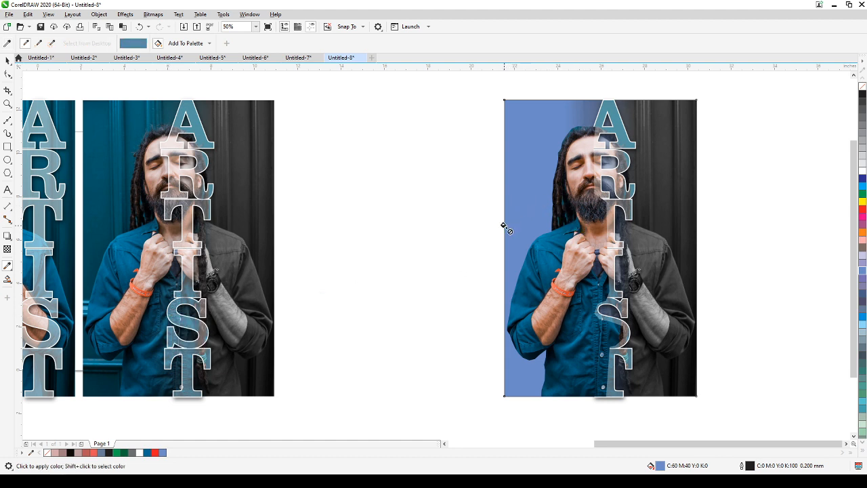
key(shift)
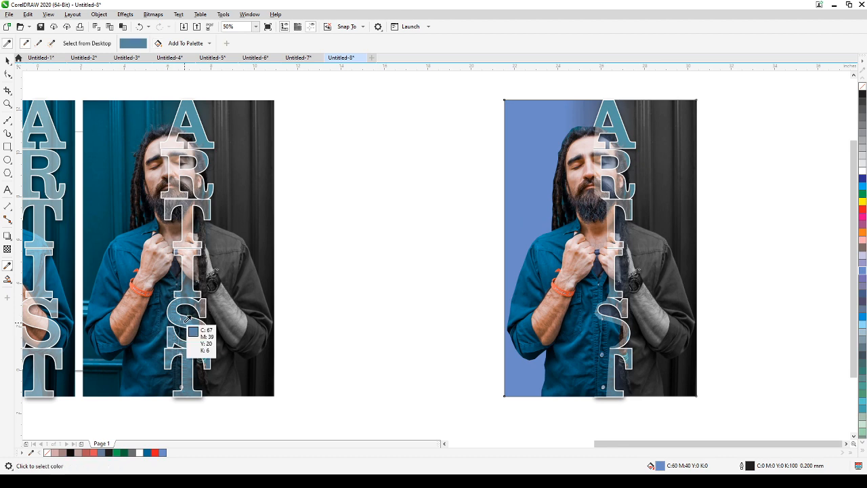
scroll(516, 106, up, 2)
scroll(516, 107, down, 2)
key(space)
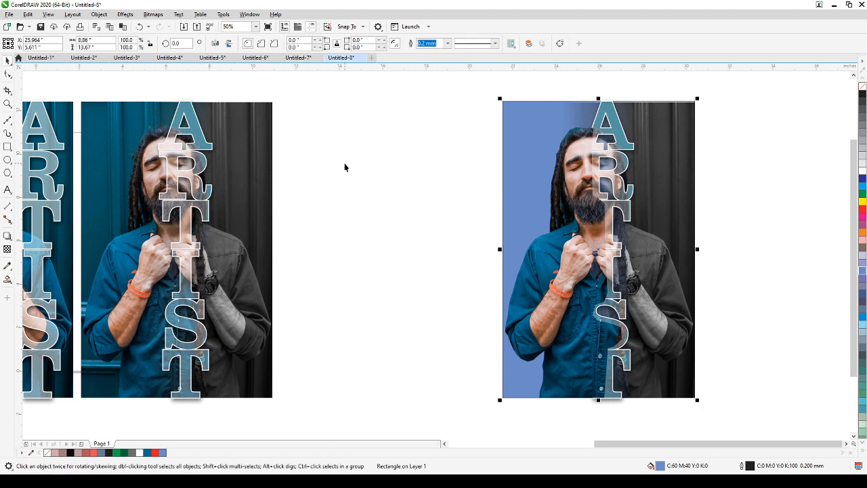
Try a light blue fill on the background behind the man's cut-out.
click(392, 181)
drag(482, 159, 447, 189)
click(479, 175)
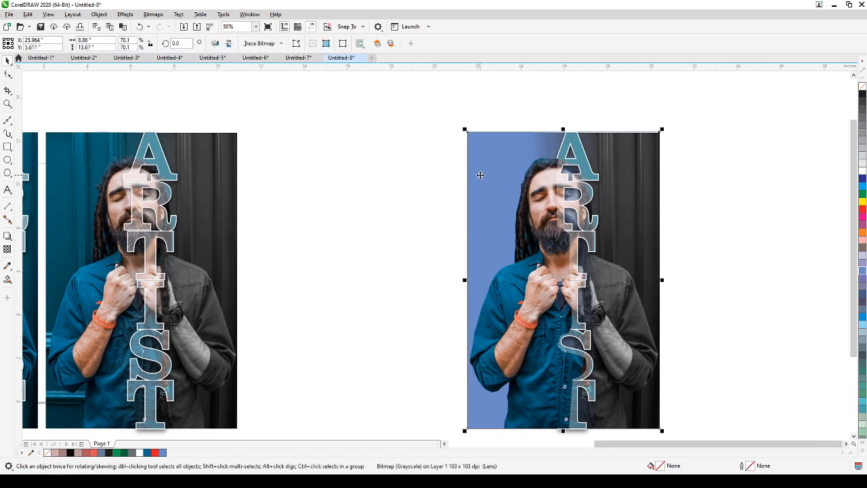
click(861, 317)
click(862, 324)
Fill the background rectangle with C:100 M:78 Y:0 K:0 blue, remove its outline, and deselect it.
click(491, 208)
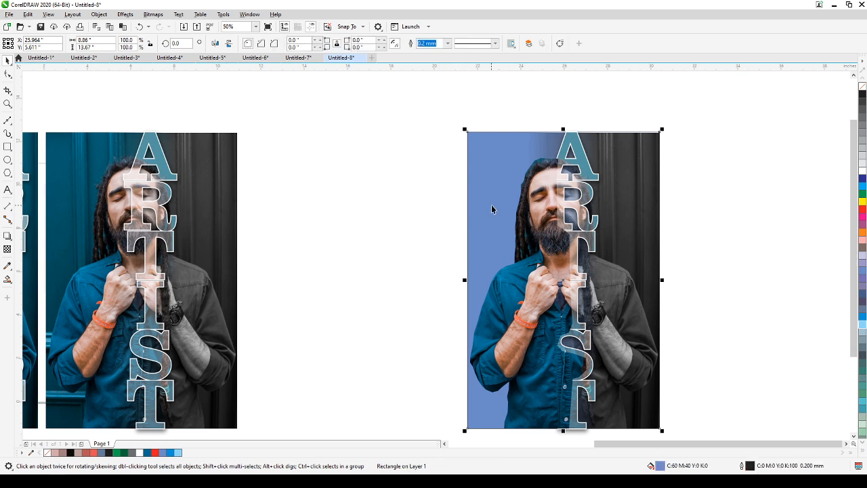
click(862, 319)
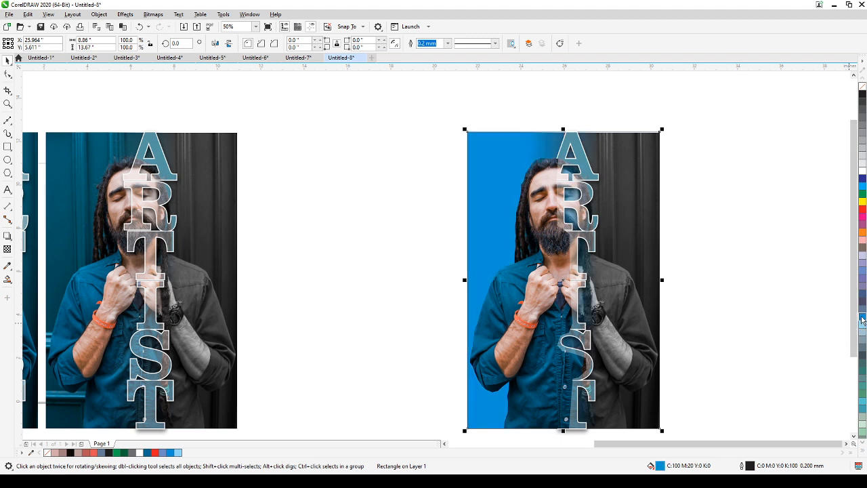
click(861, 316)
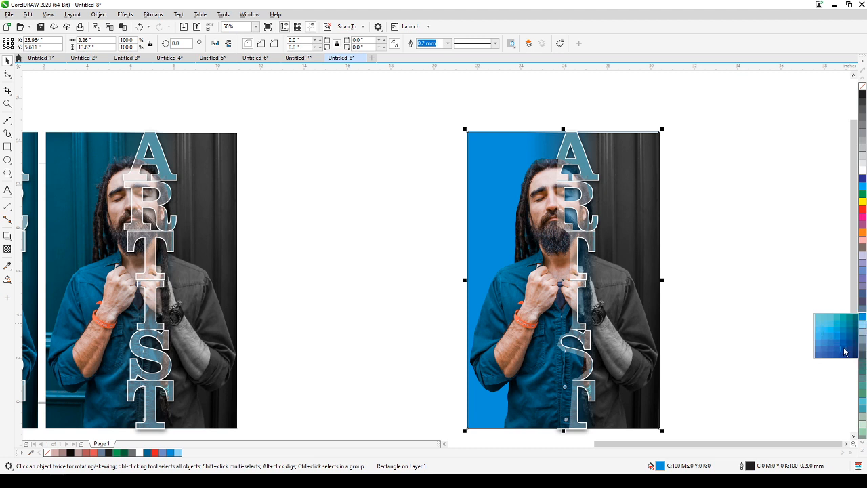
click(845, 352)
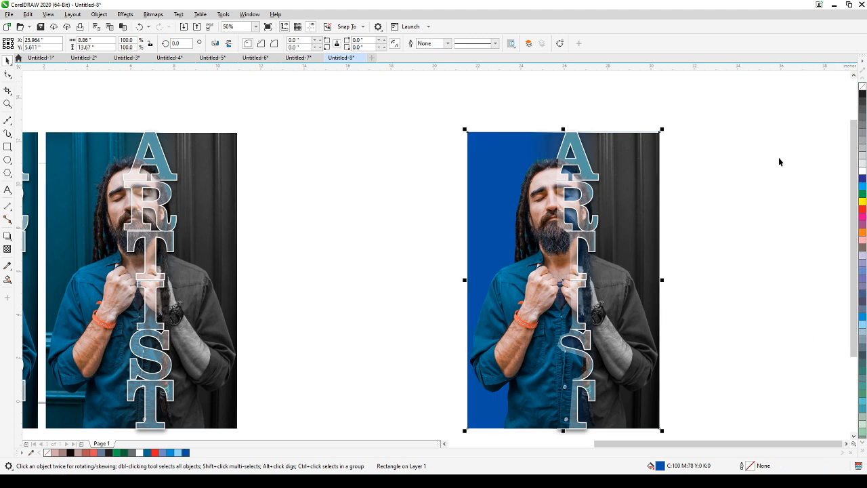
click(763, 186)
Bring the ARTIST text of the cut-out design to the front and deselect it.
drag(763, 185, 682, 169)
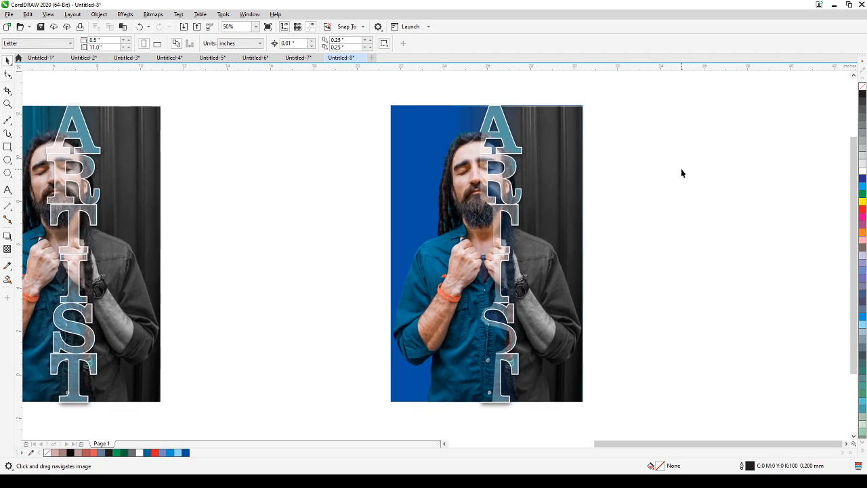
scroll(542, 188, up, 1)
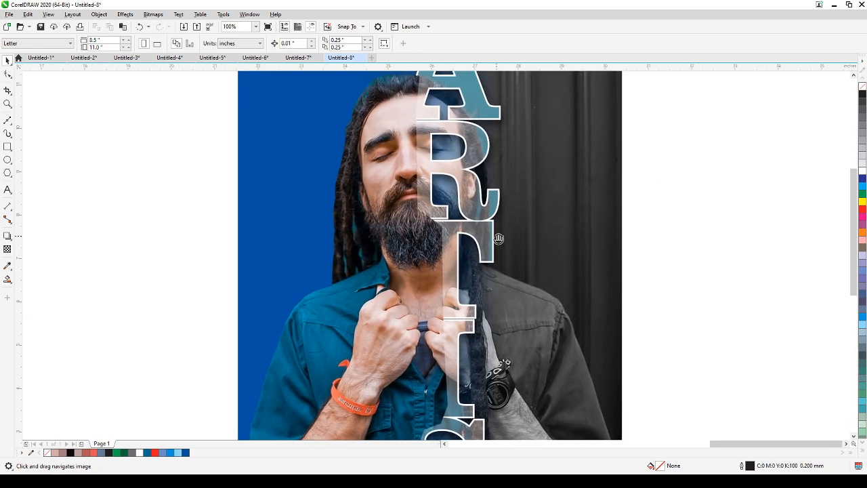
scroll(493, 234, down, 1)
scroll(458, 278, up, 1)
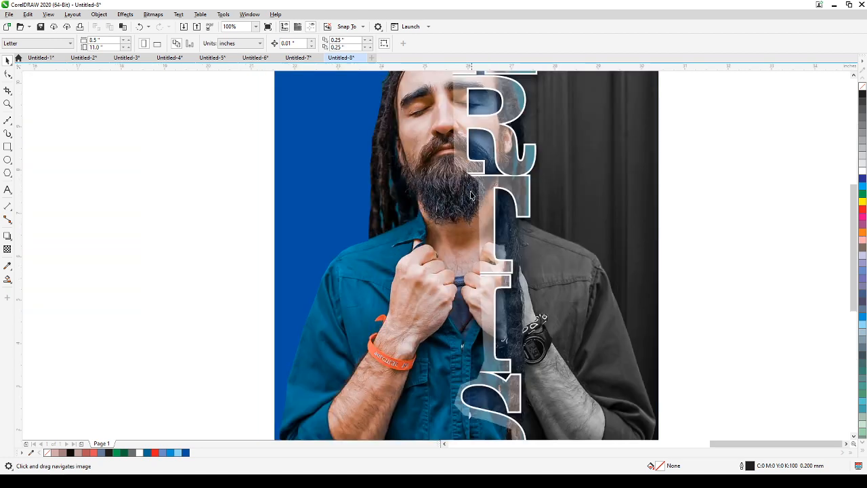
scroll(470, 188, down, 1)
click(483, 150)
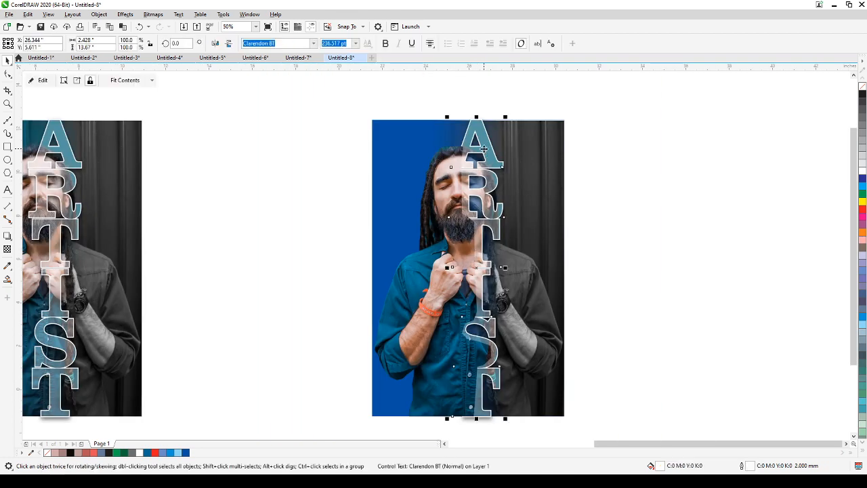
click(98, 14)
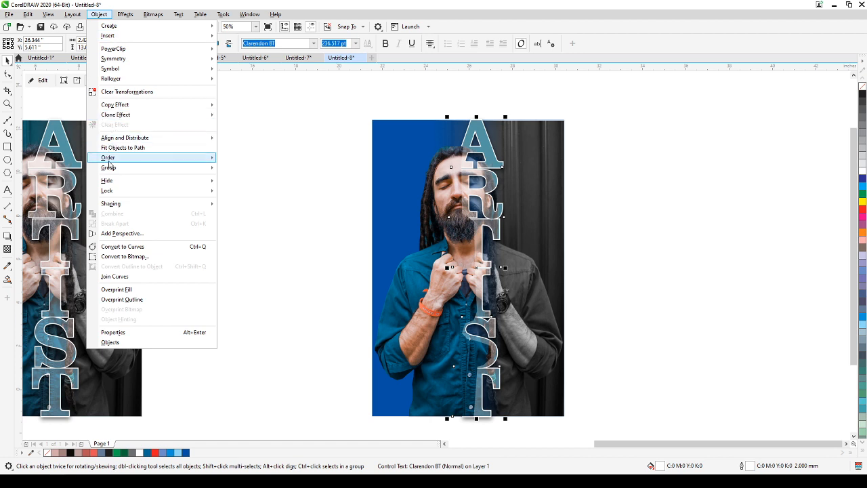
mouse_move(115, 160)
click(229, 163)
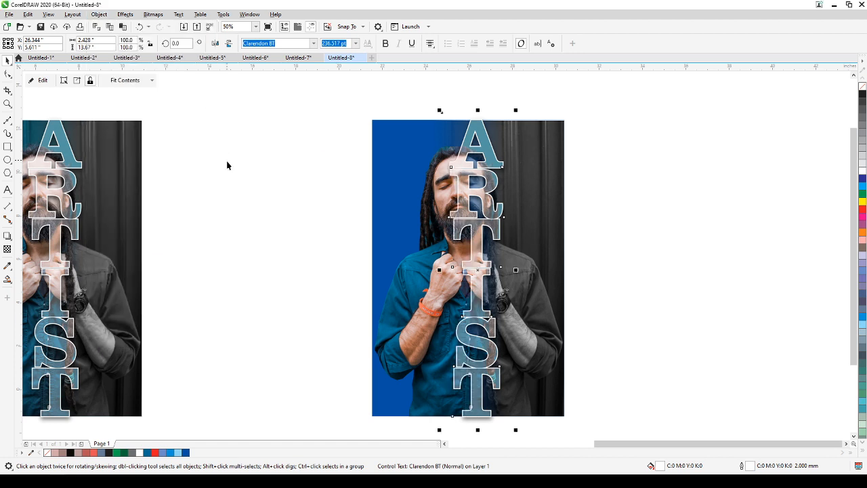
click(284, 209)
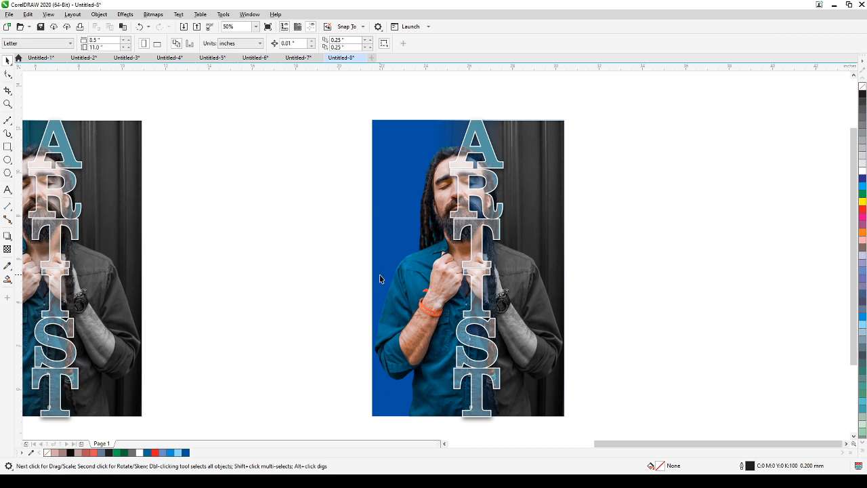
Draw a straight diagonal line about 5.36 x 3.05 inches across the upper-left corner of the cut-out design's blue background.
scroll(384, 253, down, 1)
drag(354, 242, 334, 245)
scroll(341, 233, up, 1)
scroll(341, 229, down, 1)
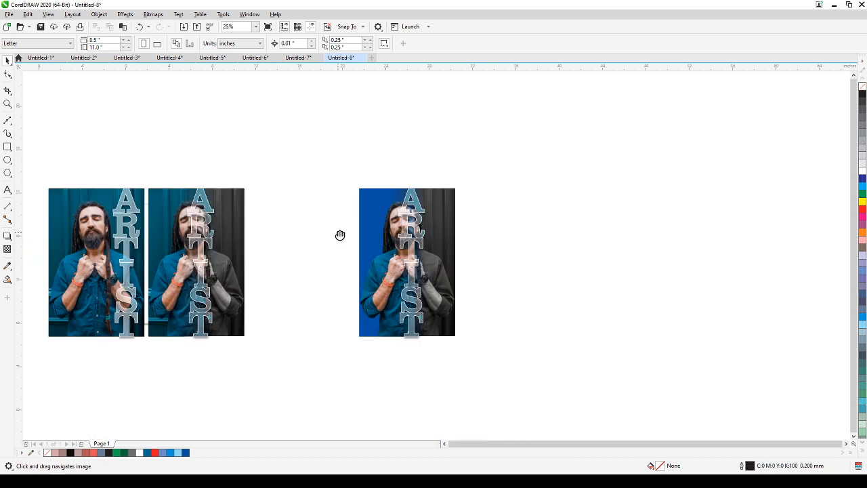
click(8, 104)
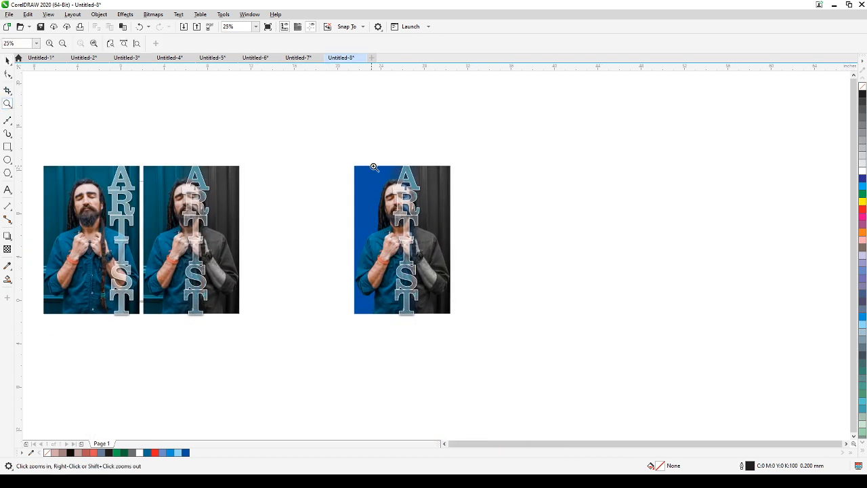
drag(359, 146, 551, 394)
drag(269, 103, 477, 354)
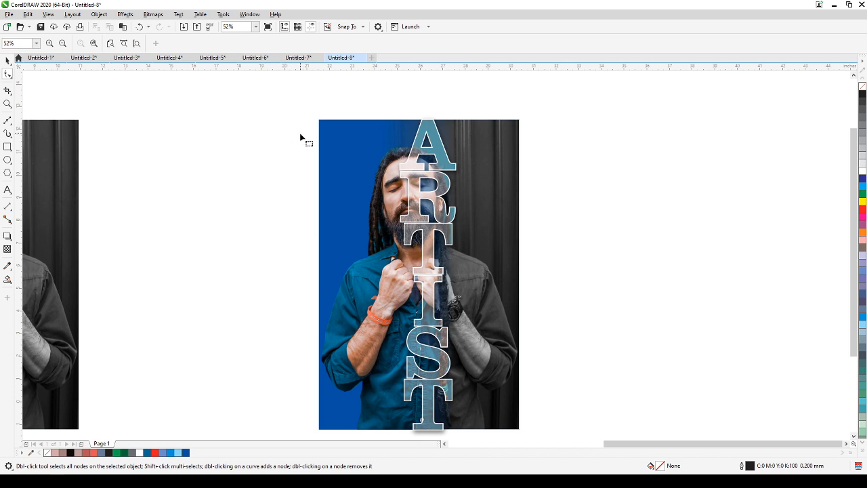
click(7, 62)
click(324, 161)
click(260, 169)
click(8, 121)
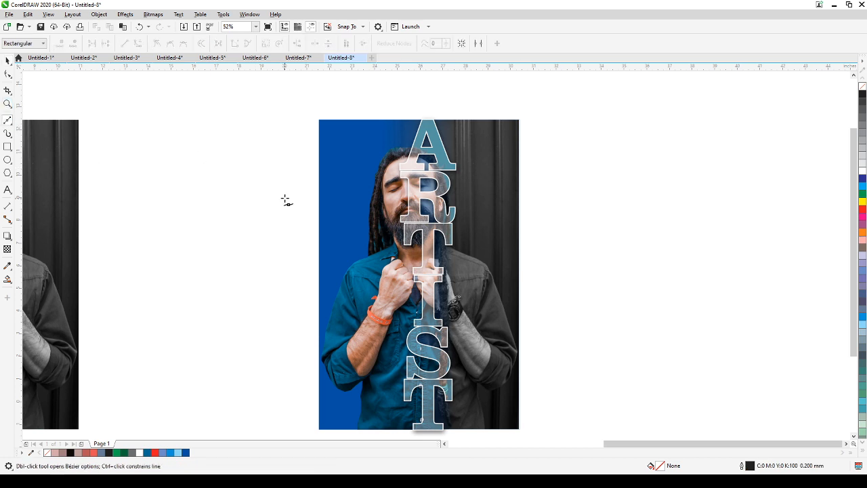
click(273, 172)
click(397, 100)
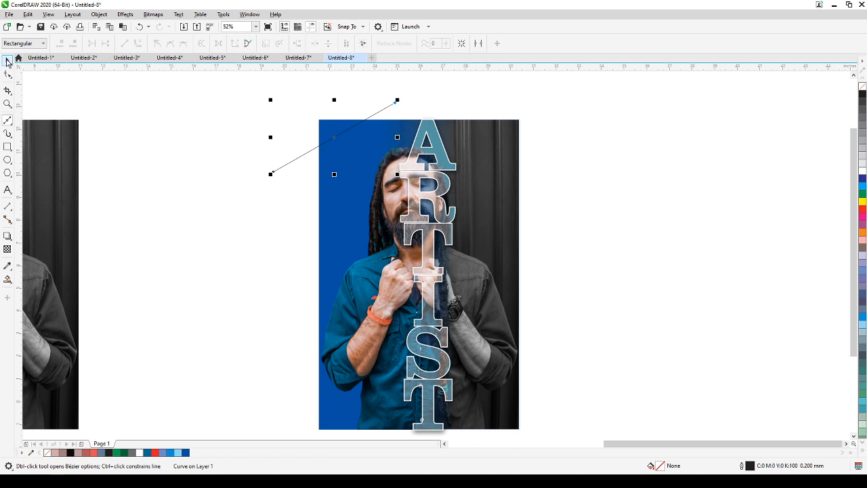
click(8, 61)
Give the diagonal line a white 1.0 mm outline and deselect it.
right_click(862, 170)
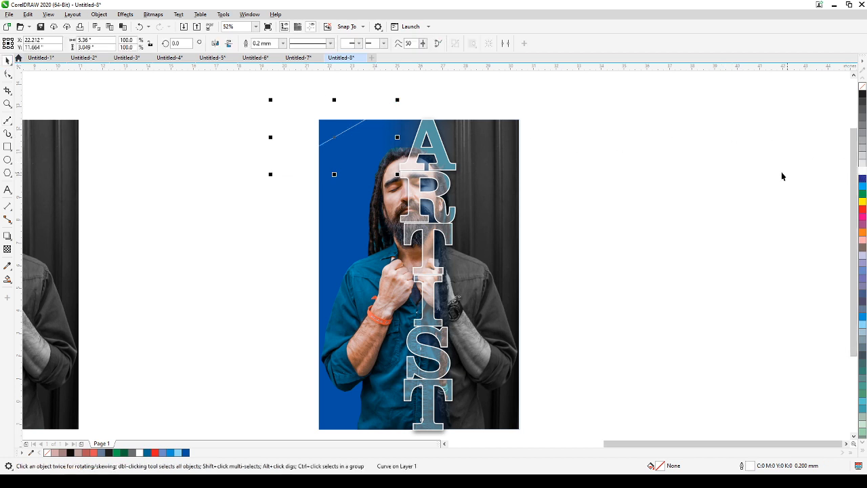
double_click(742, 466)
click(377, 207)
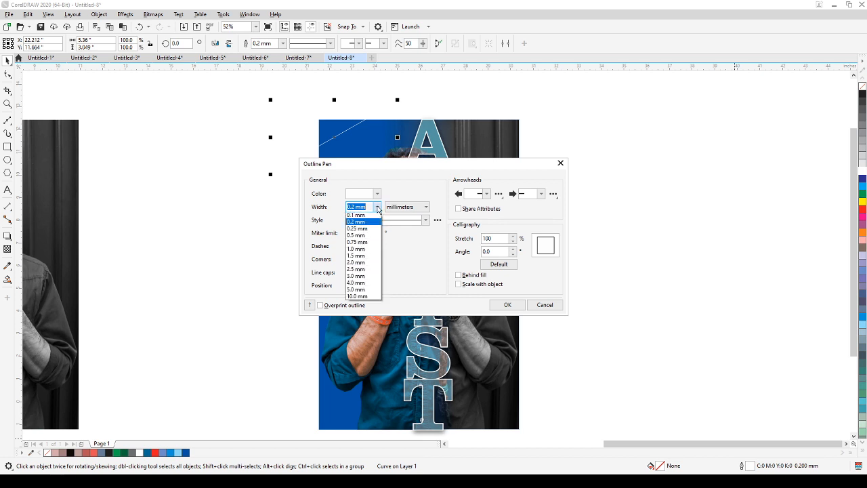
click(356, 264)
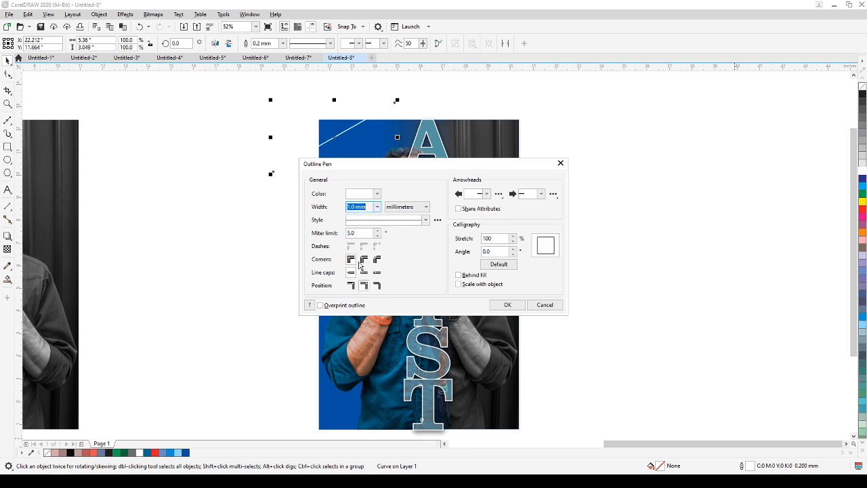
click(507, 305)
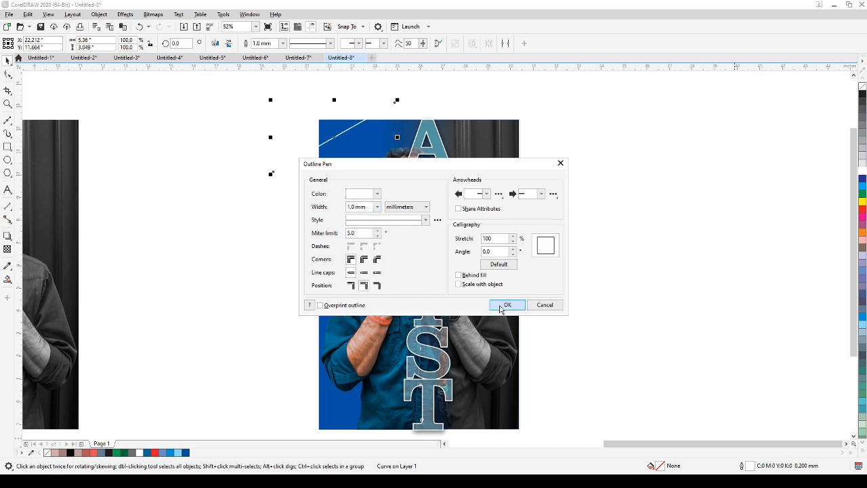
click(626, 270)
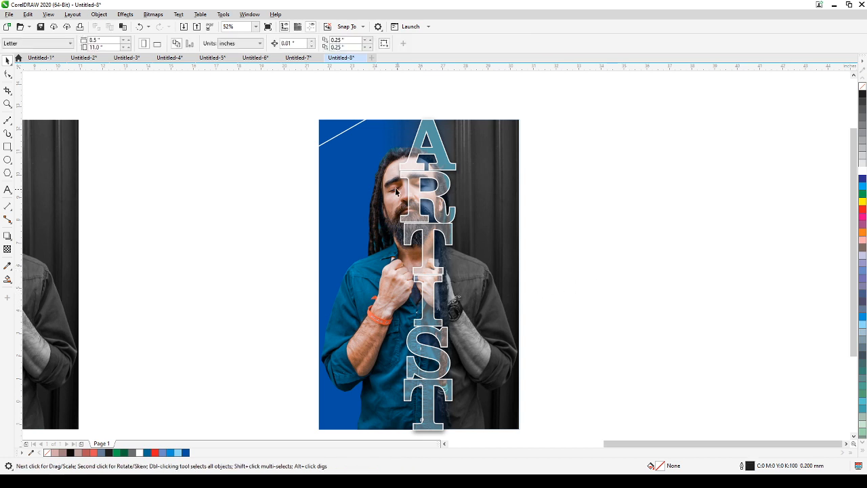
Try to PowerClip the white diagonal line inside the blue background rectangle while it lies beneath the photo.
click(351, 132)
click(250, 138)
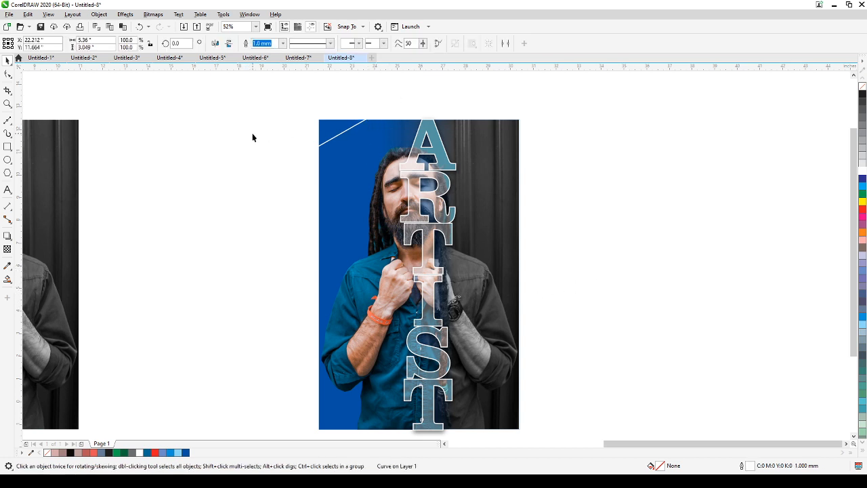
click(333, 140)
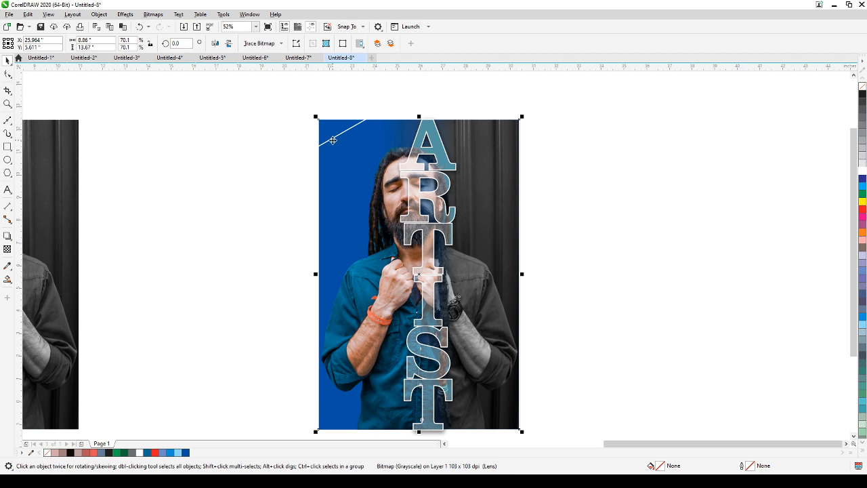
click(332, 140)
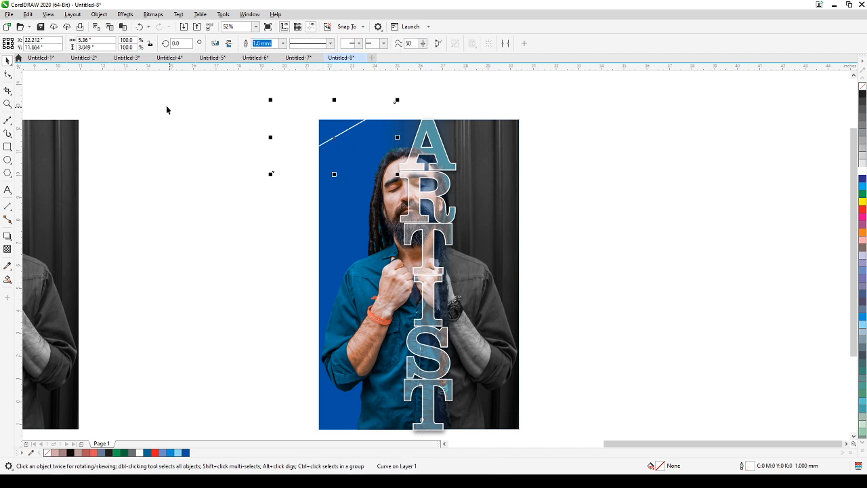
click(99, 14)
mouse_move(140, 49)
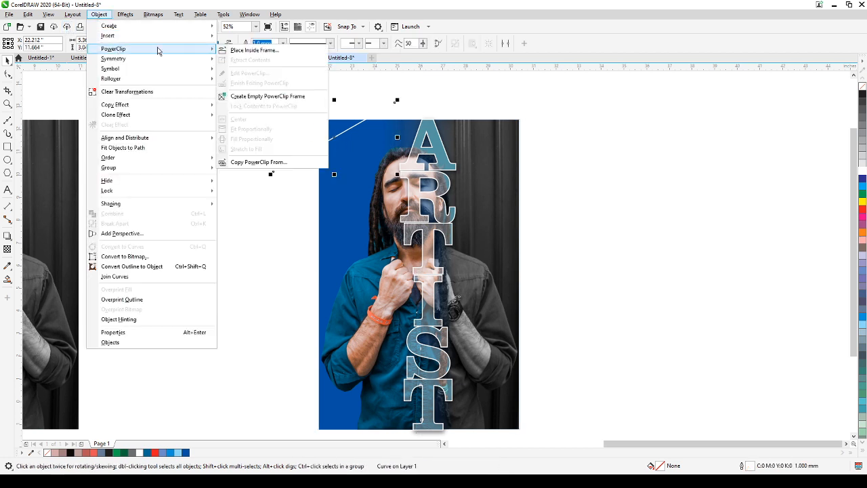
click(242, 48)
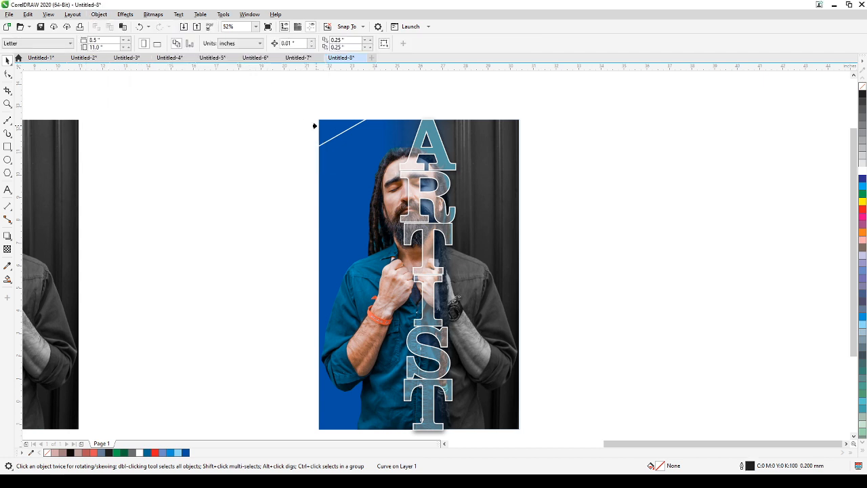
click(317, 126)
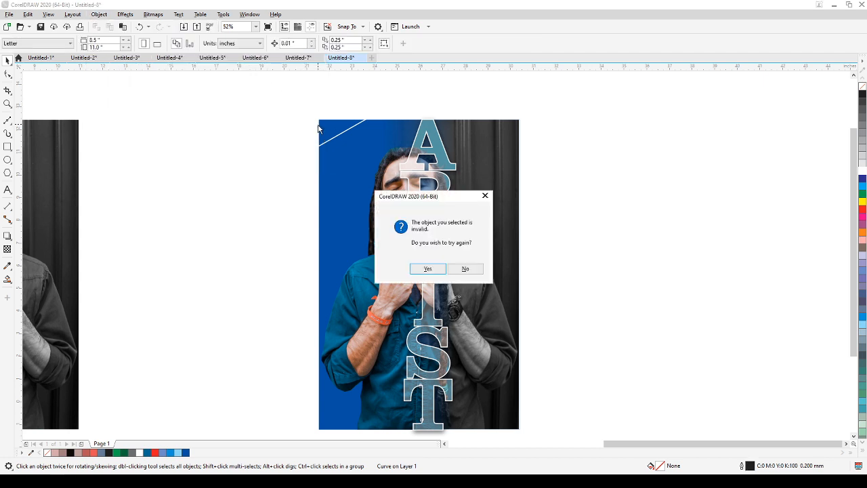
click(417, 269)
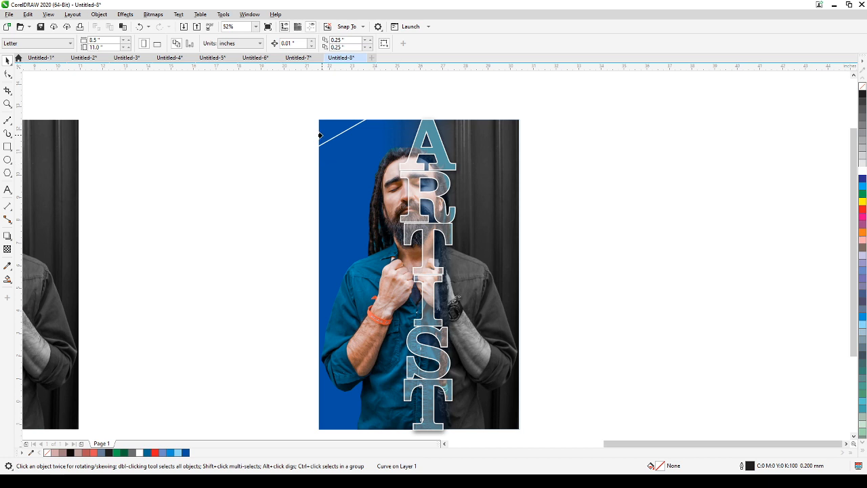
click(319, 136)
click(431, 269)
click(327, 181)
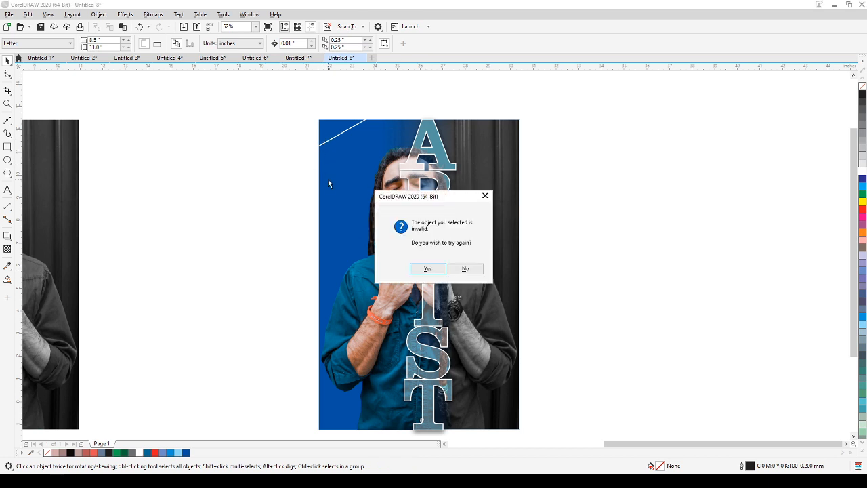
click(468, 268)
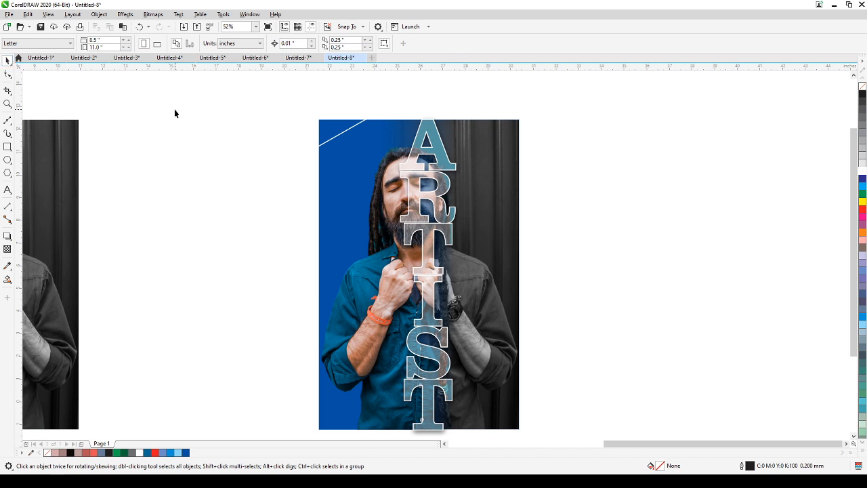
click(356, 142)
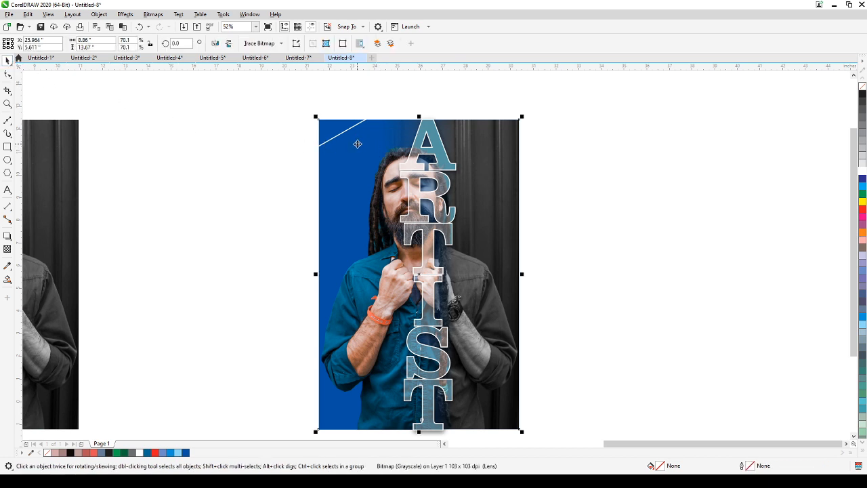
drag(357, 144, 246, 145)
key(ctrl+z)
Shift the blue rectangle left to about X 19.39 inches and place the diagonal line over its upper-left corner.
click(349, 171)
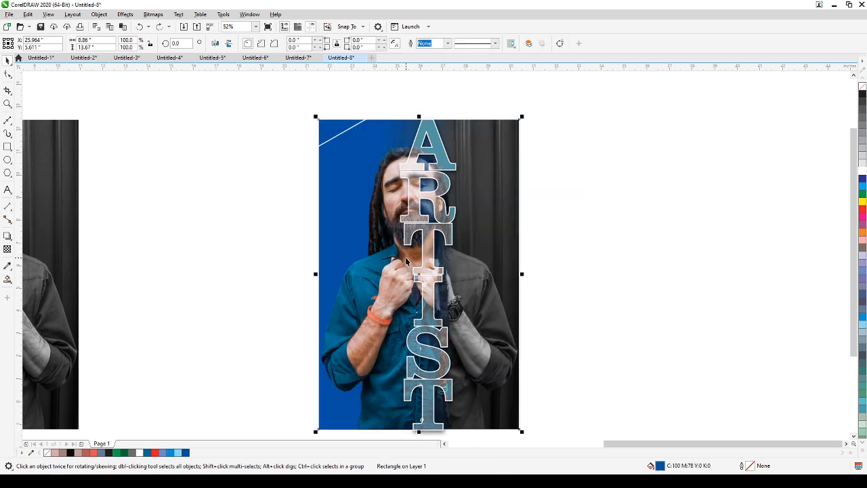
drag(419, 273, 270, 275)
click(387, 99)
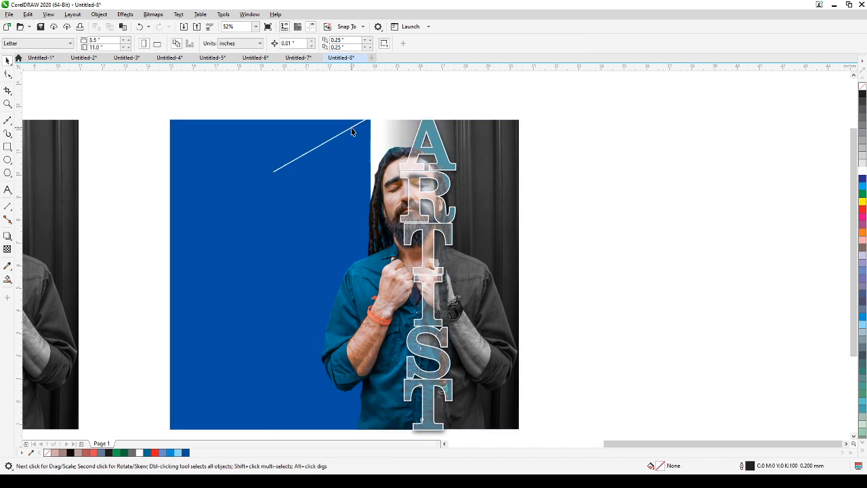
click(352, 131)
drag(350, 129, 197, 118)
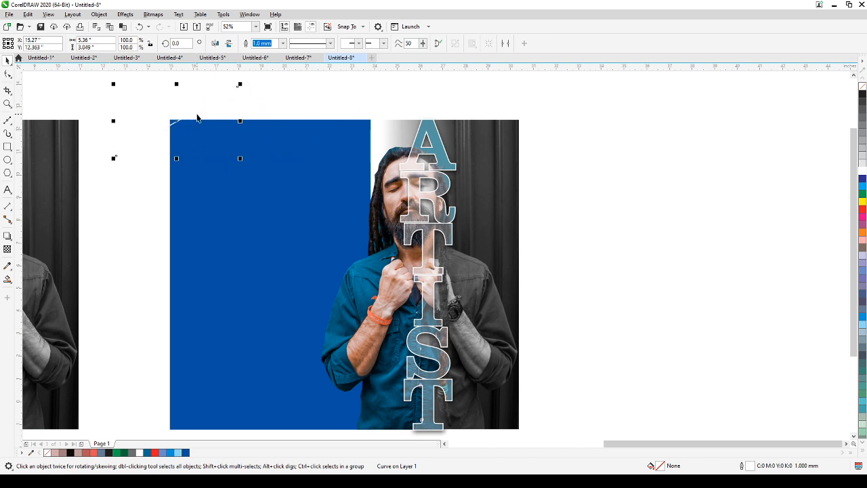
PowerClip the diagonal line inside the blue rectangle and open the clipped contents for editing.
click(96, 15)
mouse_move(116, 50)
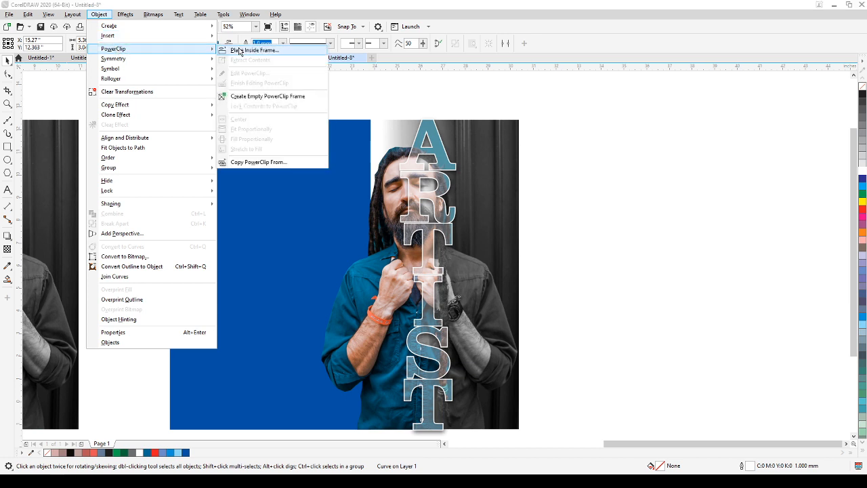
click(237, 50)
click(235, 161)
drag(142, 166, 284, 159)
click(39, 80)
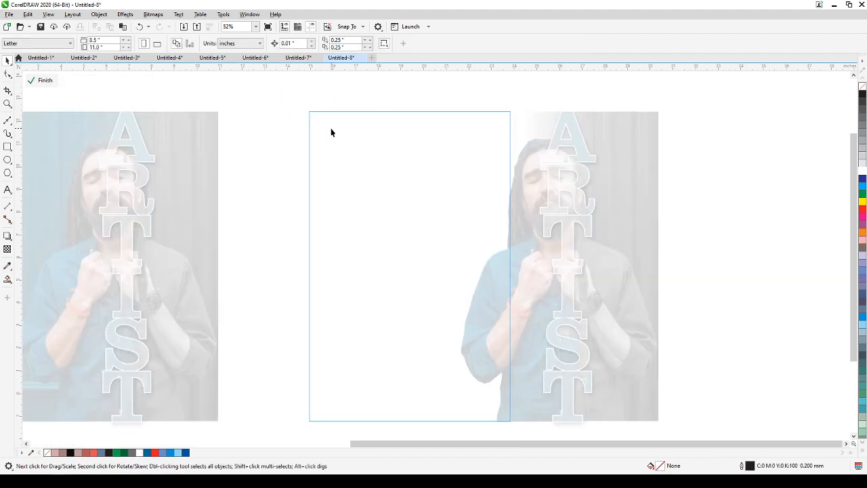
Recolour the clipped line's outline to 20% black and enlarge the line to about 9.55 x 5.43 inches.
click(313, 117)
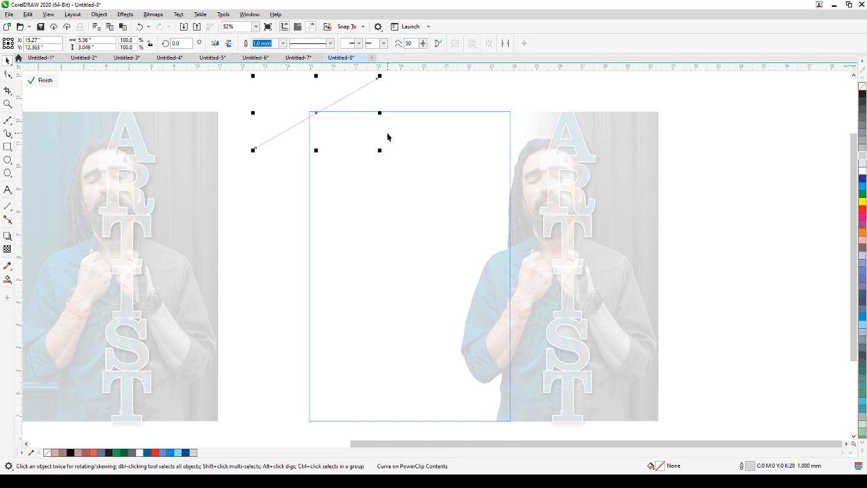
scroll(392, 132, down, 2)
mouse_move(386, 106)
mouse_down()
mouse_move(445, 82)
mouse_move(429, 80)
mouse_move(372, 115)
mouse_up()
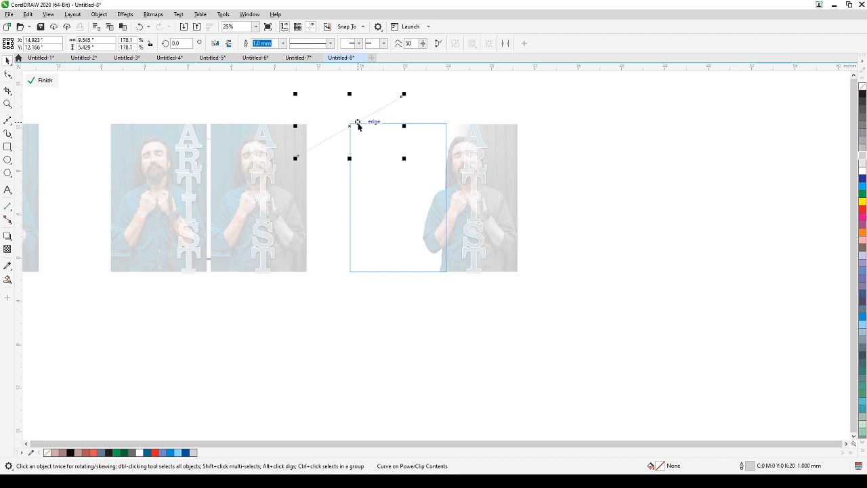
Duplicate the line about 0.23 inches right and 0.16 inches down, repeating the copy until parallel lines extend diagonally past the frame.
drag(355, 124, 362, 126)
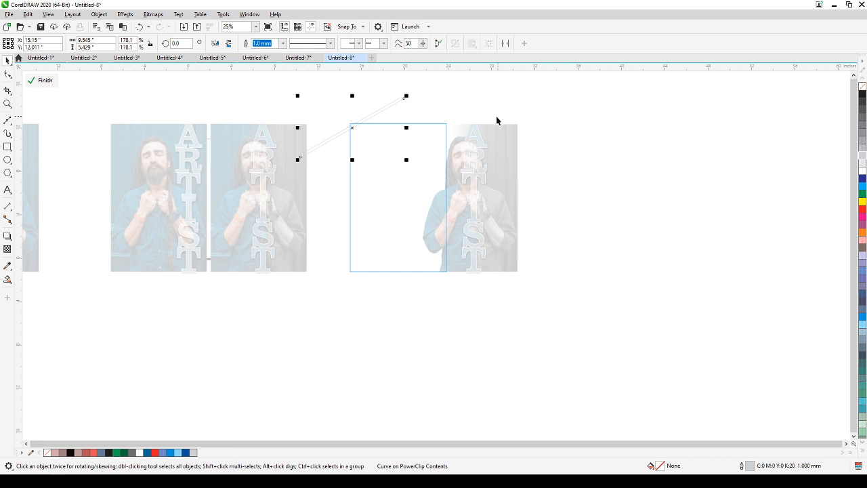
key(ctrl+r)
key(ctrl+r)
key(ctrl+r)
key(ctrl+r)
key(ctrl+r)
key(ctrl+r)
key(ctrl+r)
key(ctrl+r)
key(ctrl+r)
key(ctrl+r)
key(ctrl+r)
key(ctrl+r)
key(ctrl+r)
key(ctrl+r)
key(ctrl+r)
key(ctrl+r)
key(ctrl+r)
key(ctrl+r)
key(ctrl+r)
key(ctrl+r)
key(ctrl+r)
key(ctrl+r)
key(ctrl+r)
key(ctrl+r)
key(ctrl+r)
key(ctrl+r)
key(ctrl+r)
key(ctrl+r)
key(ctrl+r)
key(ctrl+r)
key(ctrl+r)
key(ctrl+r)
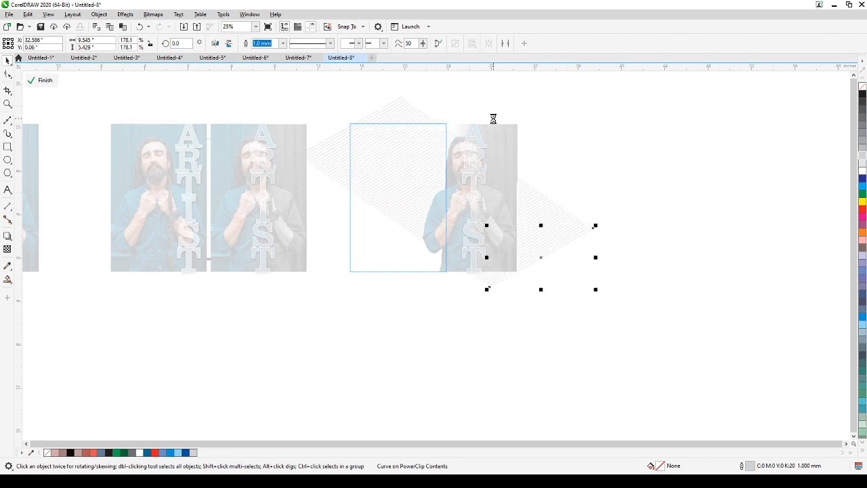
Enlarge all the diagonal lines together to about 46.38 x 29.89 inches, recolour their outlines white, and finish editing the clip.
click(240, 99)
drag(262, 91, 636, 349)
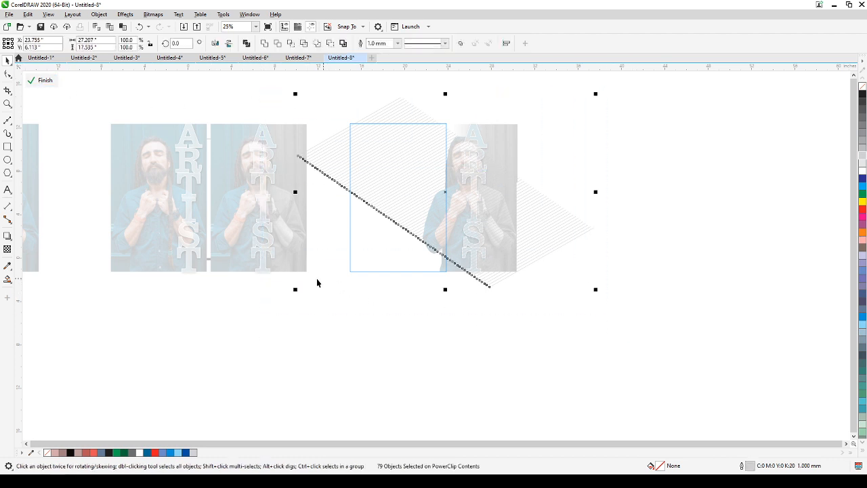
drag(294, 286, 145, 350)
drag(495, 177, 439, 245)
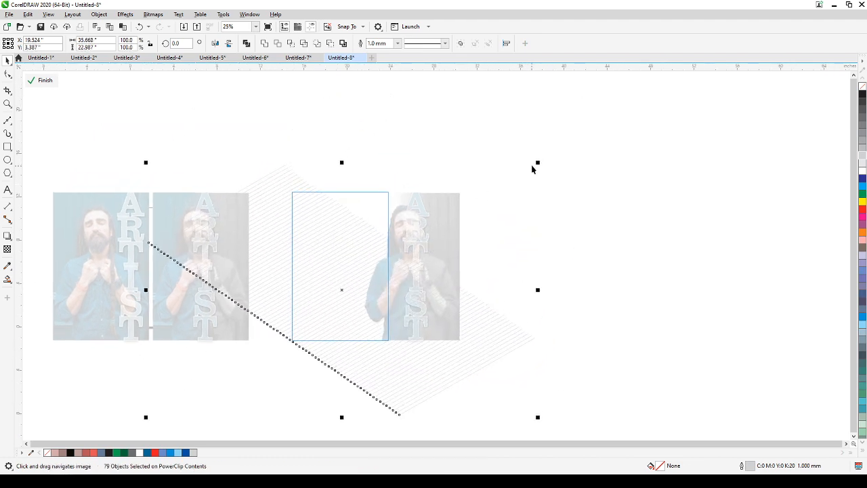
drag(538, 162, 615, 107)
drag(296, 332, 336, 280)
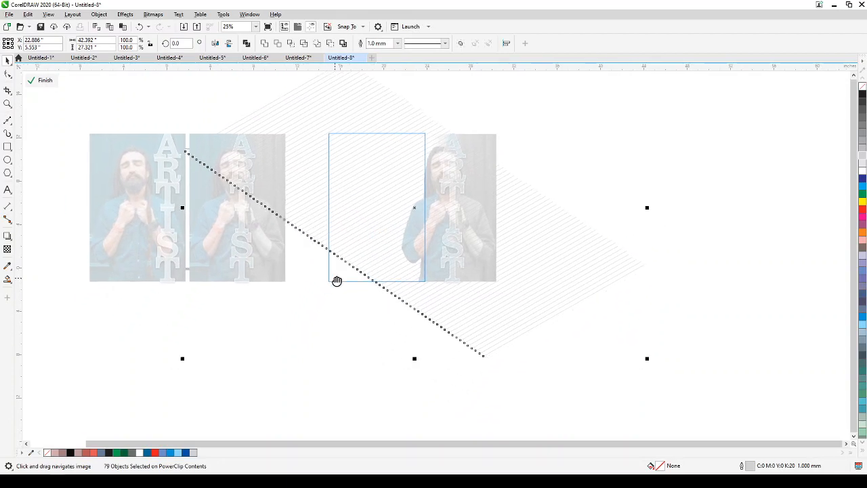
drag(181, 358, 138, 399)
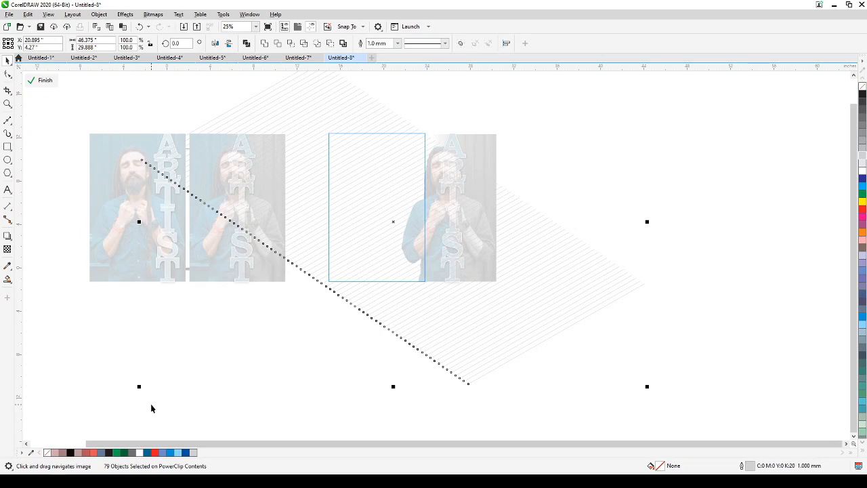
right_click(862, 175)
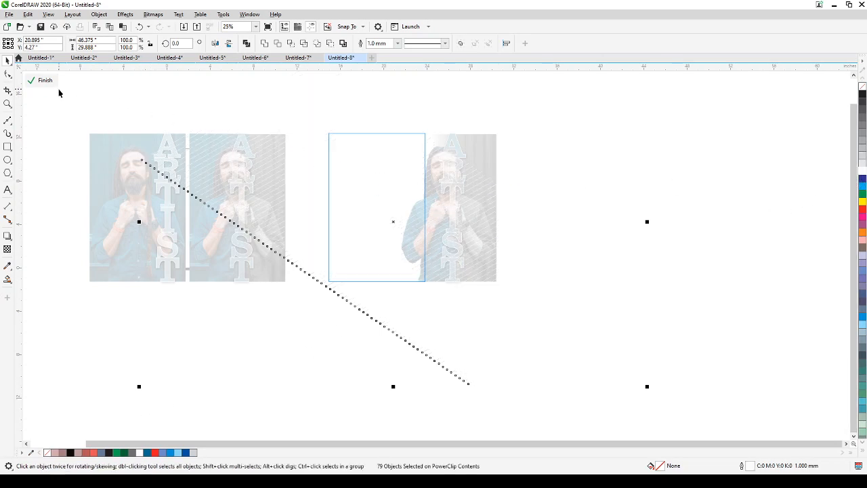
click(43, 81)
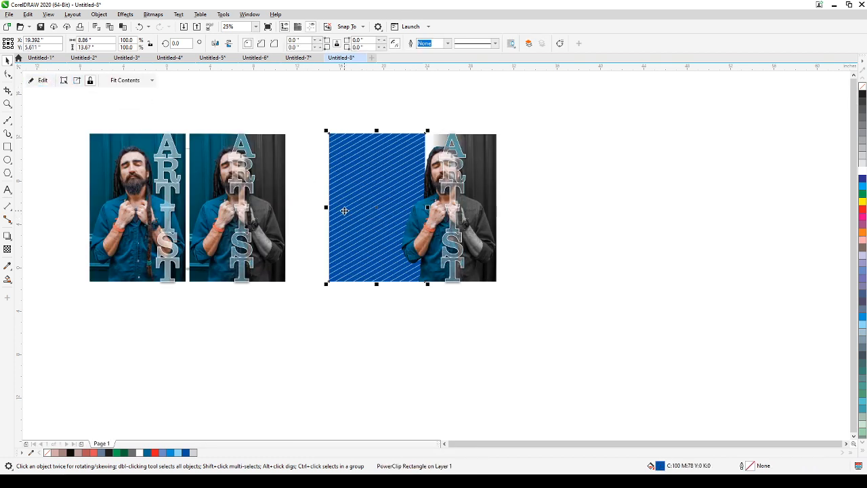
Move the striped blue rectangle back behind the cut-out man and ARTIST text, at about X 25.85 inches, and deselect it.
drag(346, 209, 415, 222)
click(342, 232)
scroll(396, 190, up, 1)
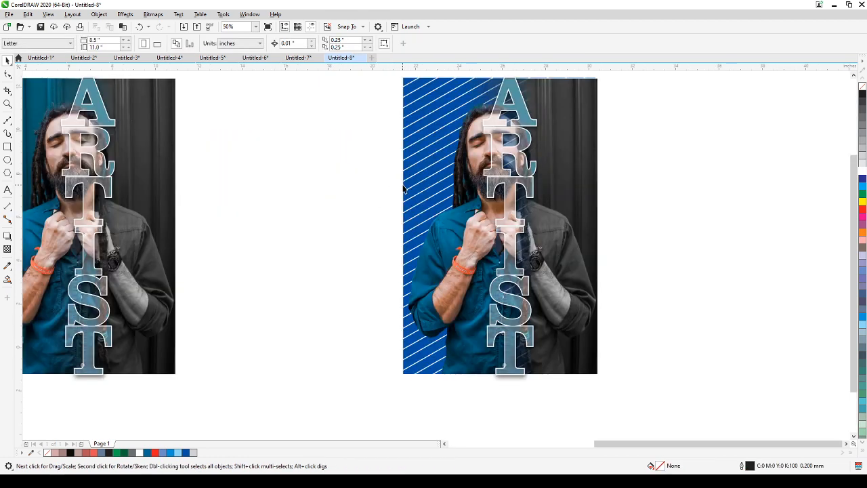
drag(400, 190, 334, 238)
Select the striped rectangle beneath the grayscale photo and open its PowerClip contents for editing.
click(364, 203)
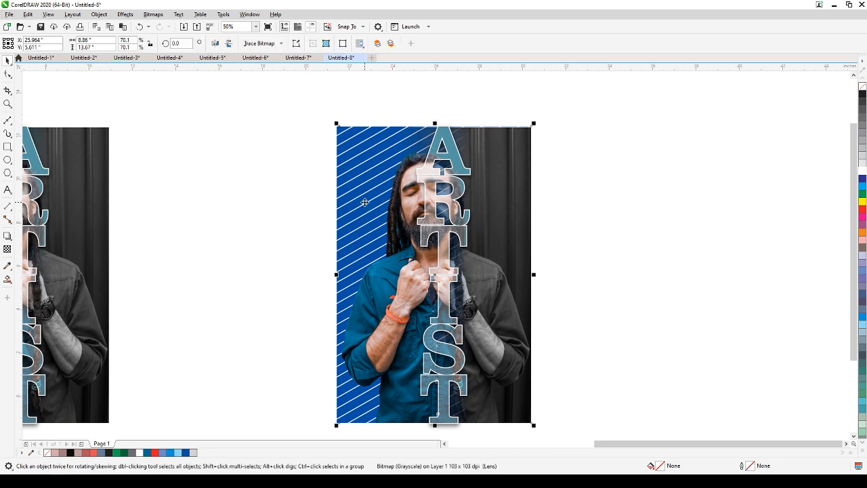
click(363, 201)
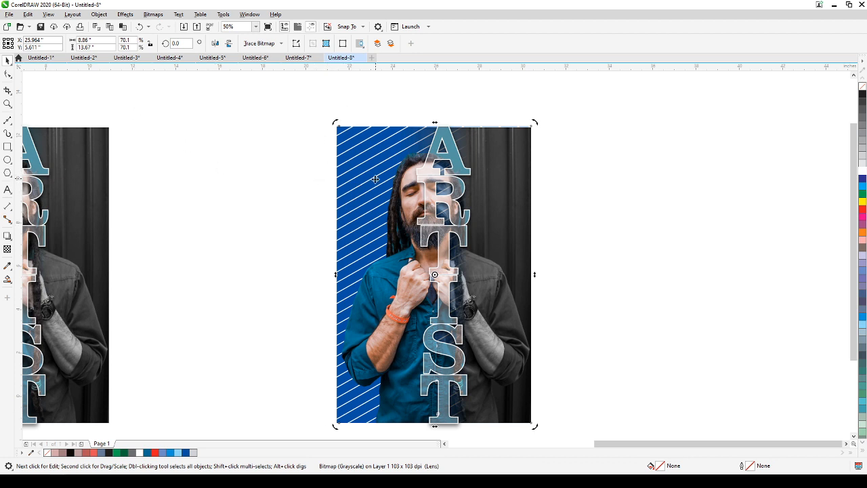
click(355, 185)
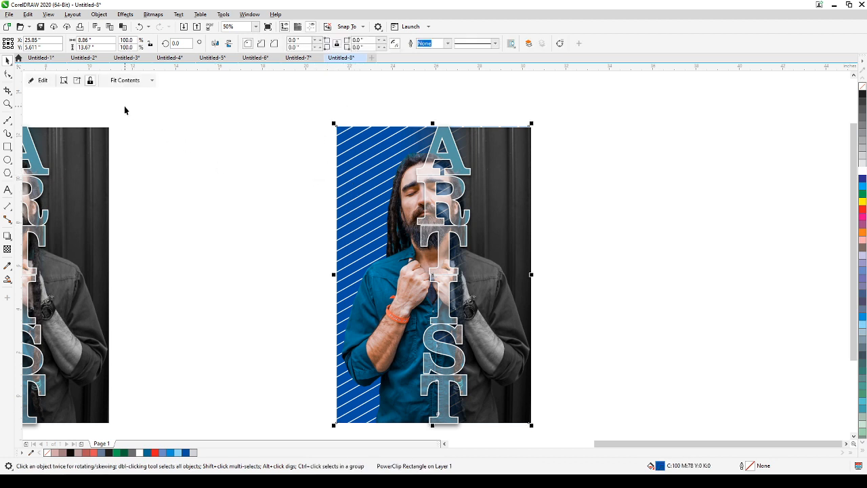
click(36, 80)
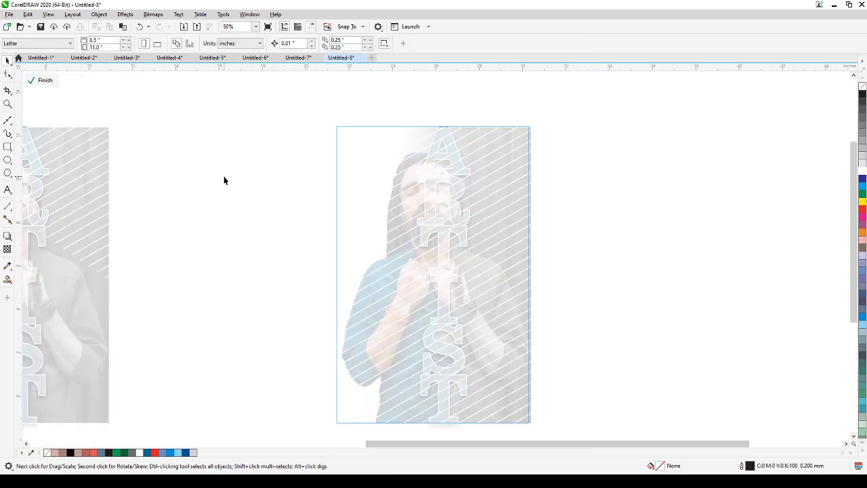
Apply a fountain transparency to the diagonal lines, fading from below the frame toward its upper left, and finish editing the clip.
drag(265, 109, 556, 436)
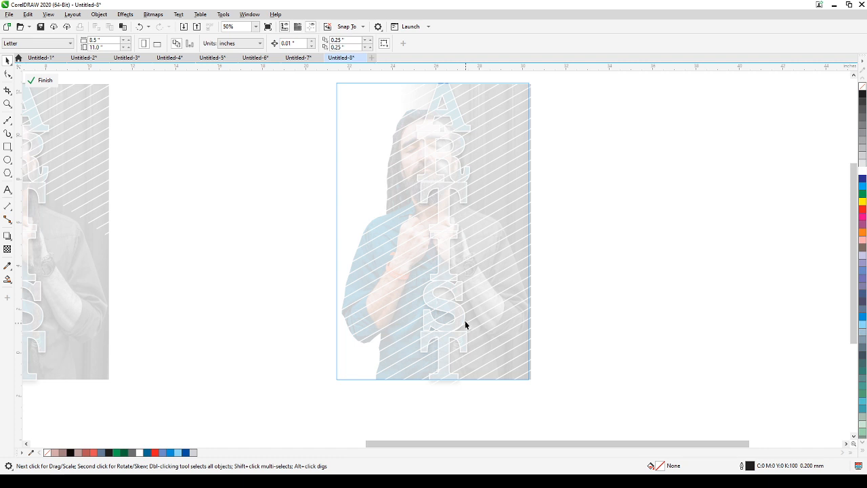
scroll(502, 277, down, 2)
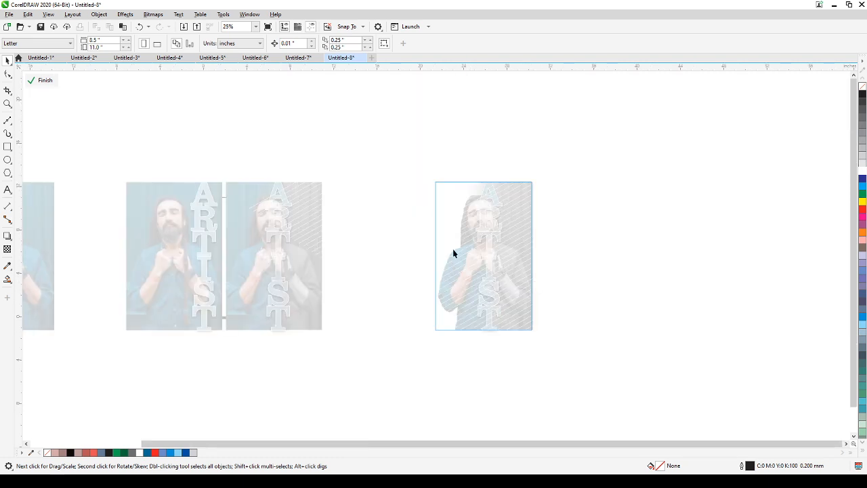
drag(525, 294, 643, 409)
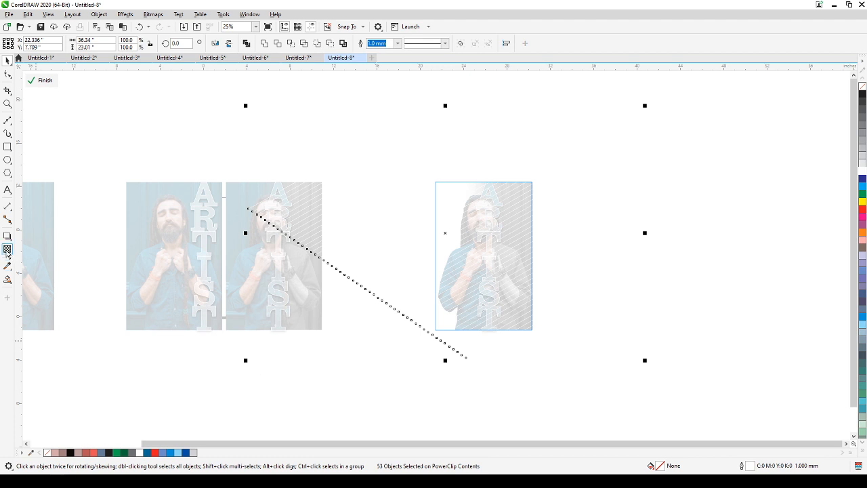
click(8, 249)
drag(497, 361, 498, 200)
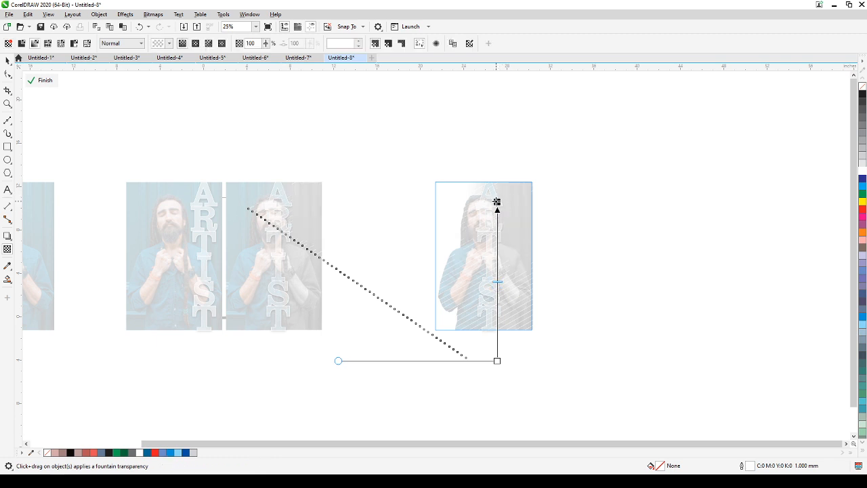
drag(497, 201, 420, 148)
click(43, 81)
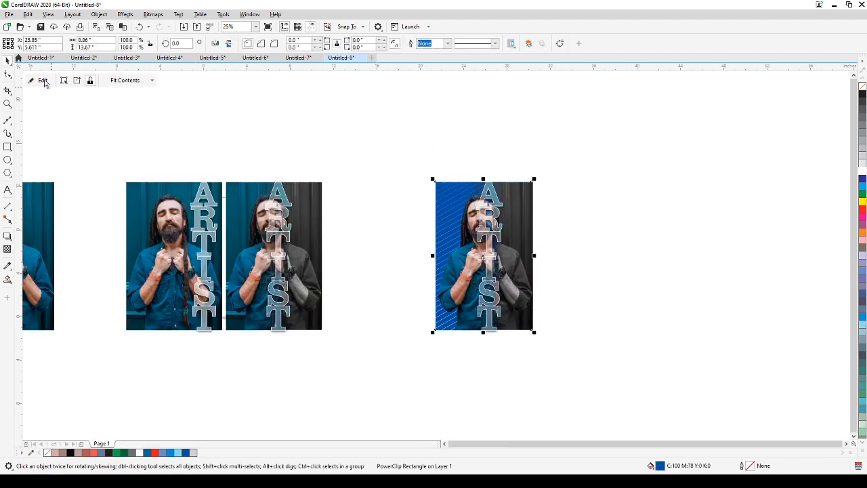
Reopen the striped rectangle's PowerClip, move the start of the diagonal lines' fountain transparency up inside the frame's lower part, finish editing and deselect.
click(39, 80)
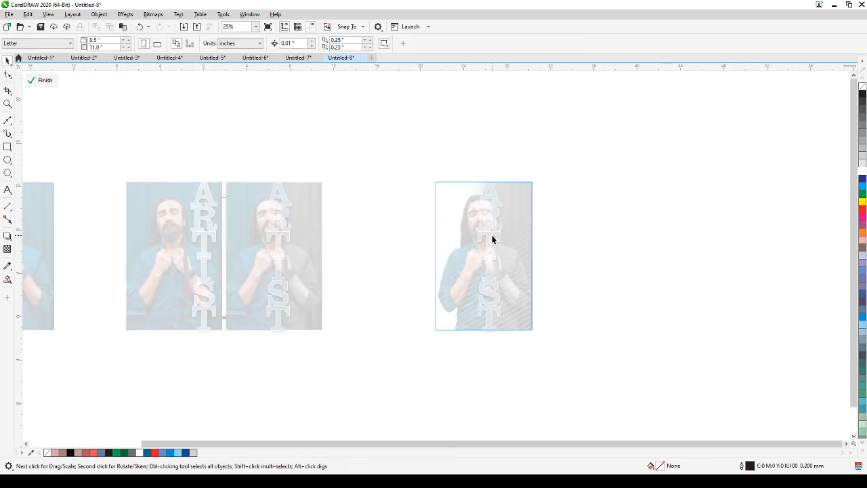
key(ctrl+a)
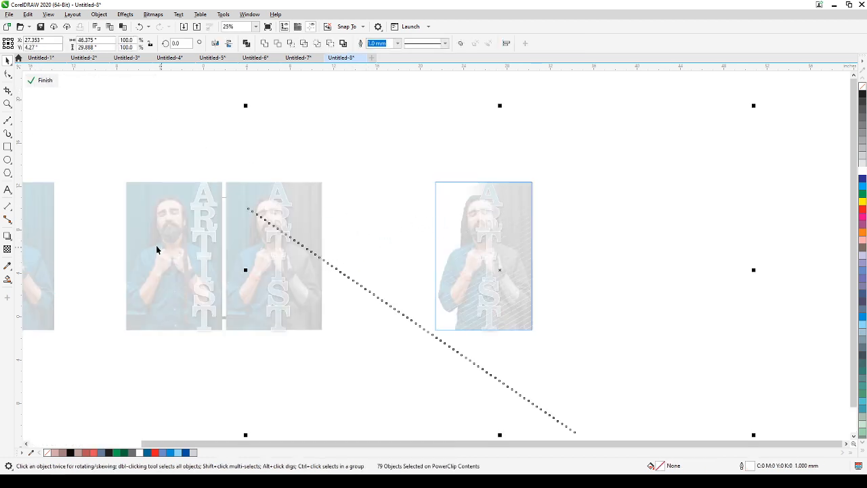
click(7, 249)
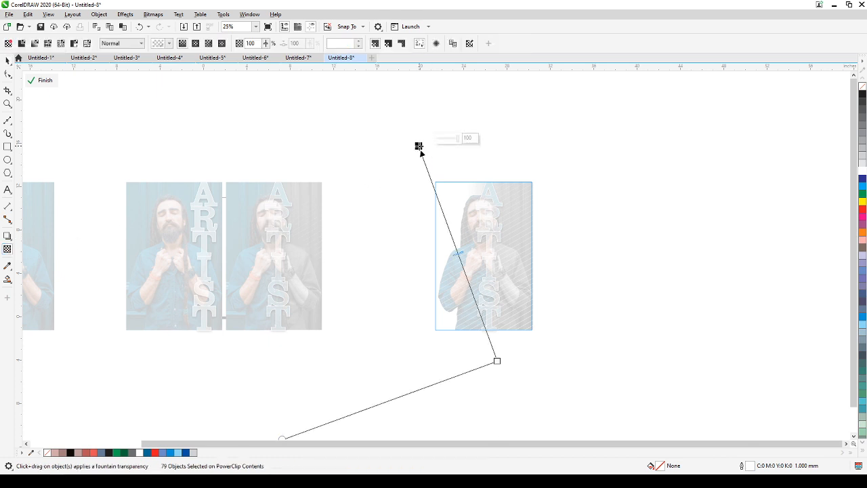
drag(497, 363, 483, 323)
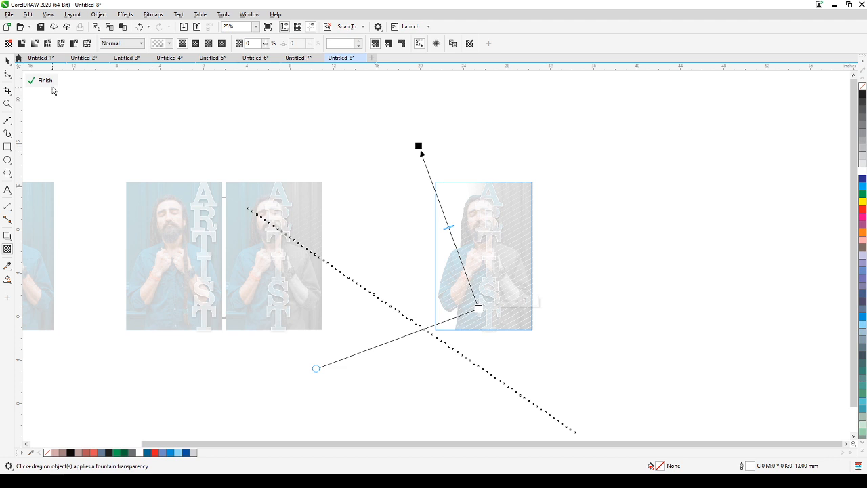
click(44, 80)
scroll(476, 245, up, 4)
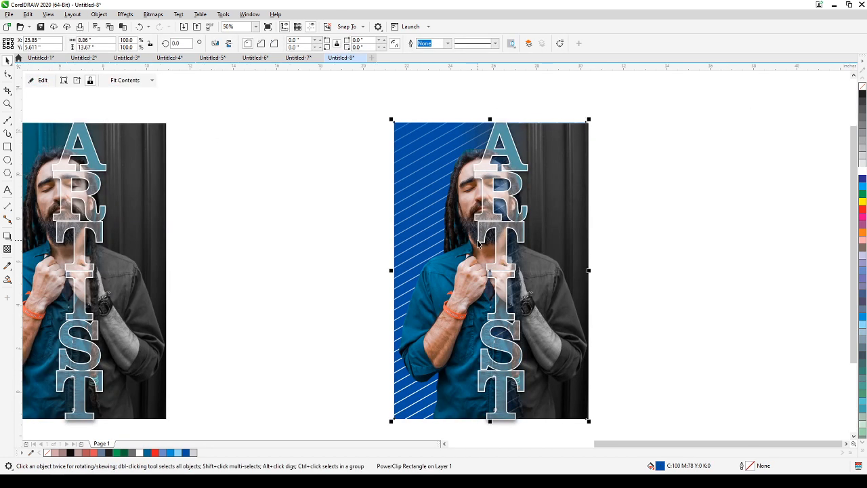
scroll(476, 246, down, 2)
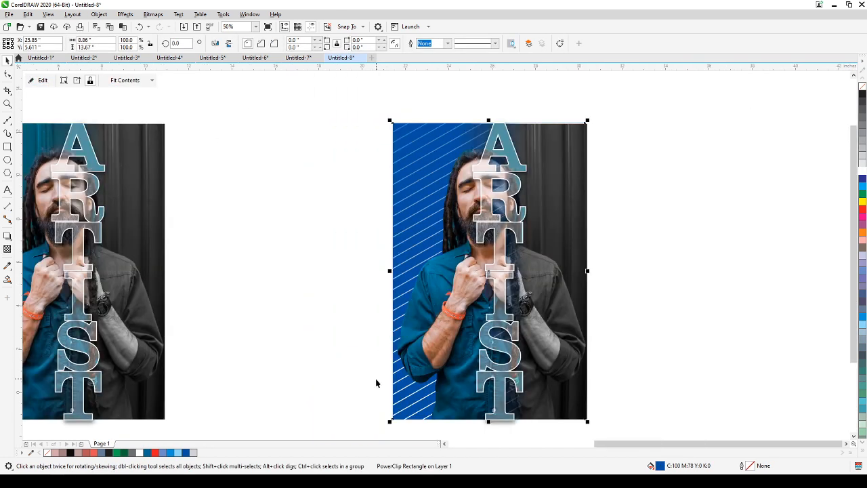
click(354, 397)
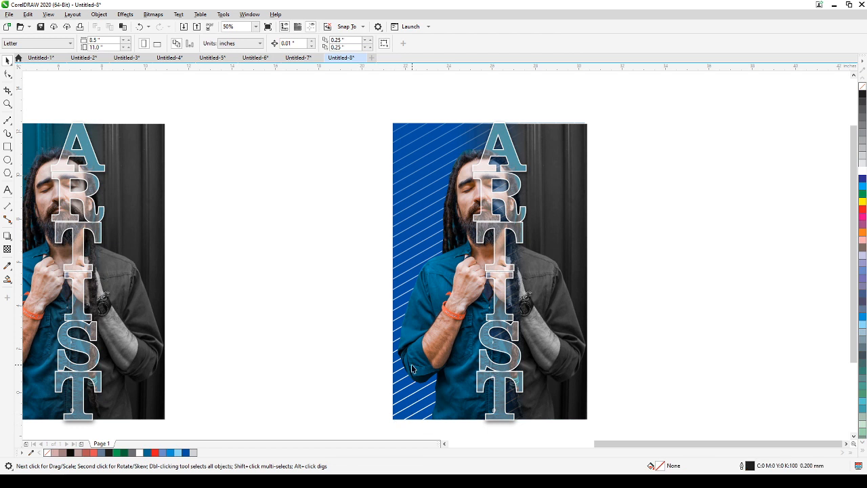
drag(660, 283, 569, 265)
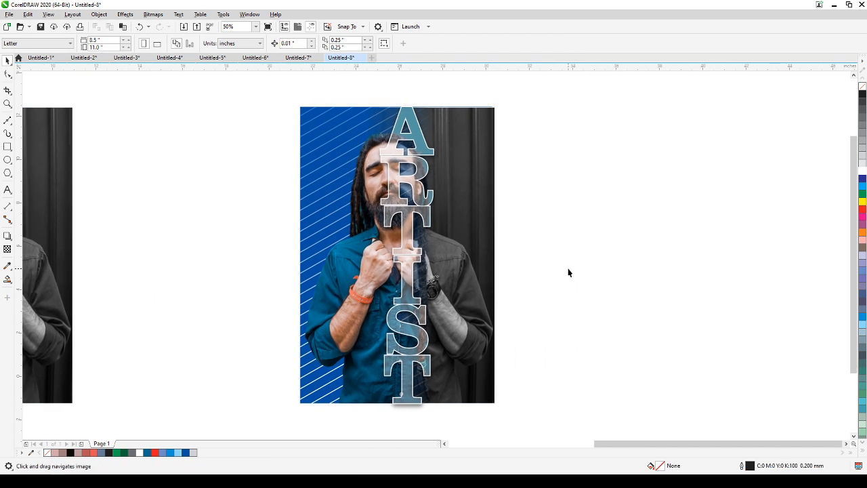